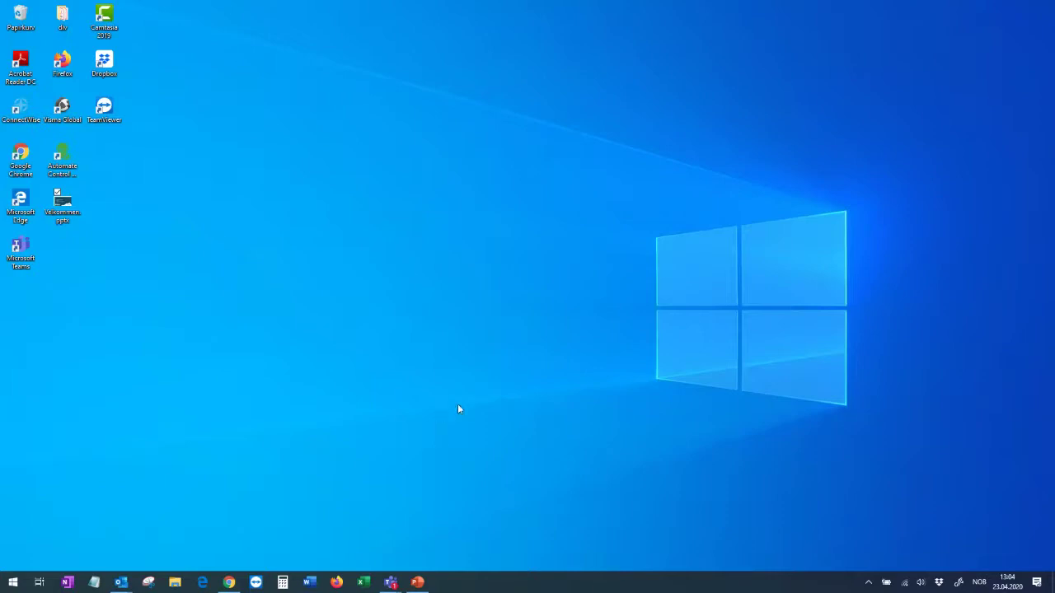
- Switch to Chrome, dismiss the Office 365 home page reminder, and show all apps, clearing the new mail notification
click(229, 584)
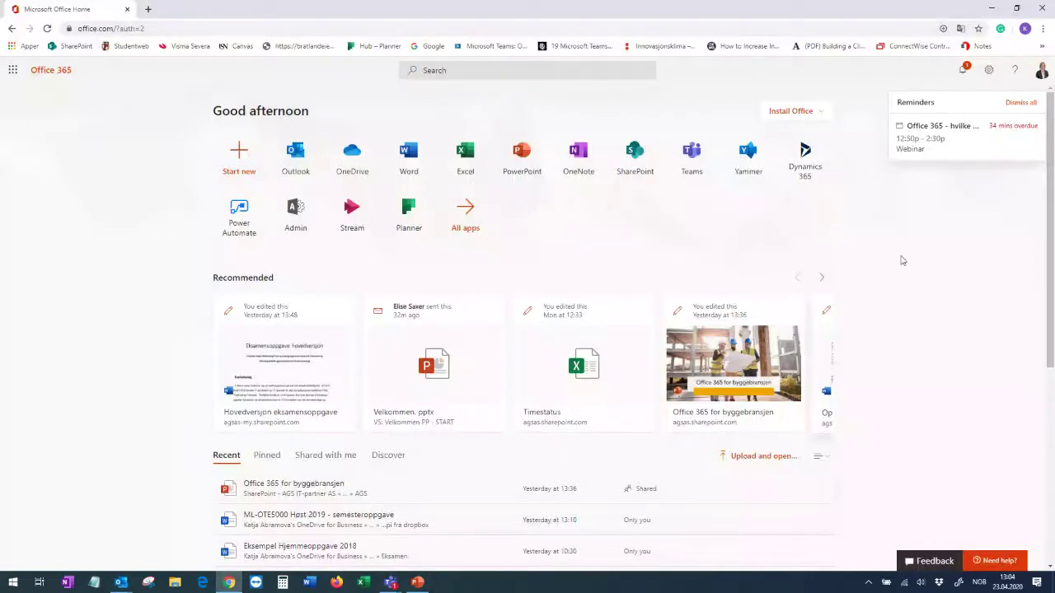
click(1020, 102)
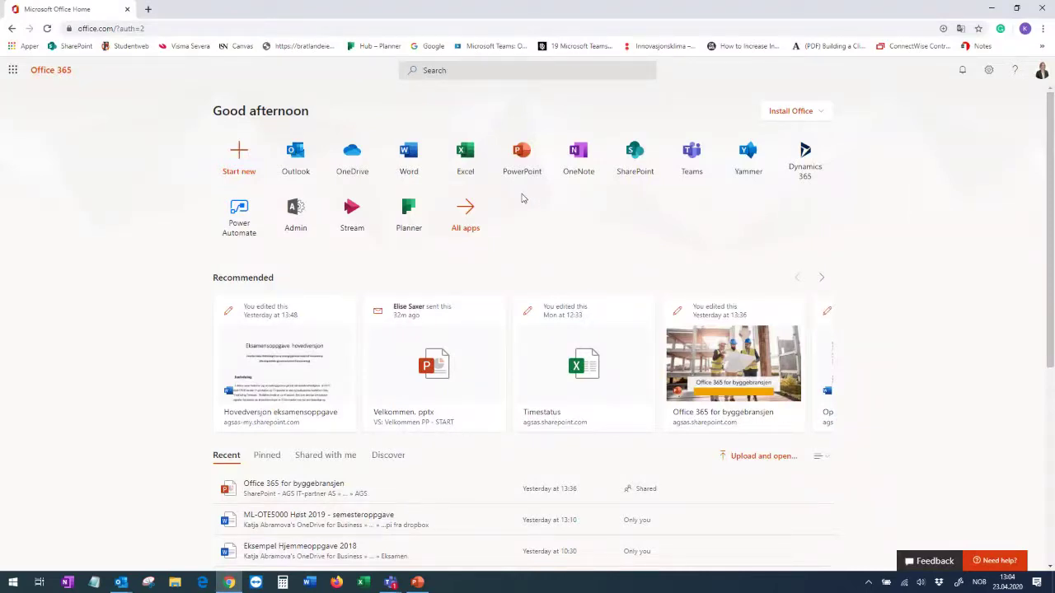
click(465, 215)
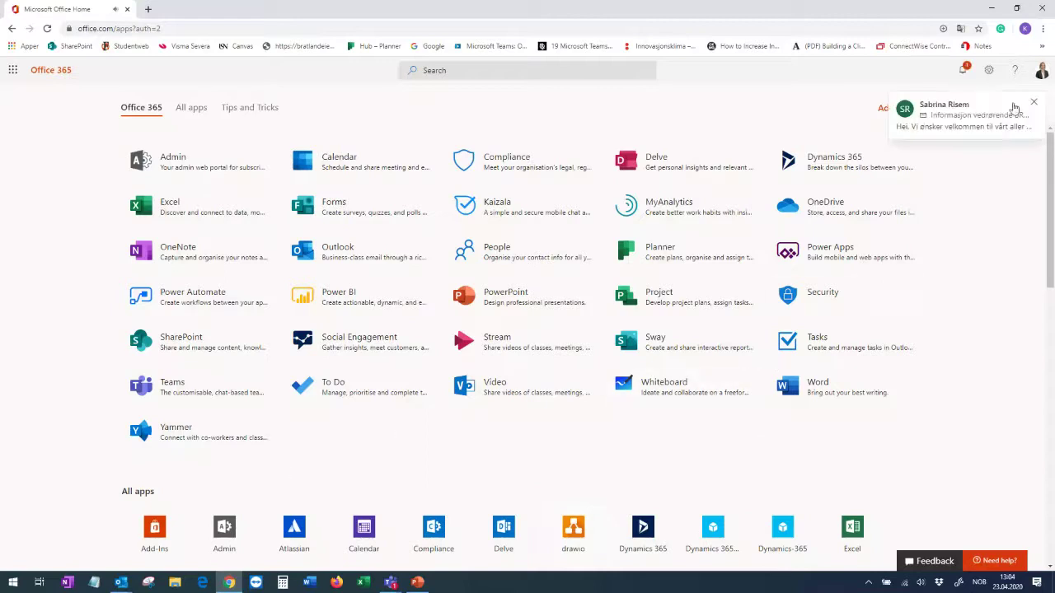
click(1033, 102)
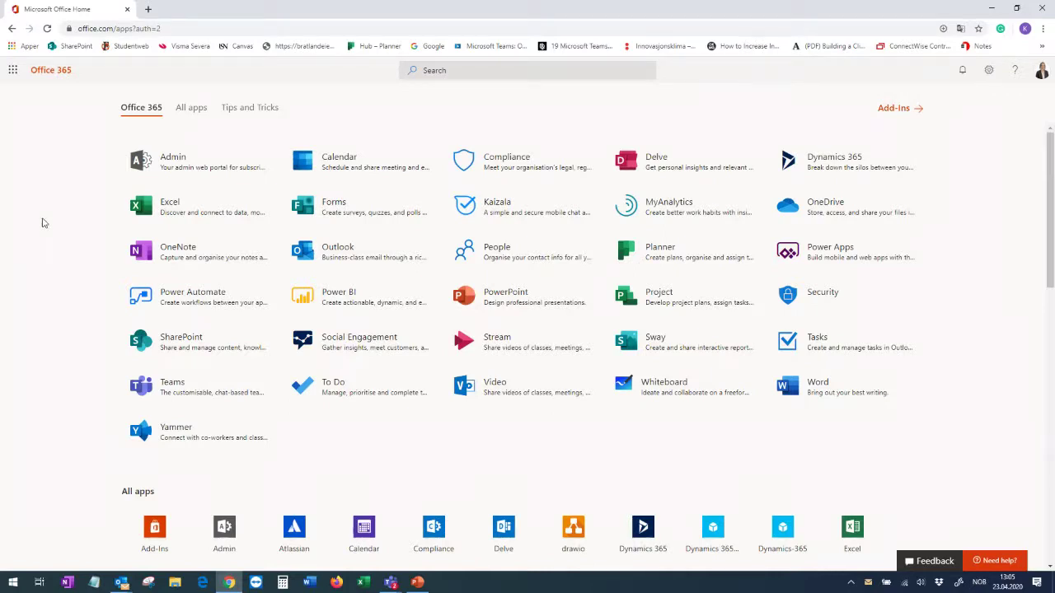
- Open SharePoint from the Office 365 app overview and go to the Hjemmeside site
click(169, 352)
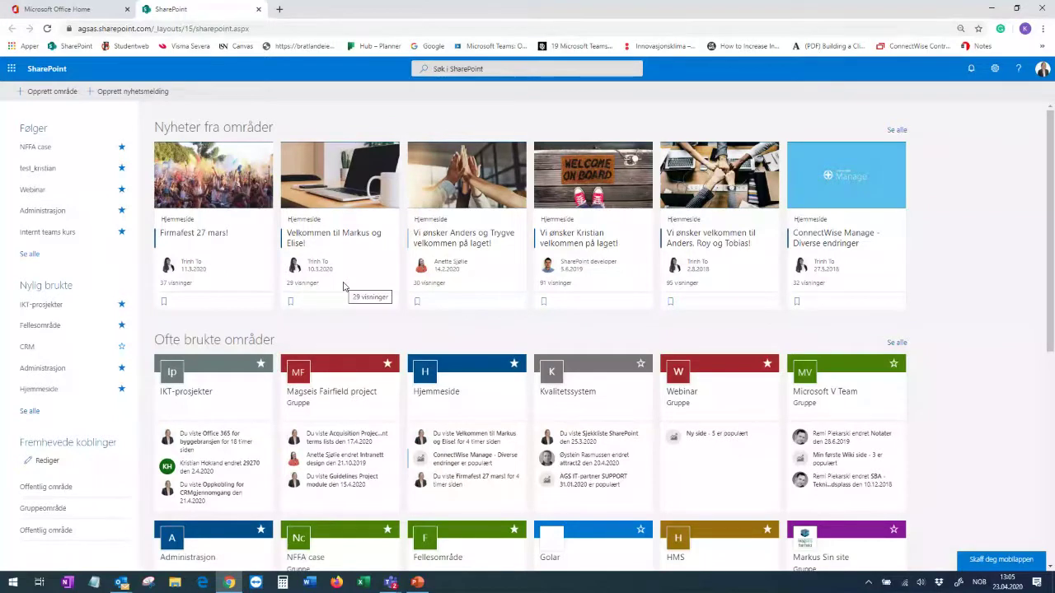
click(39, 390)
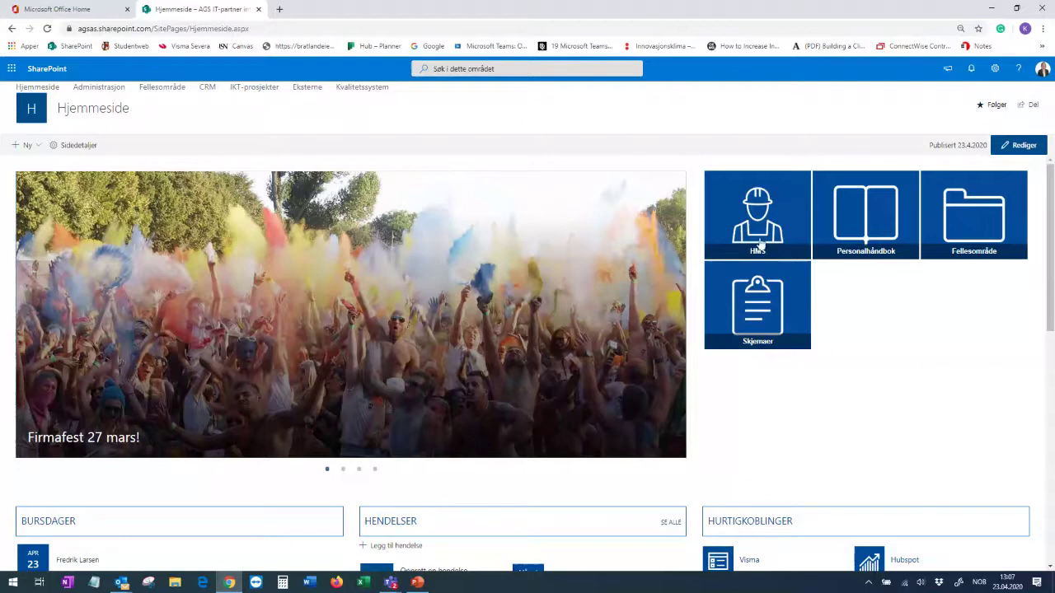
- Open the Ferieønsker form among the Administrasjon site's Skjemaer and choose Ferie as the Type fridag
click(101, 87)
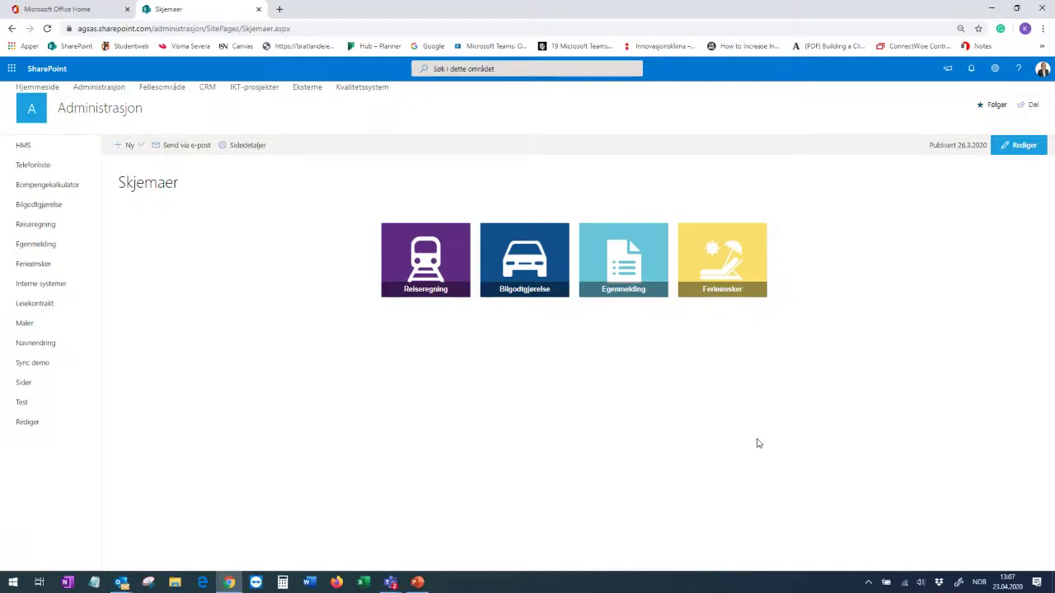
click(732, 284)
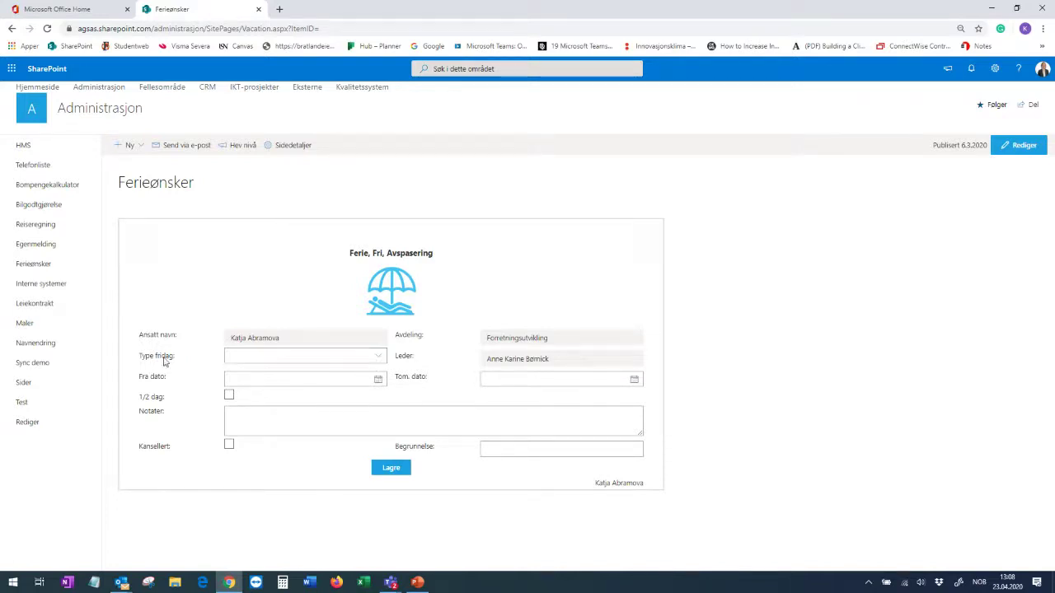
click(380, 356)
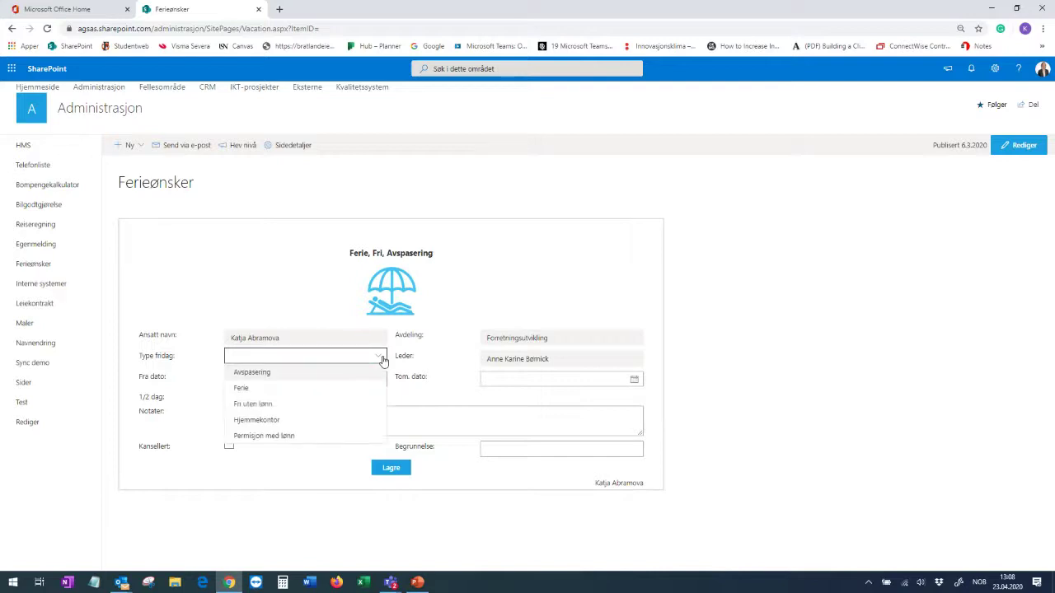
click(354, 395)
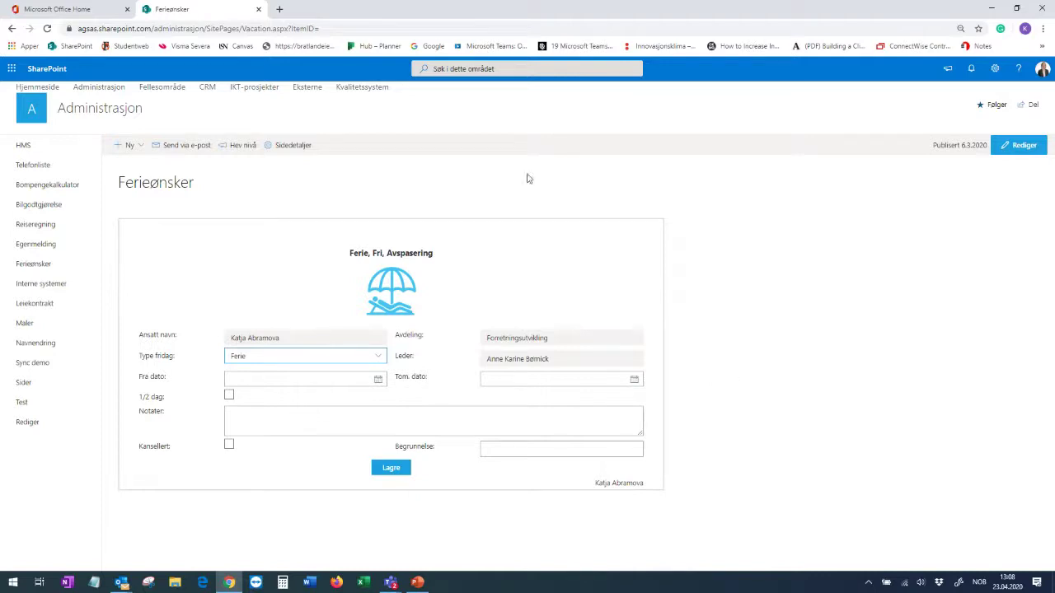
- Open the Prosjektdokumentasjon library on the IKT-prosjekter site and look through its project folders
click(250, 92)
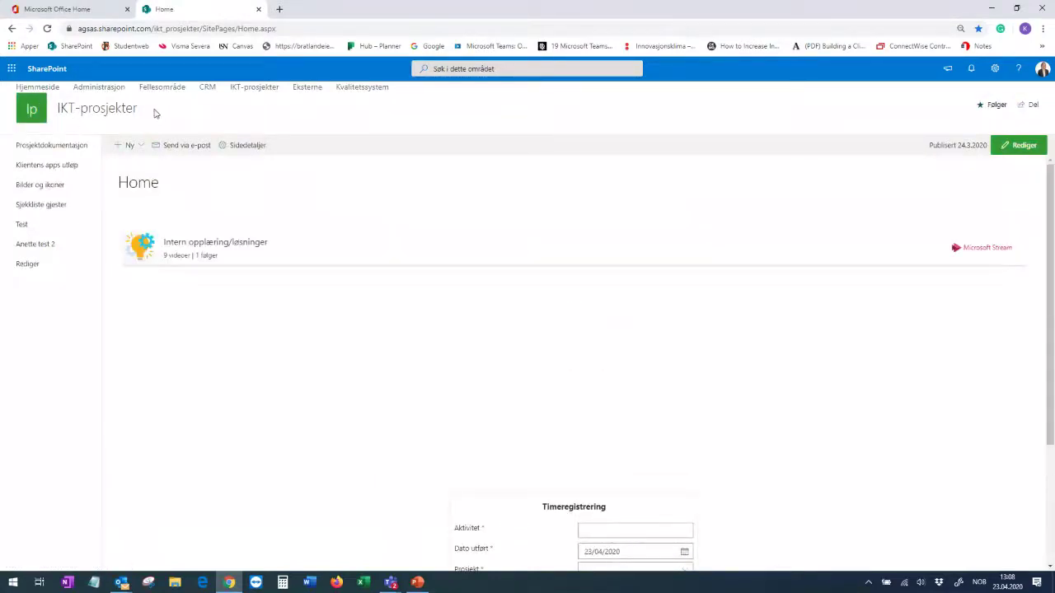
click(55, 146)
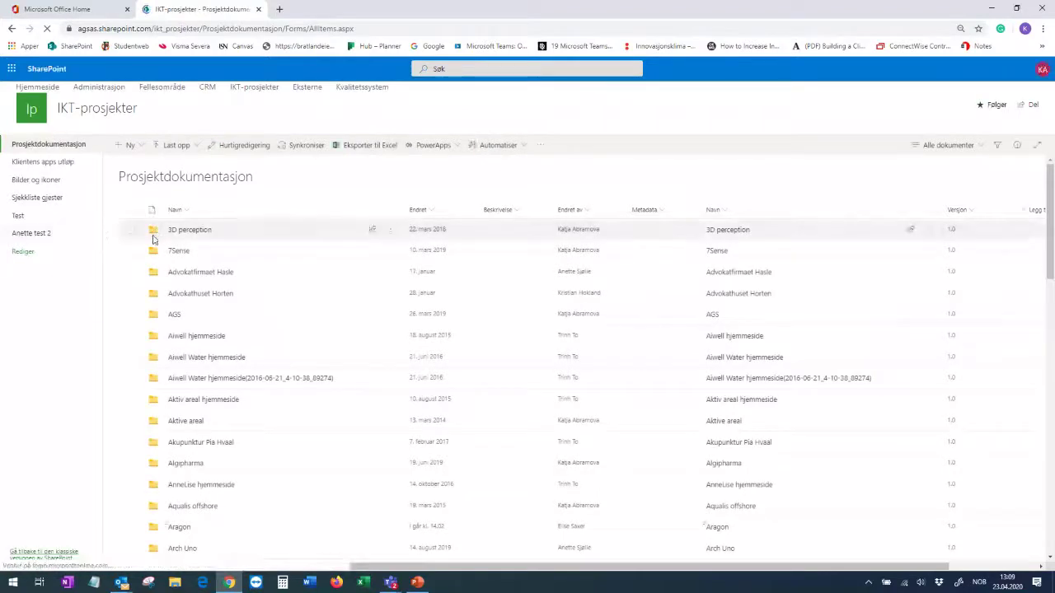
scroll(157, 235, down, 2)
scroll(245, 271, up, 2)
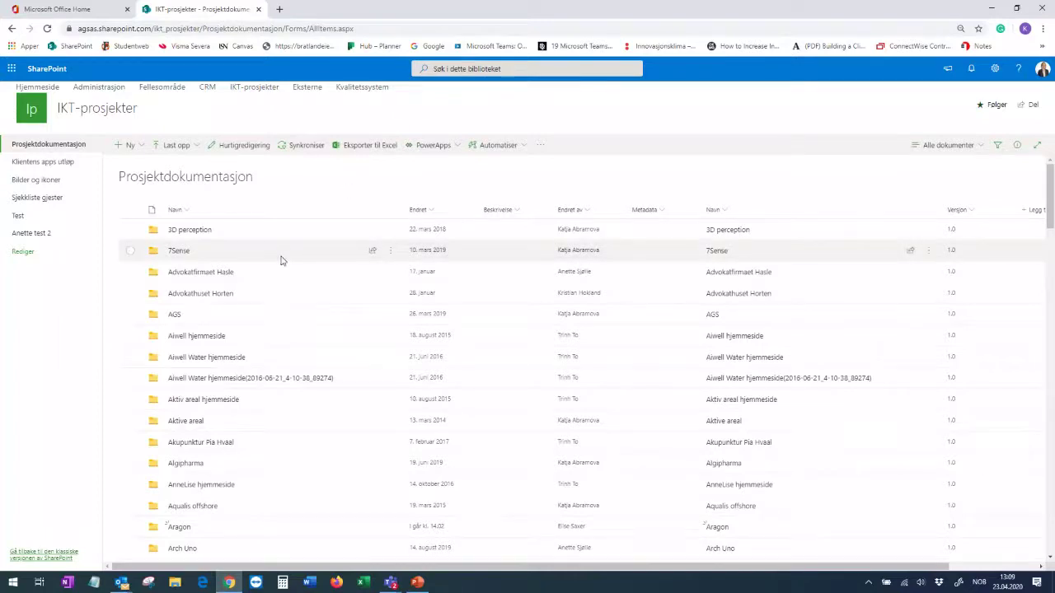
- Open the 3D perception project folder and look through its files
click(184, 232)
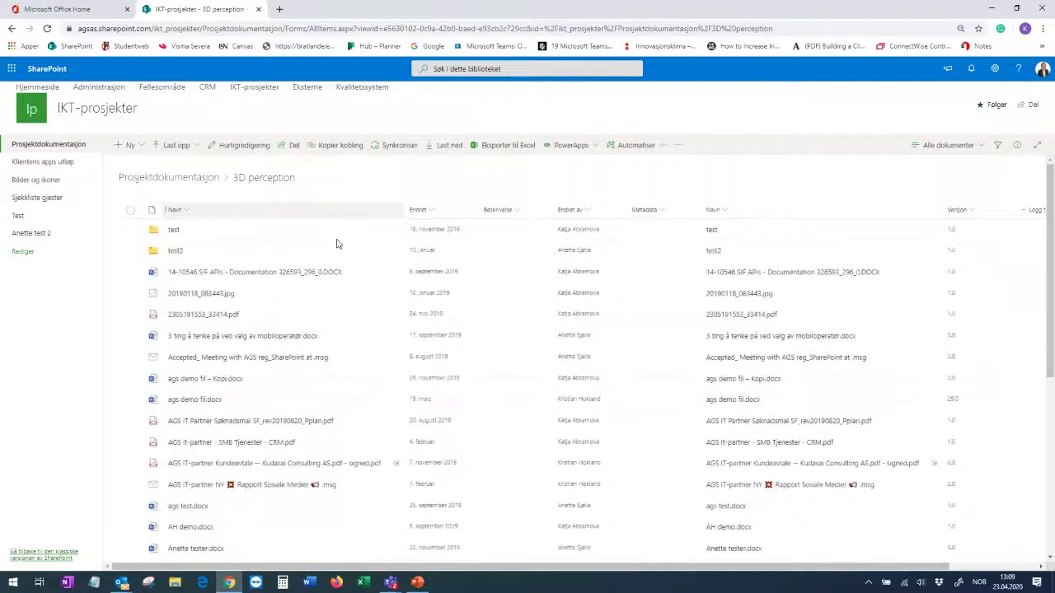
scroll(302, 393, down, 3)
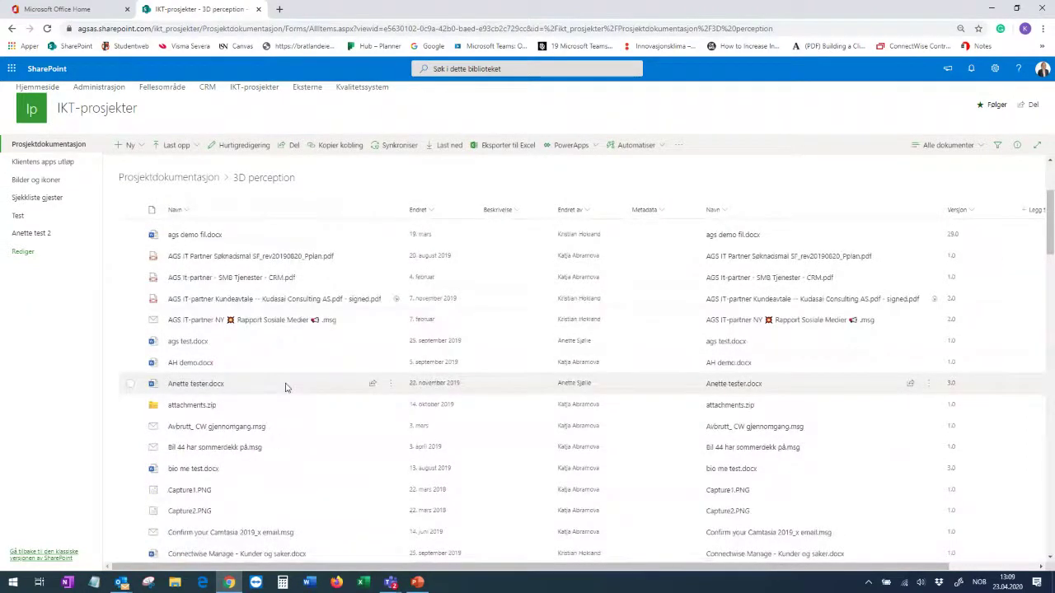
scroll(276, 384, up, 1)
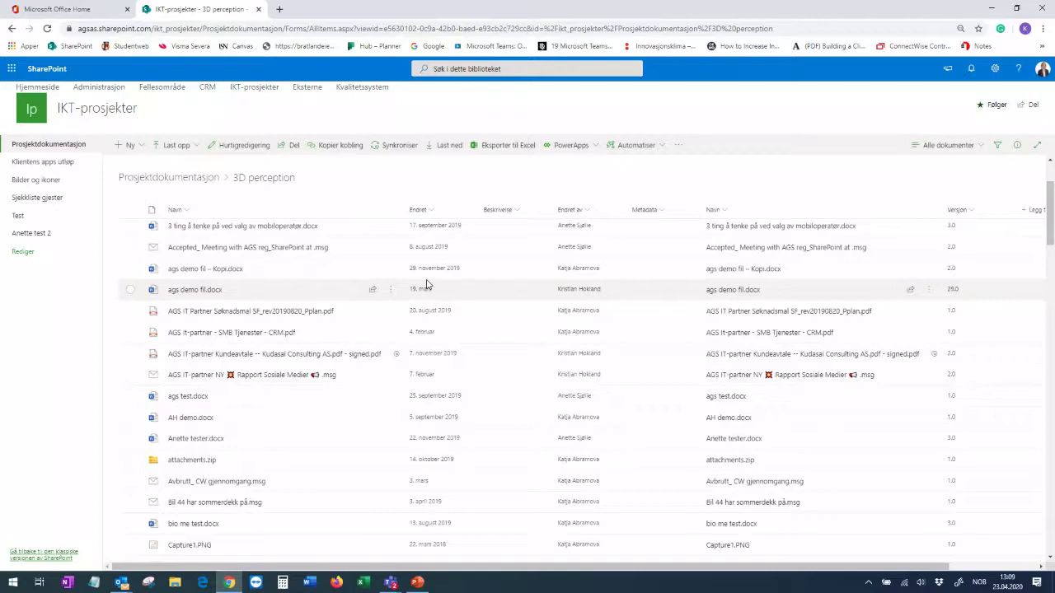
- Review the version log of ags demo fil.docx and the options available for version 28.0, and close the log
mouse_move(389, 302)
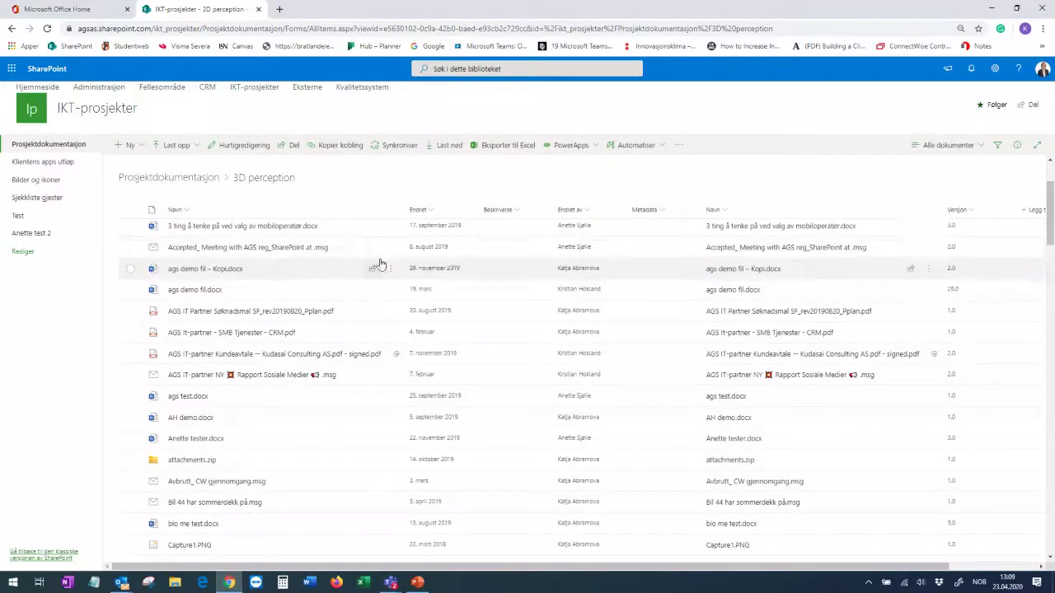
mouse_move(381, 264)
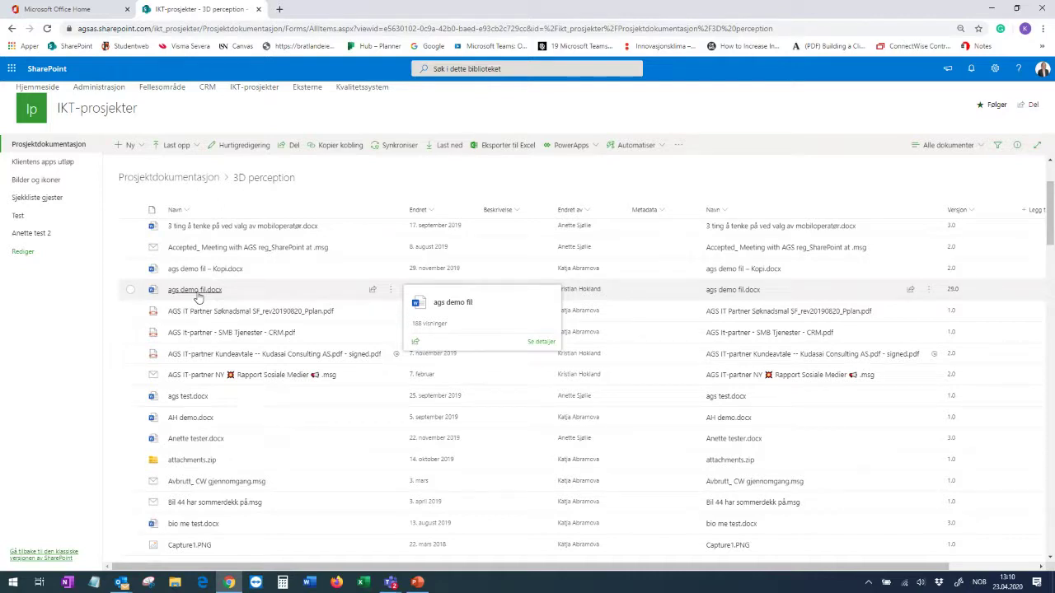
click(389, 292)
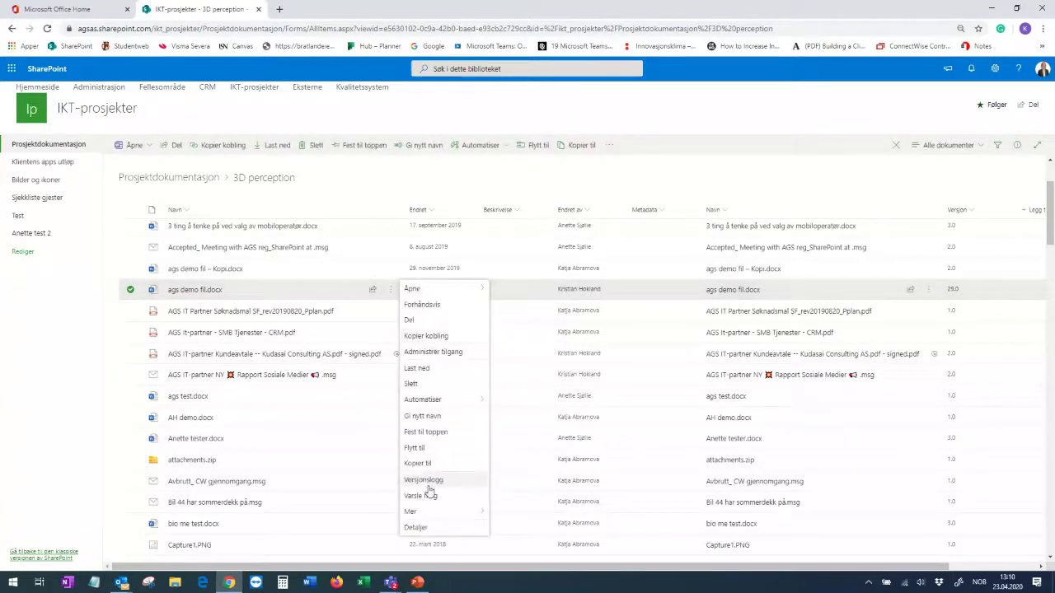
click(428, 482)
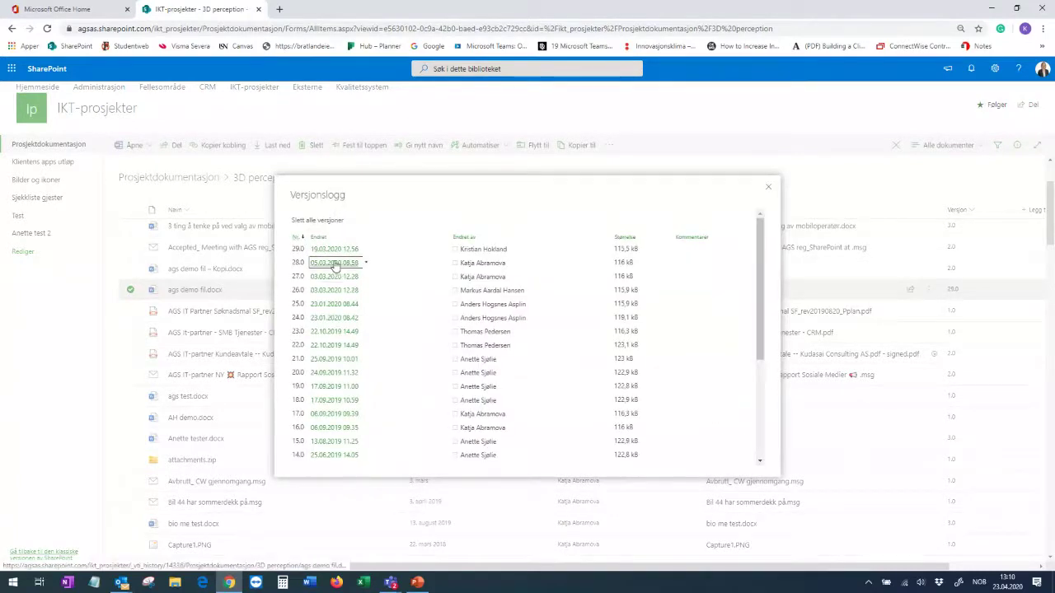
click(365, 263)
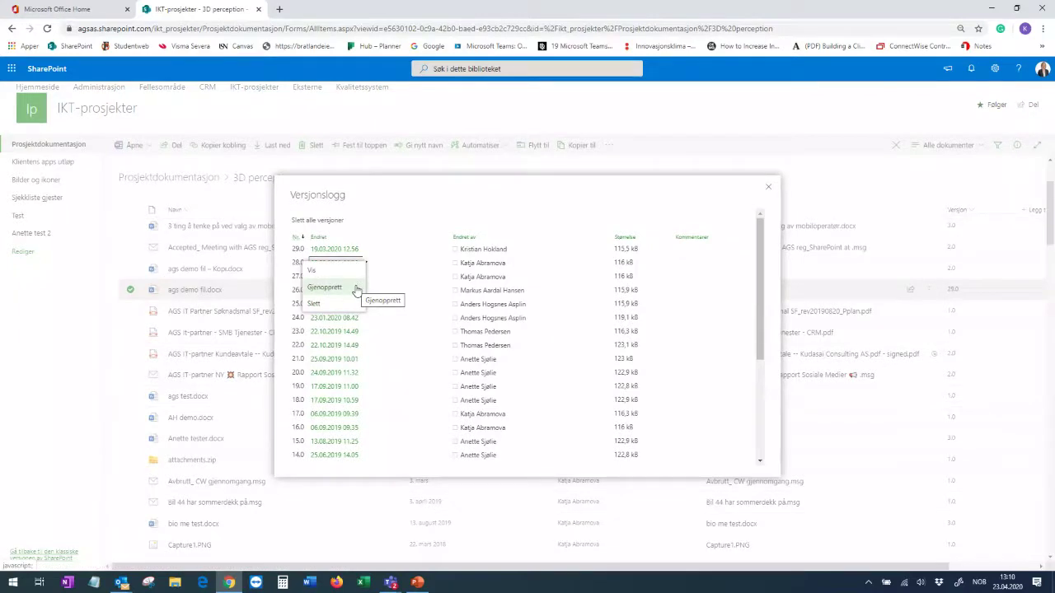
click(383, 219)
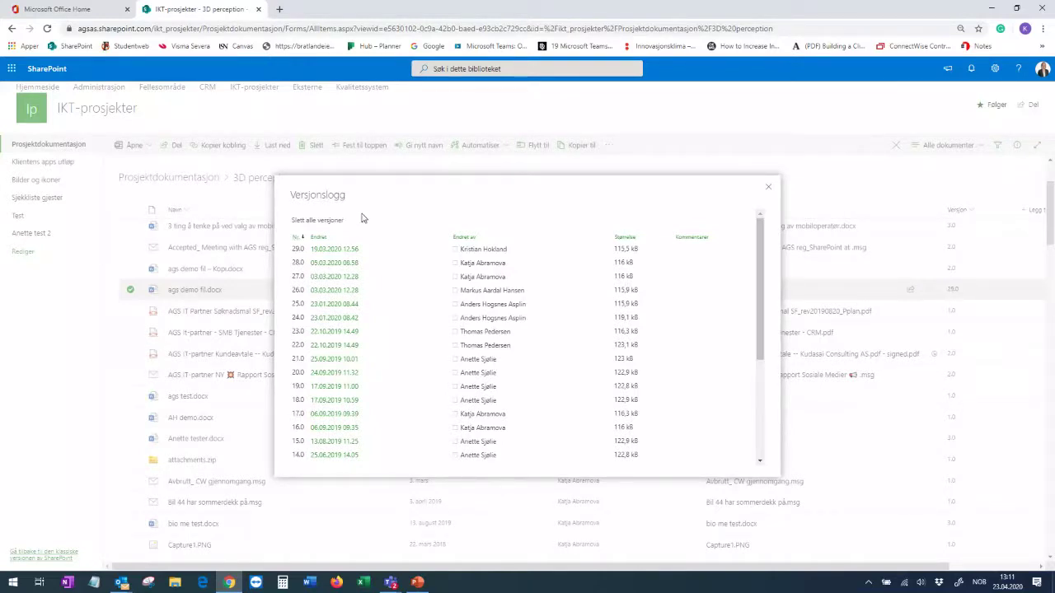
click(767, 190)
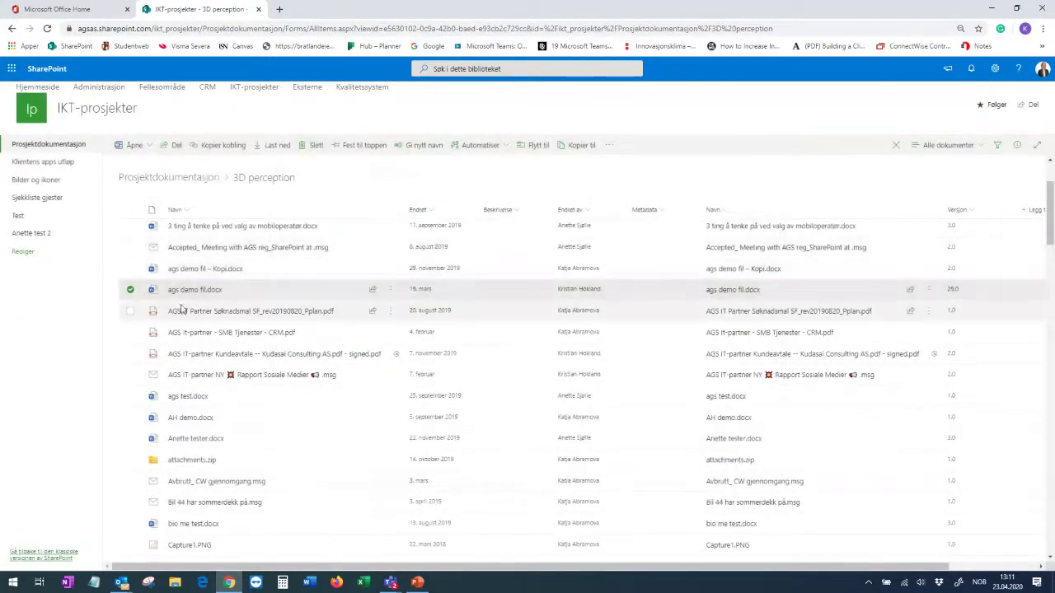
- View ags demo fil.docx in Word for the web, close it, and deselect the file in the library
mouse_move(180, 299)
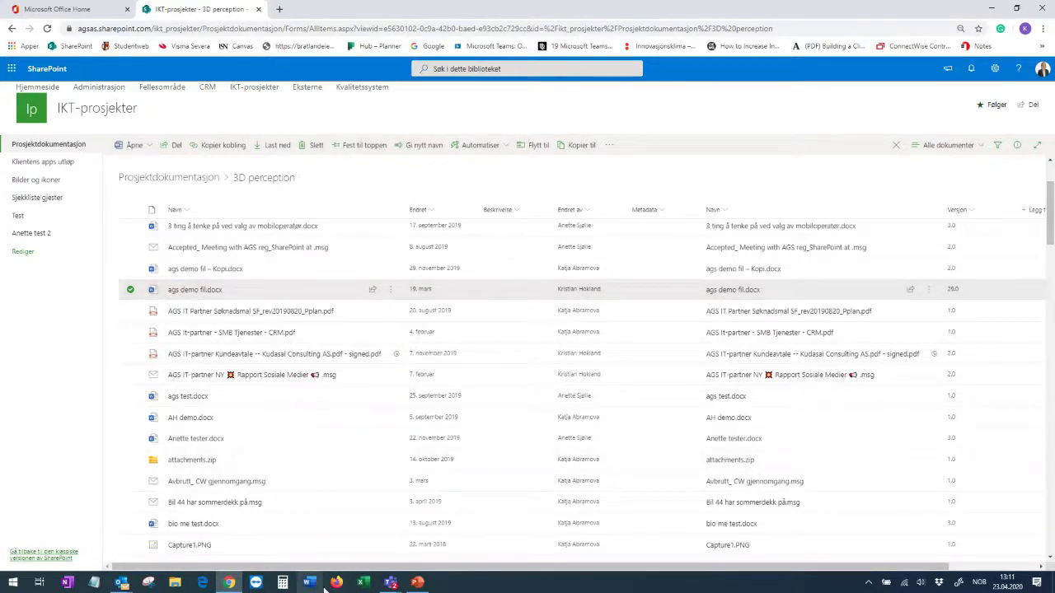
click(193, 291)
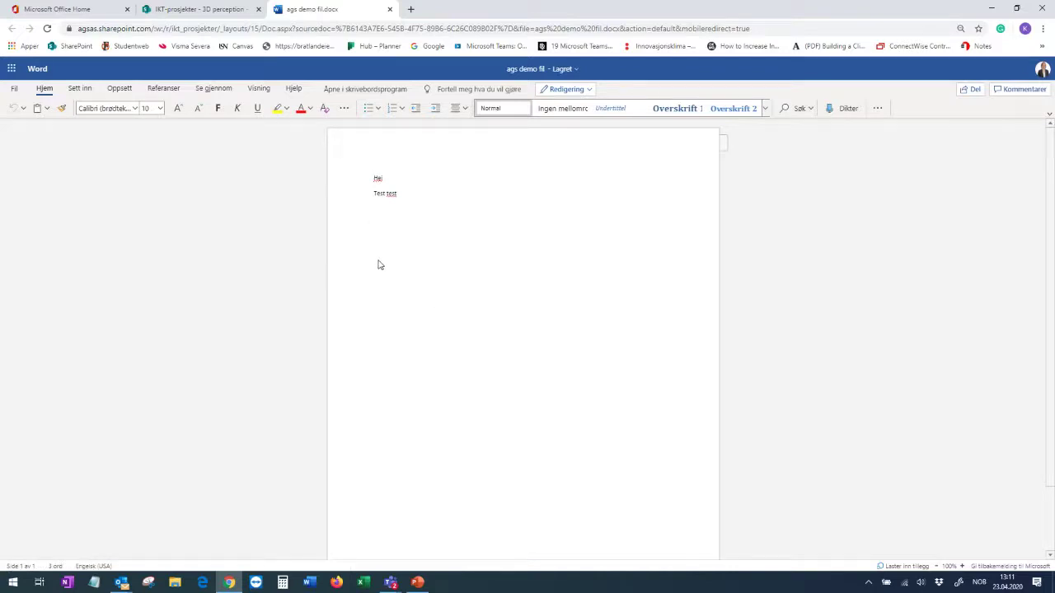
click(390, 10)
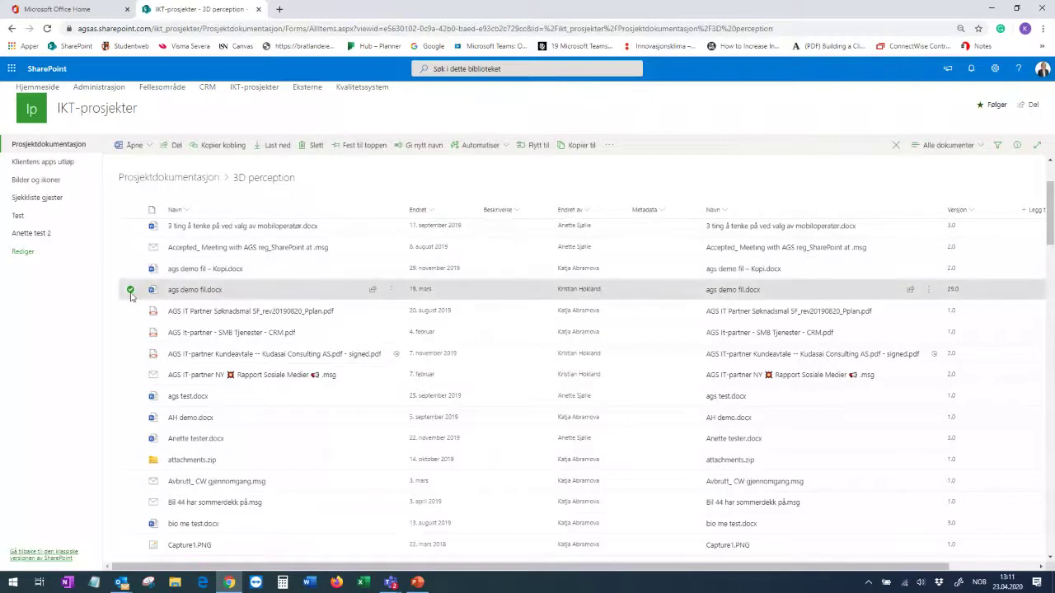
click(131, 291)
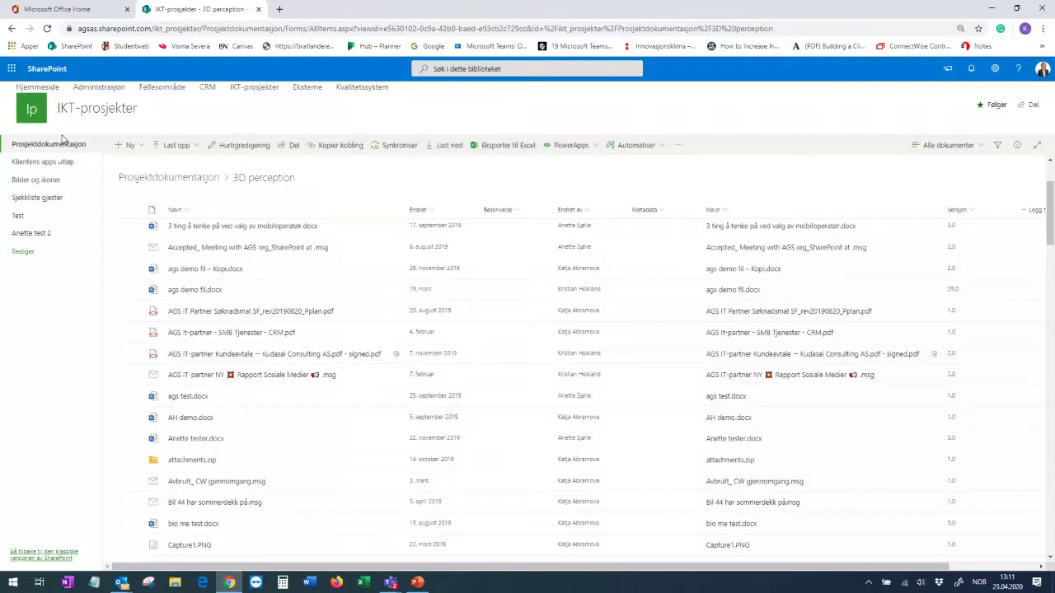
- Show the new-item options at the root of the Prosjektdokumentasjon library, and open its synced IKT-prosjekter folder in File Explorer
click(61, 142)
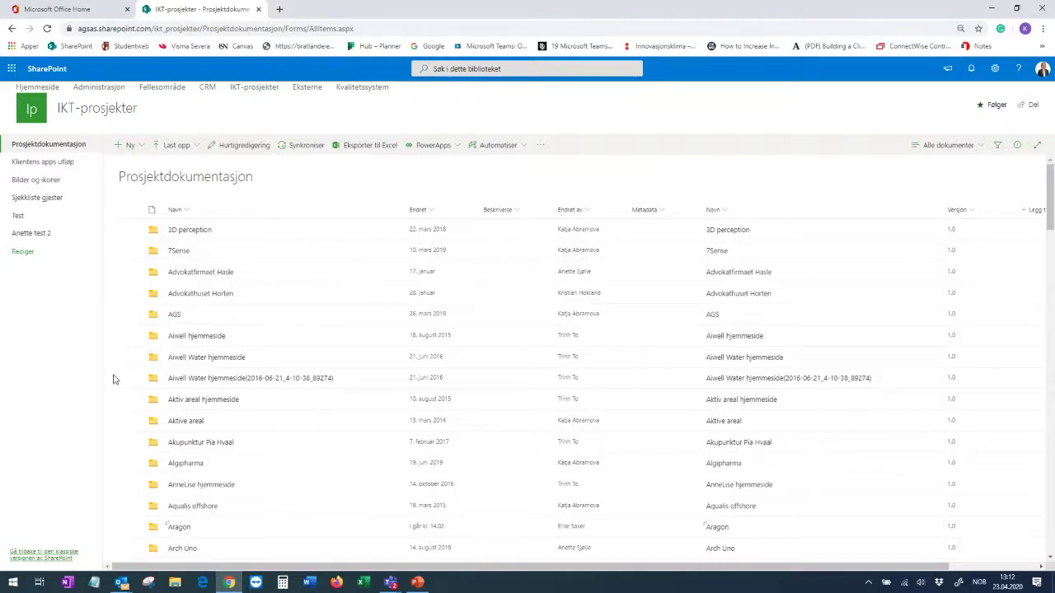
click(141, 147)
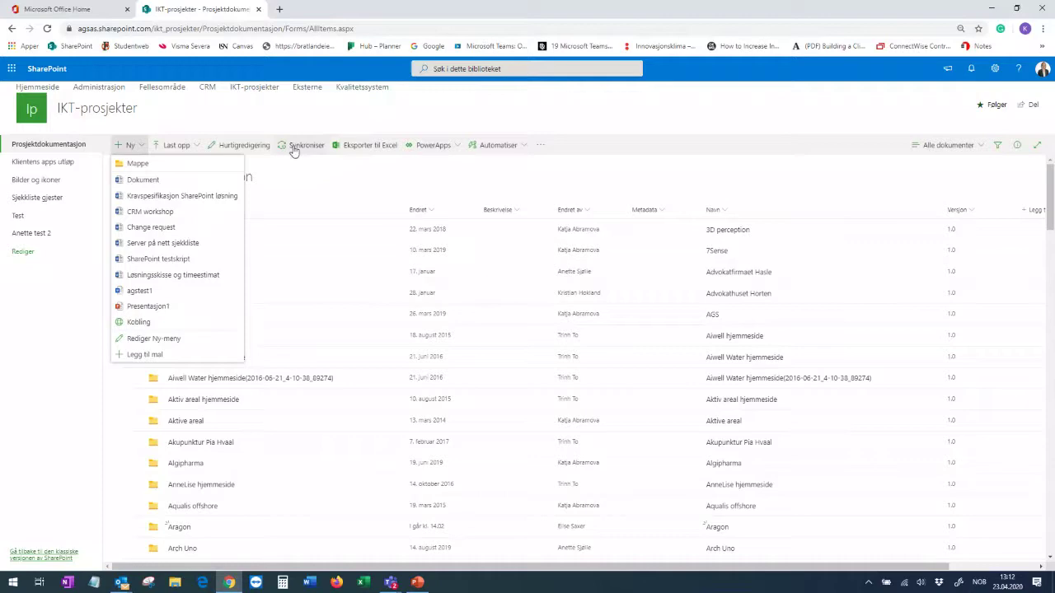
click(170, 580)
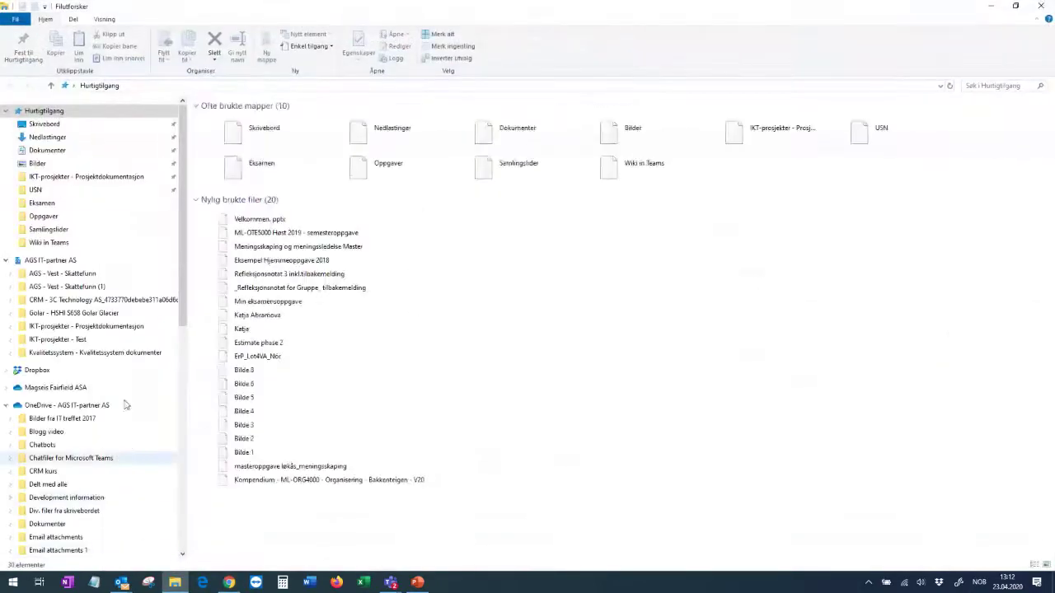
click(82, 326)
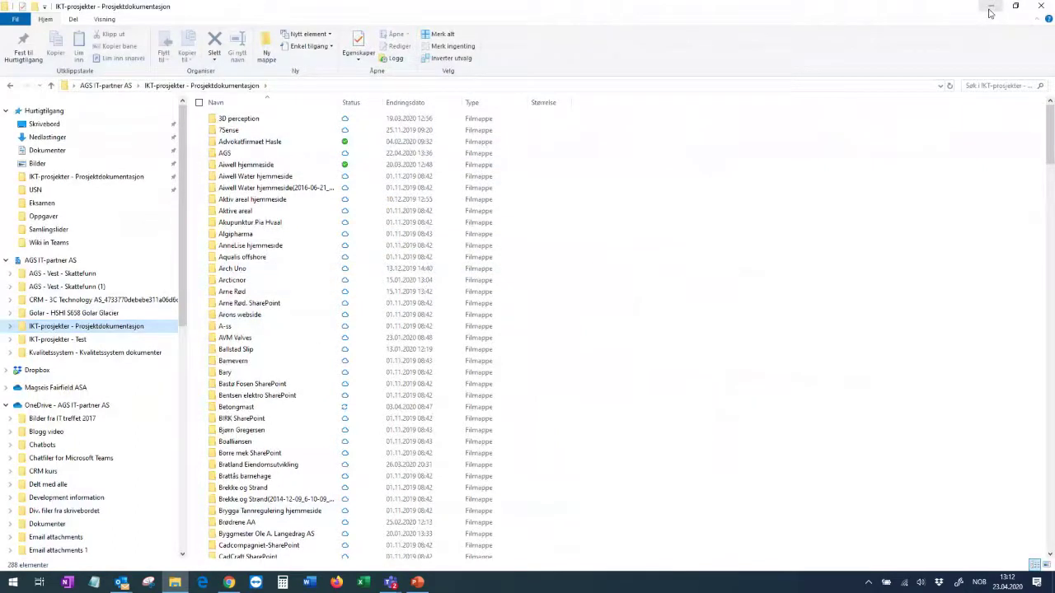
- Start the Word desktop app and create a blank document containing the text 89876976
right_click(310, 582)
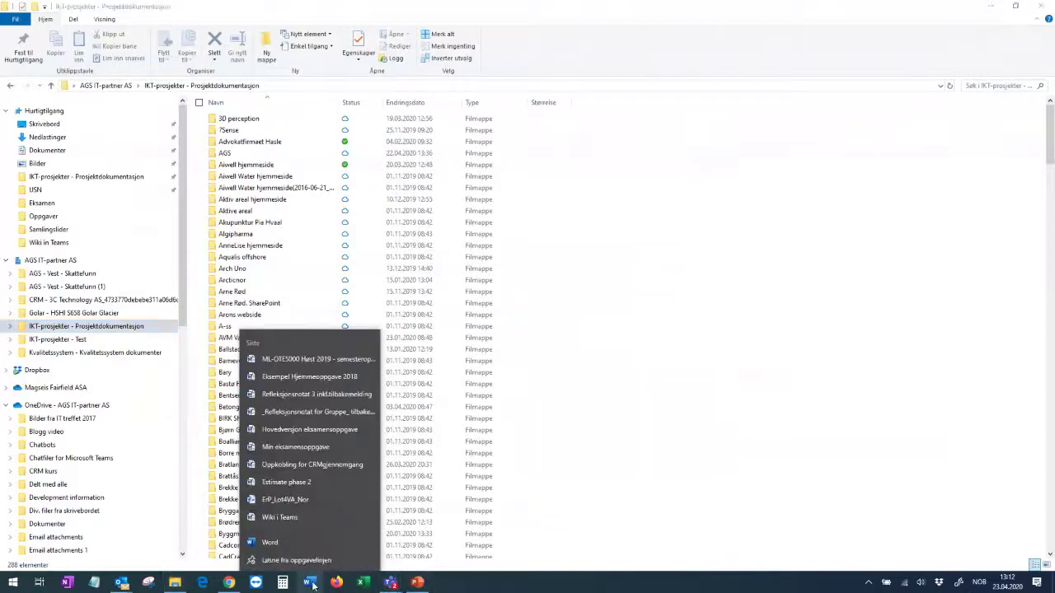
click(309, 542)
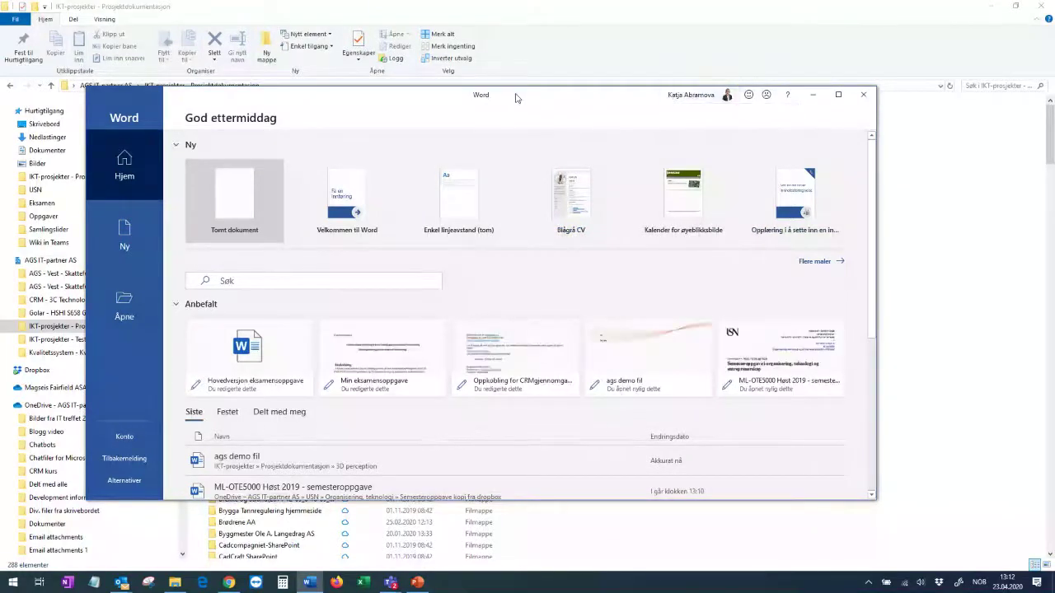
click(234, 210)
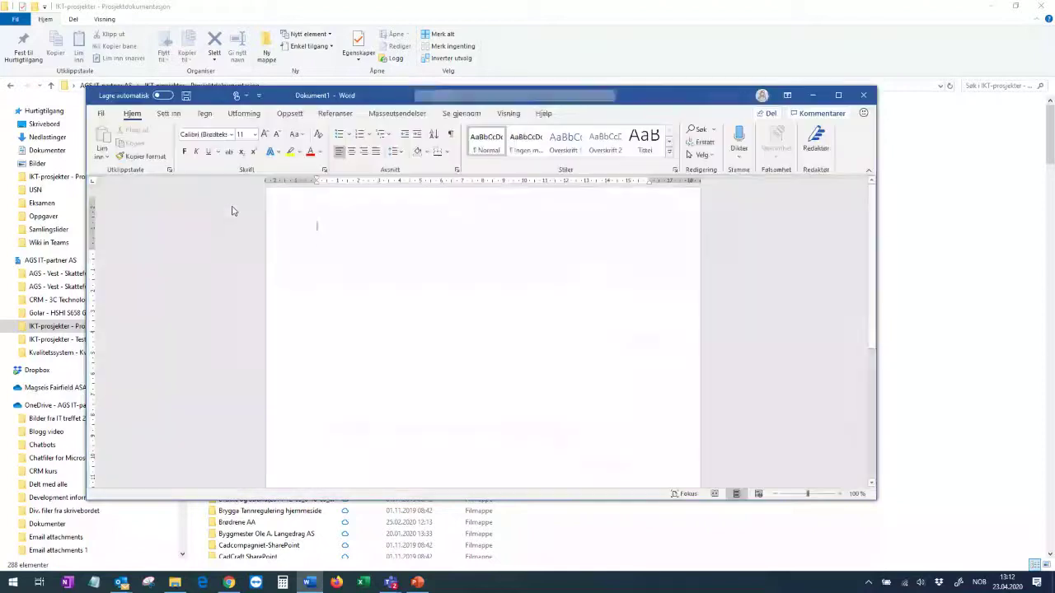
text(89876976)
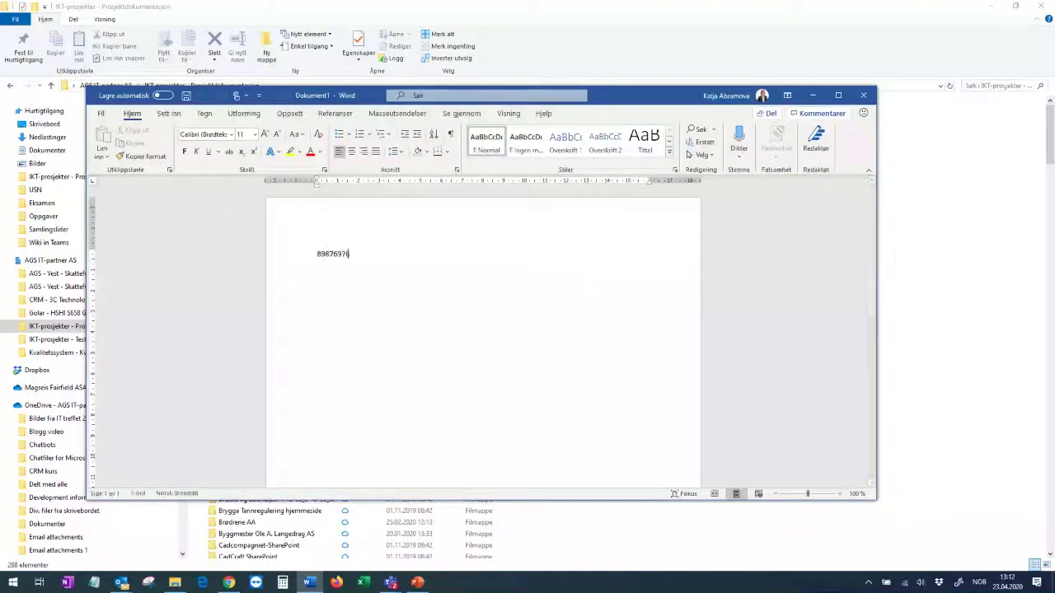
- Show the AGS IT-partner AS SharePoint sites as save locations for the new Word document, and minimize Word
text(9876)
click(100, 113)
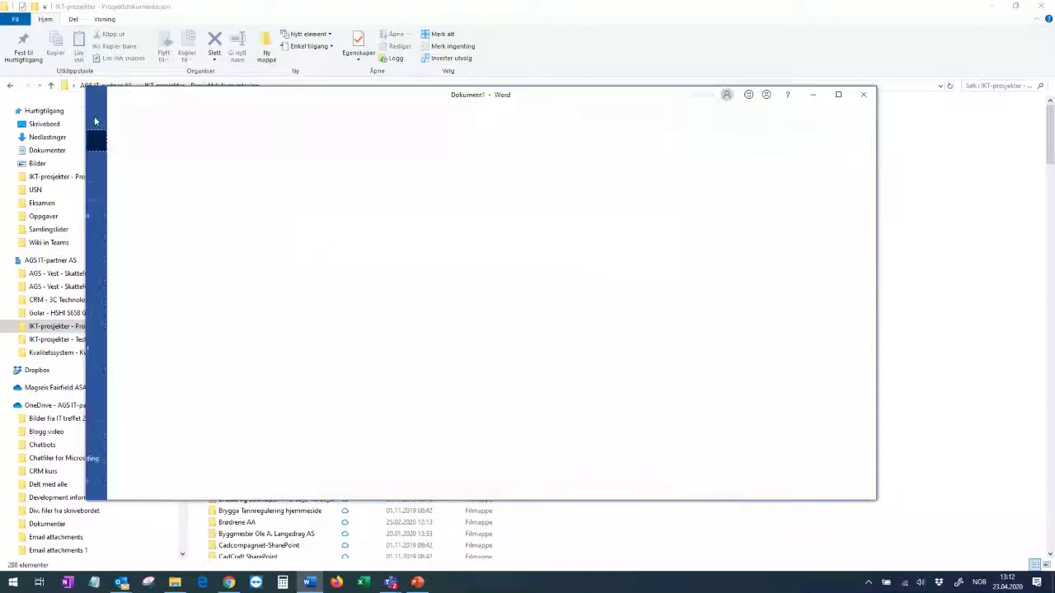
click(119, 237)
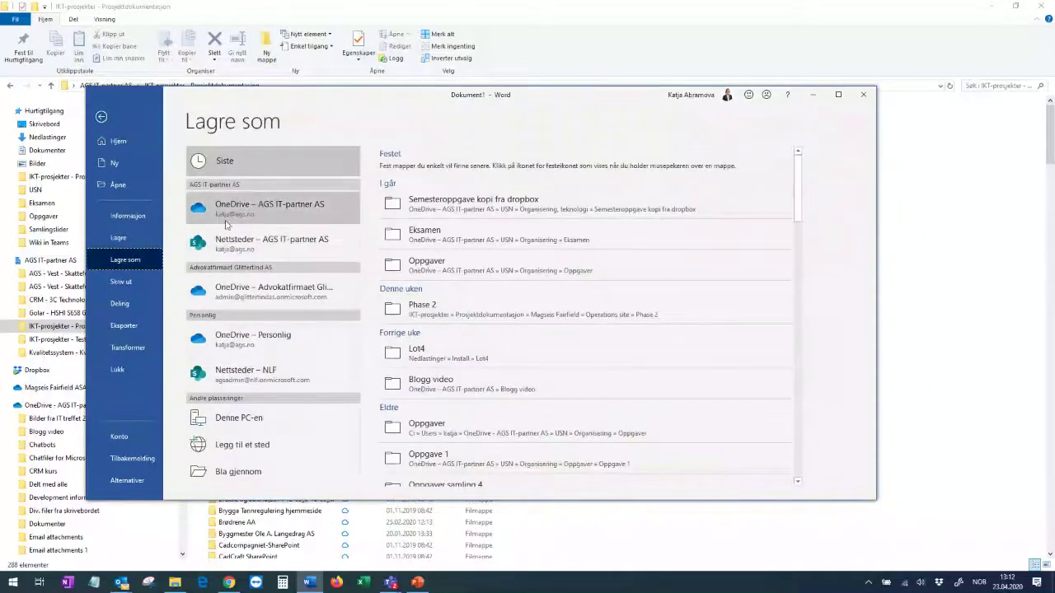
click(233, 254)
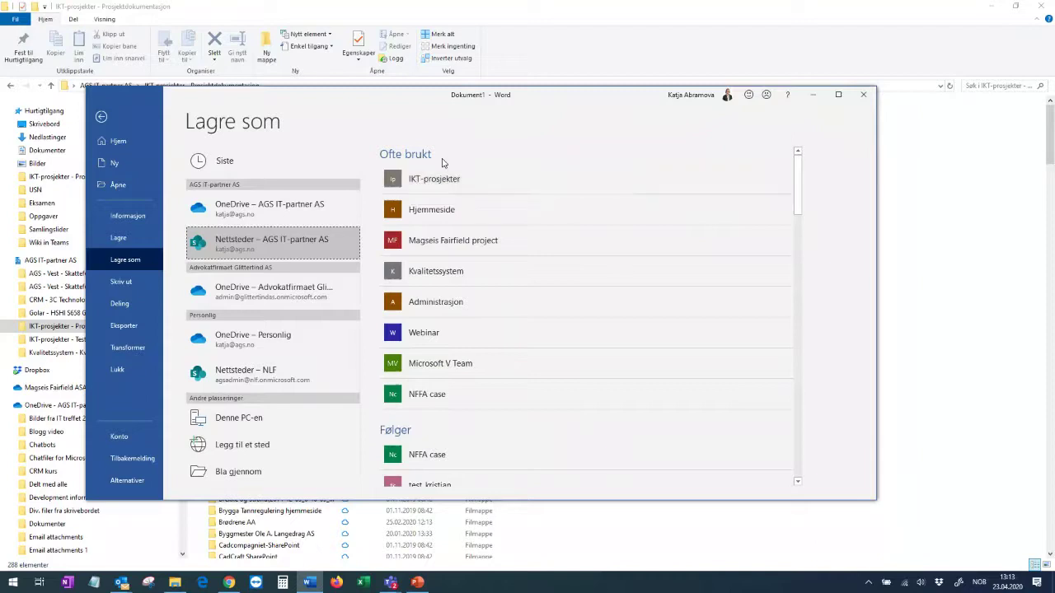
click(813, 96)
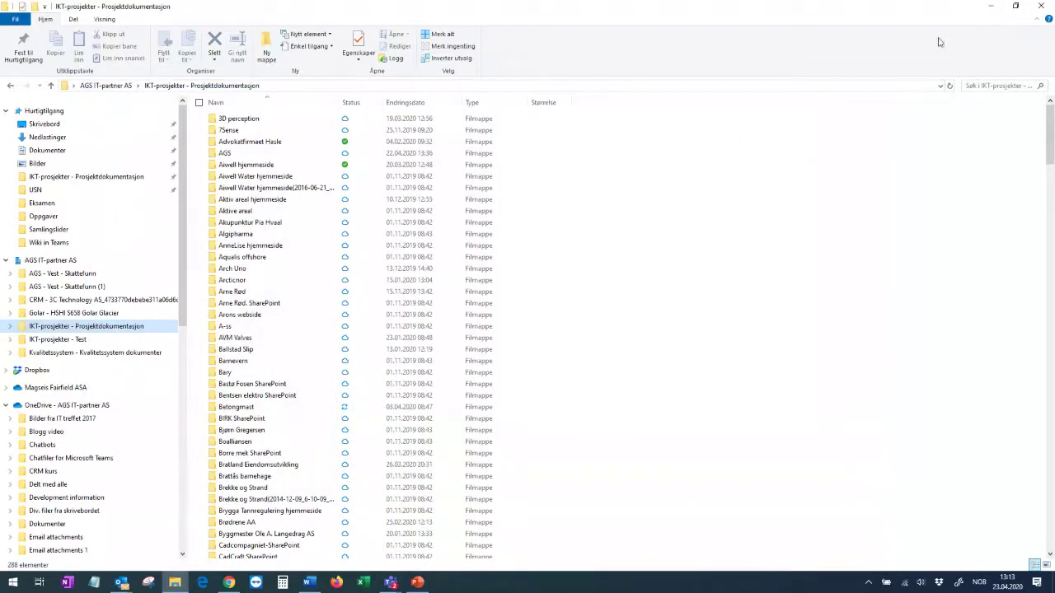
- Compare the Prosjektdokumentasjon library in the browser with its synced folder in File Explorer, closing the library's open new-item options
click(990, 5)
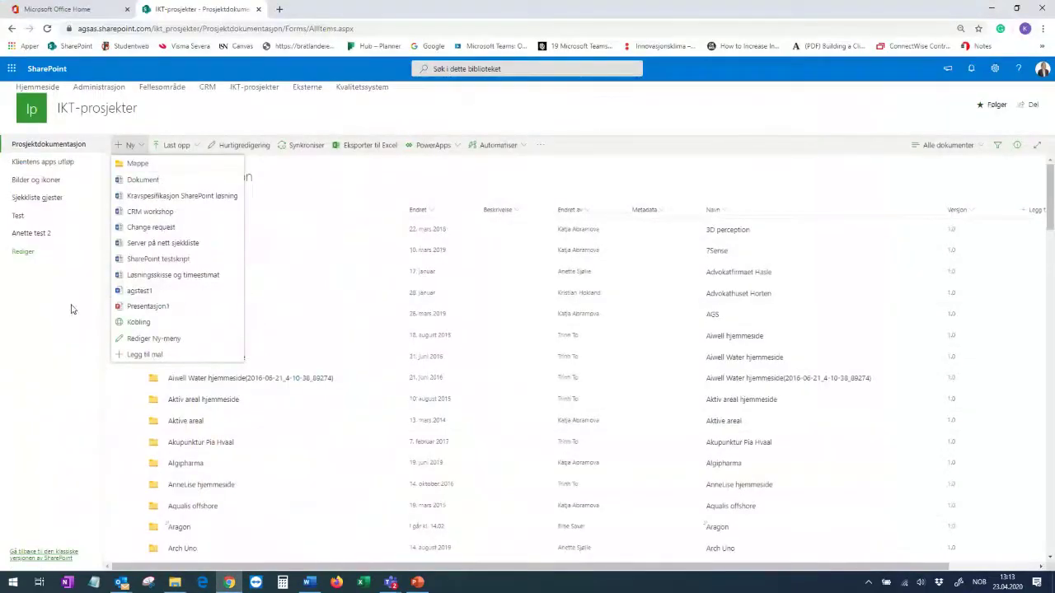
click(72, 310)
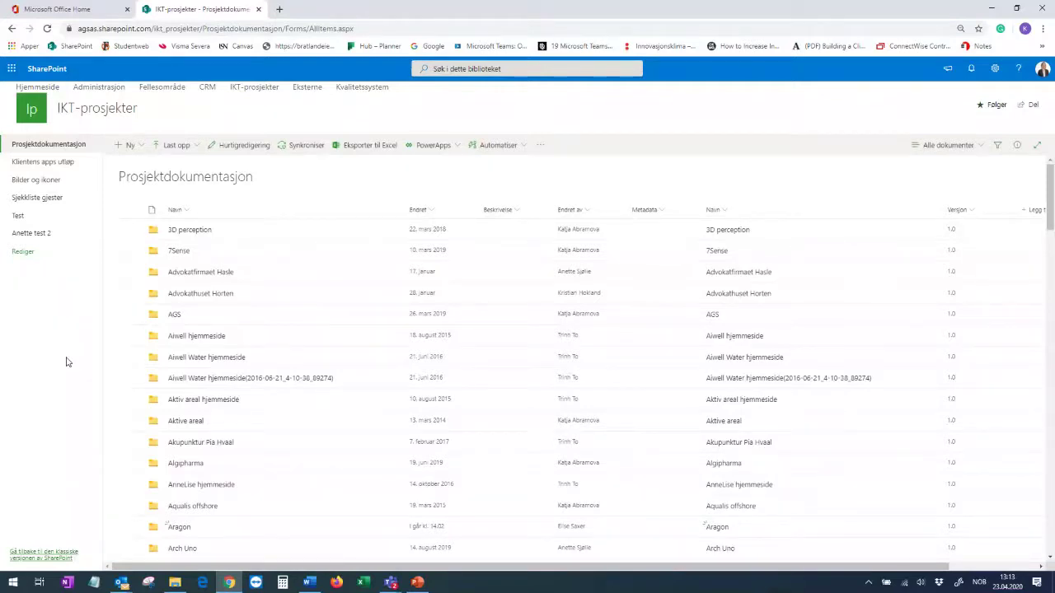
click(175, 583)
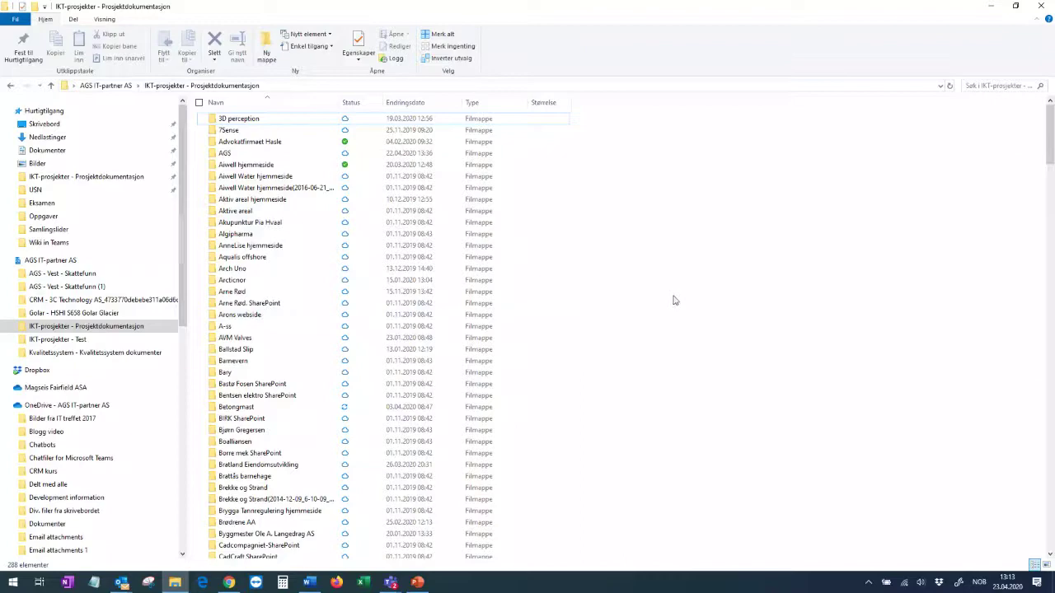
click(985, 7)
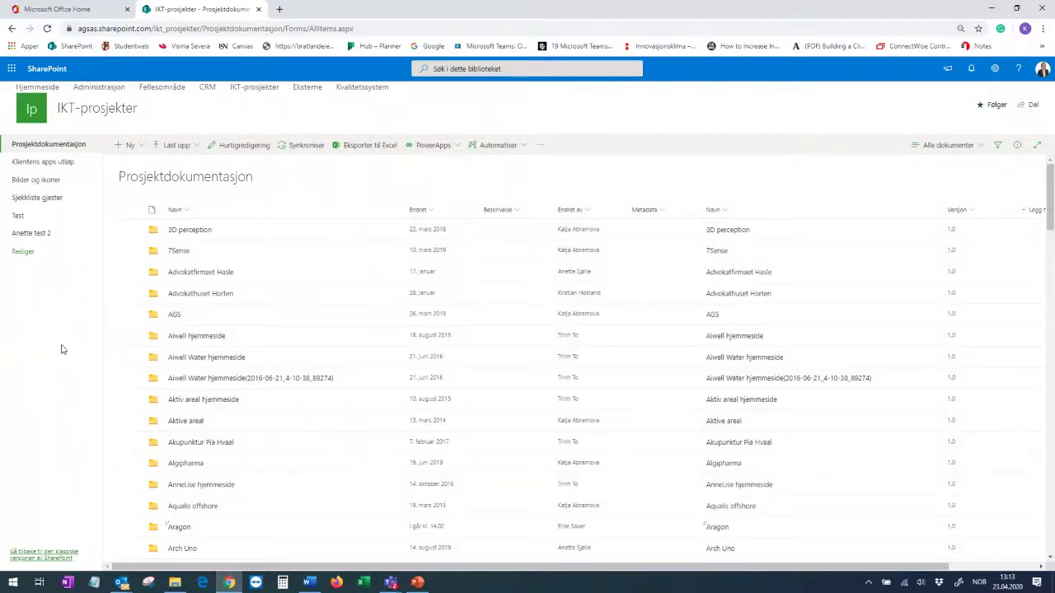
click(175, 583)
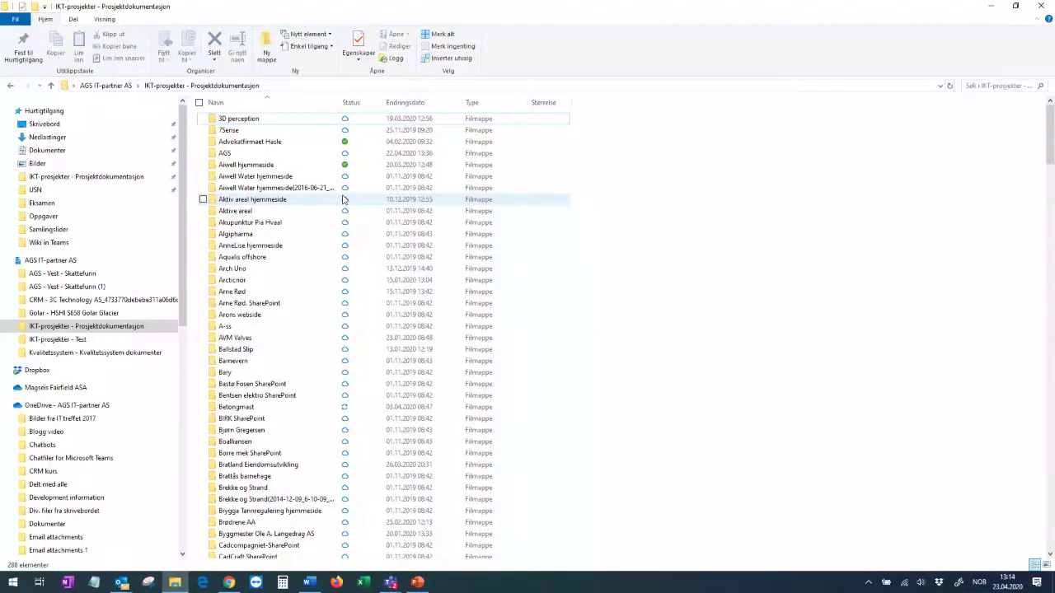
- View the contents of the synced Aktiv areal hjemmeside folder, and set that folder to always be kept on this device
double_click(258, 202)
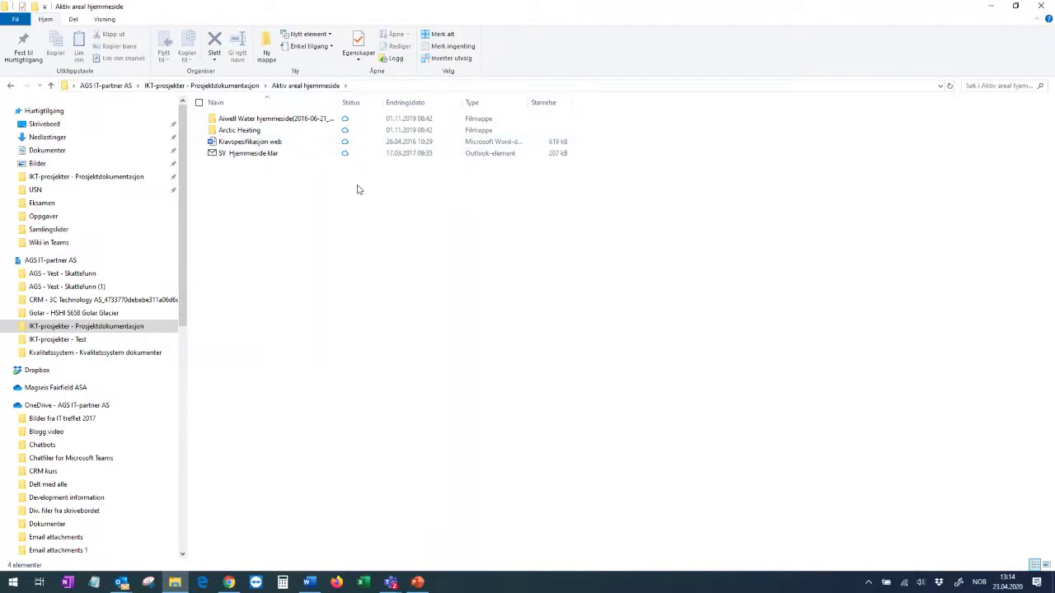
click(216, 89)
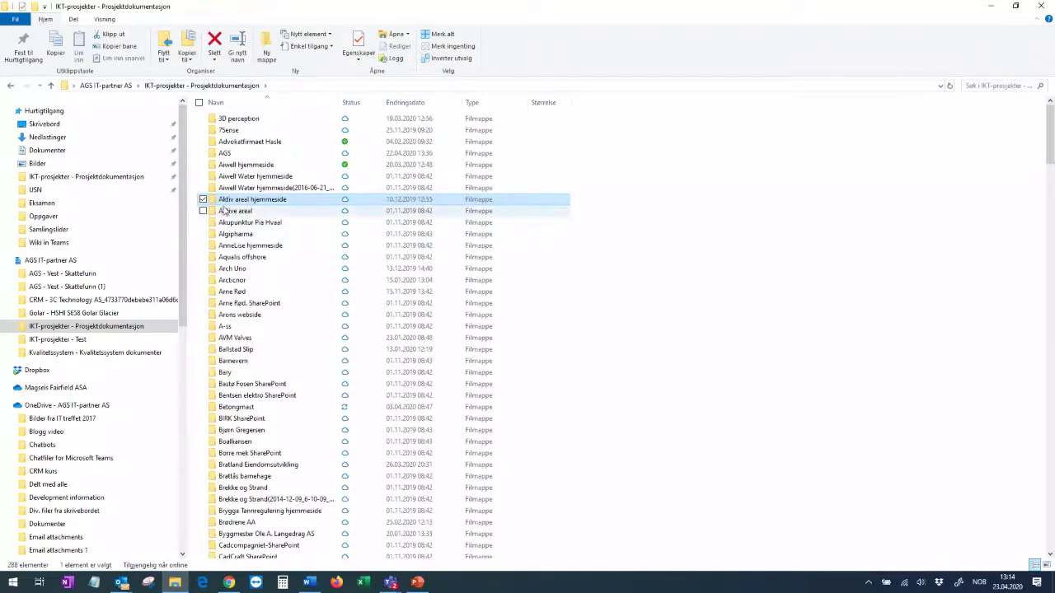
right_click(221, 200)
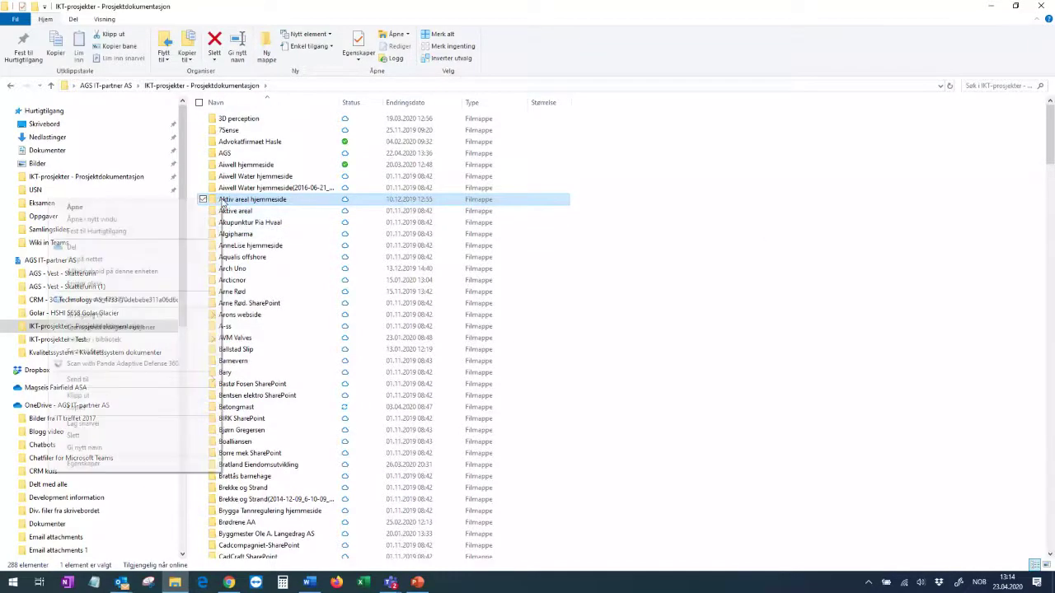
click(132, 272)
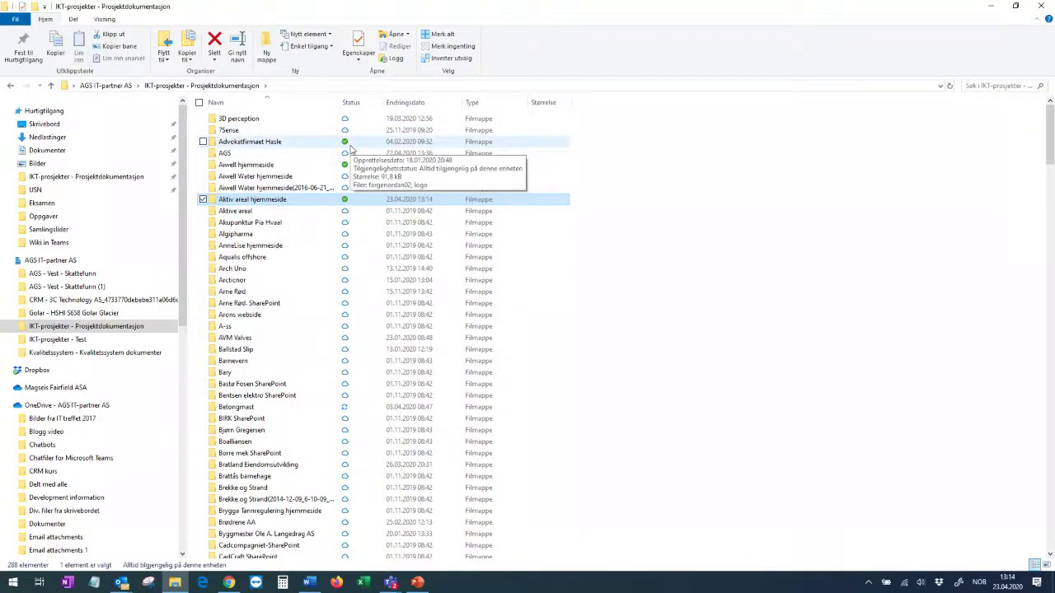
- Show the sync options of the Advokatfirmaet Hasle folder, return to the SharePoint library in the browser, and dismiss the e-mail notification
right_click(235, 147)
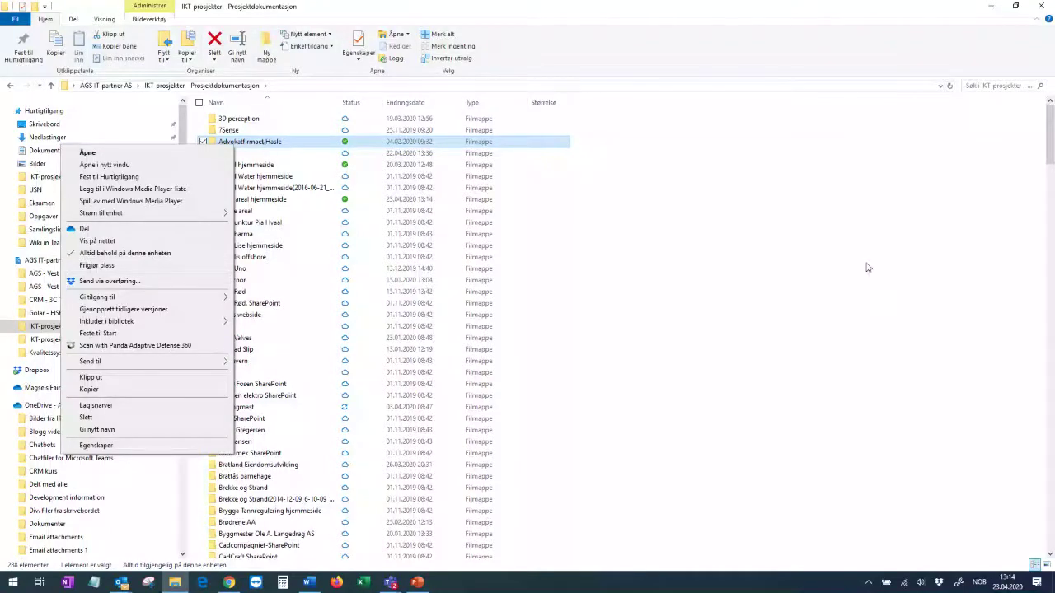
click(987, 11)
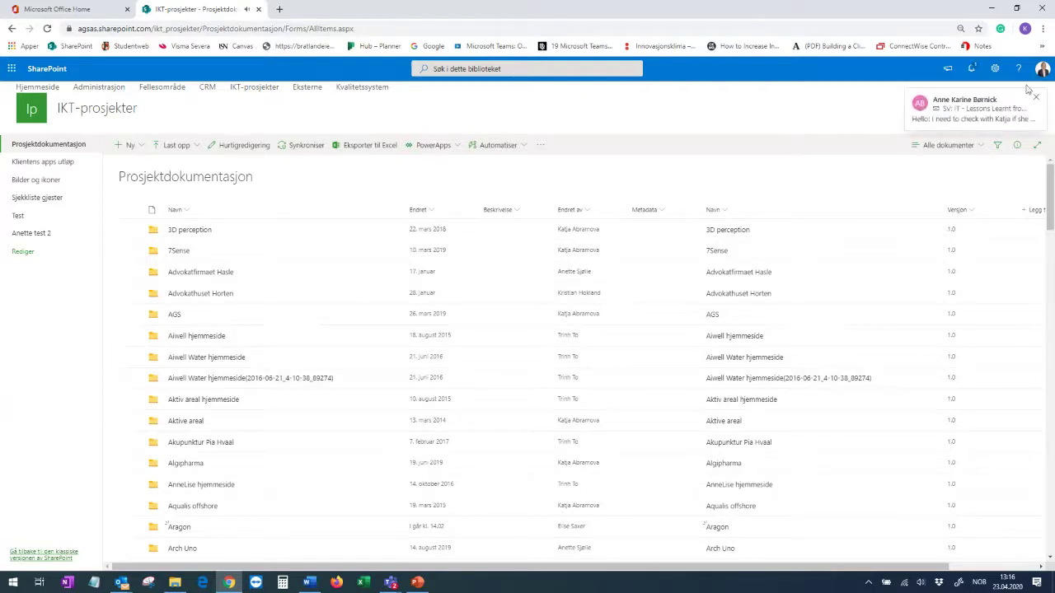
click(1035, 97)
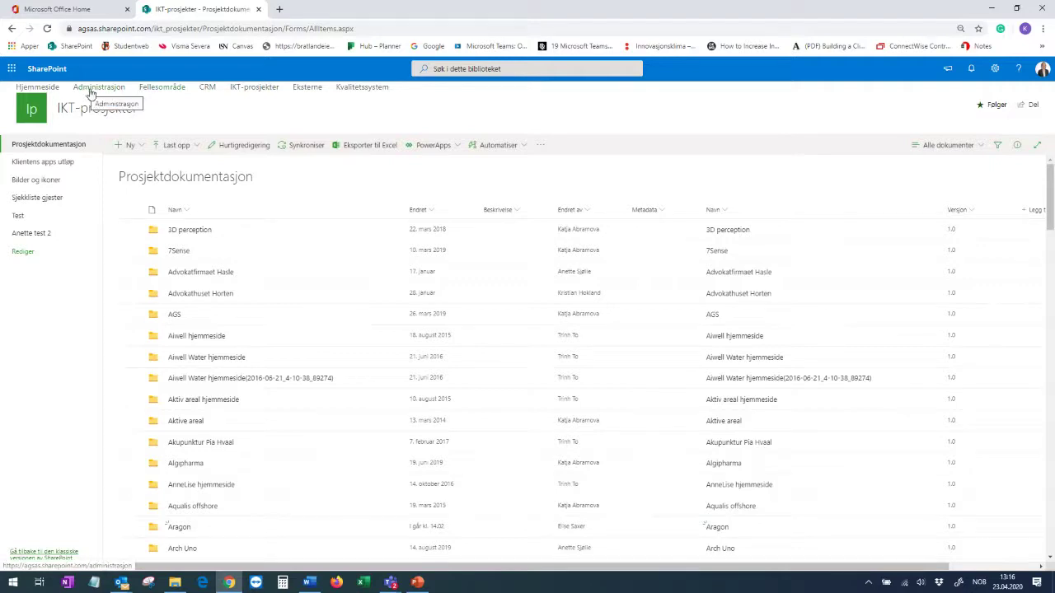
- View the Salg documents from the Kvalitetssystem process map, and return through the map to the Hjemmeside site
click(384, 93)
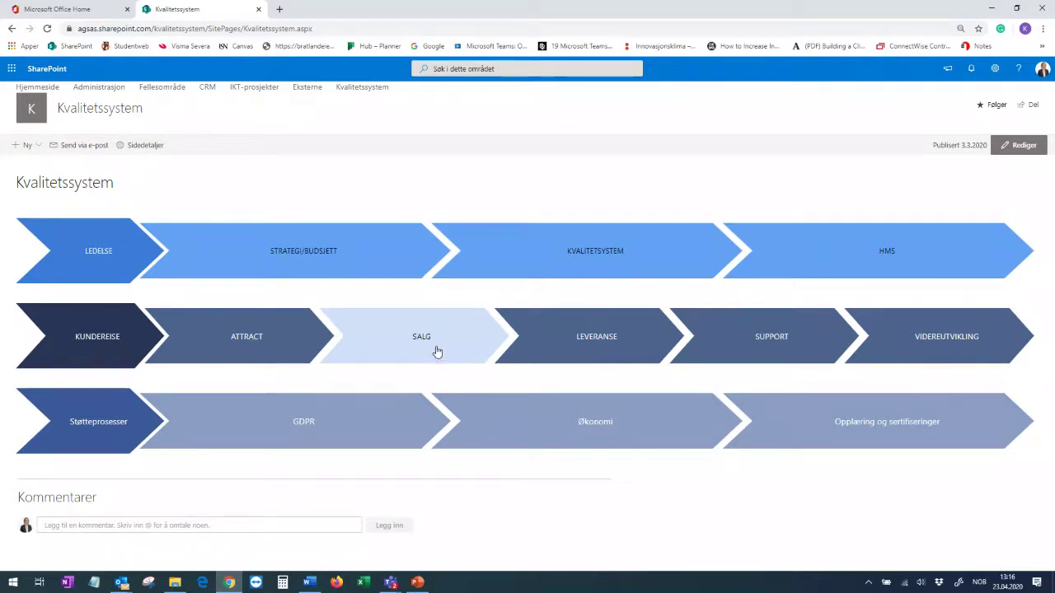
click(446, 350)
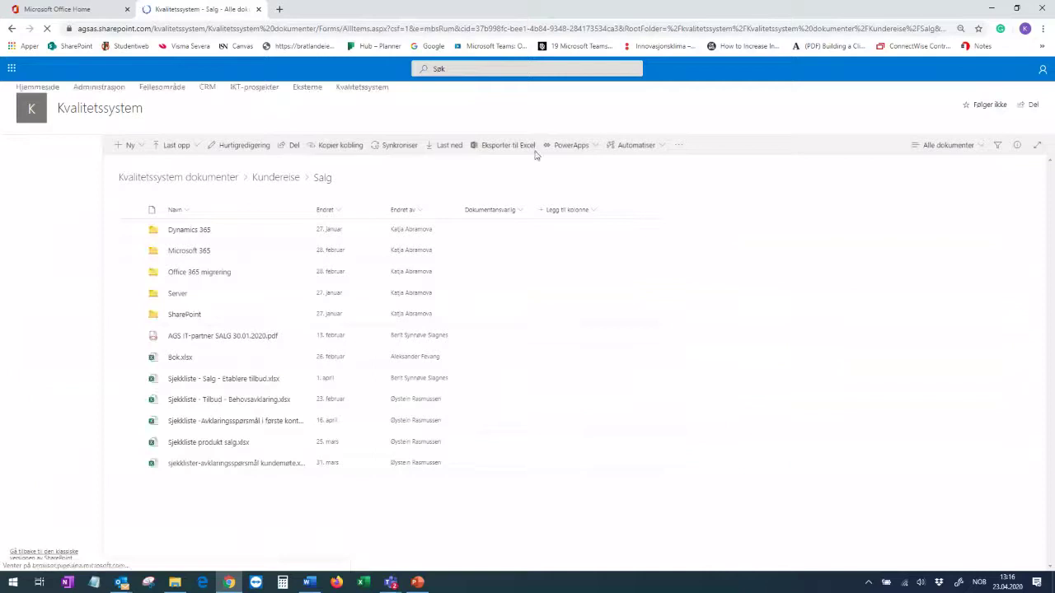
click(352, 88)
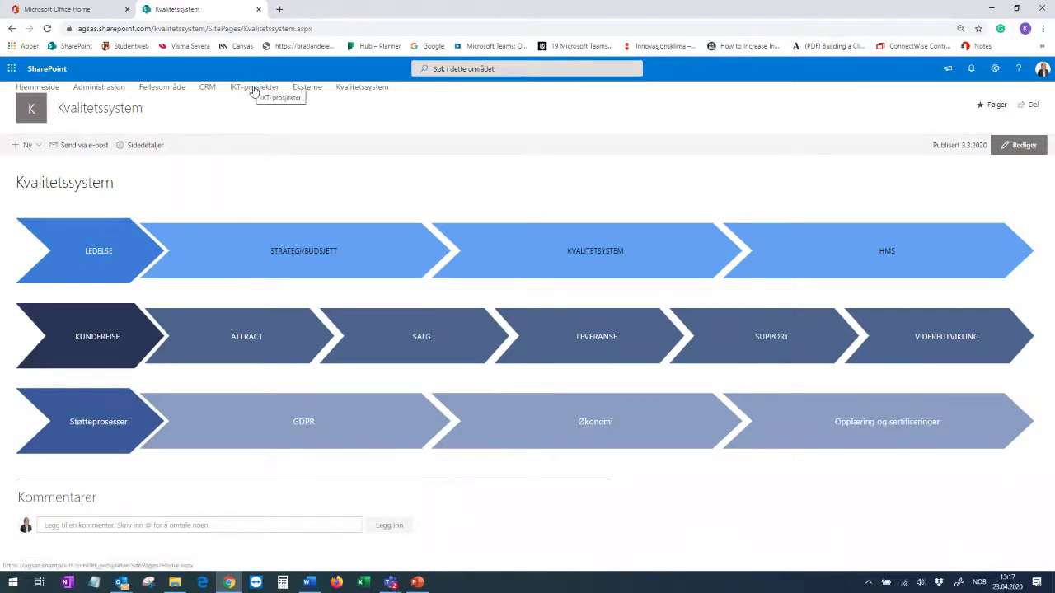
click(51, 87)
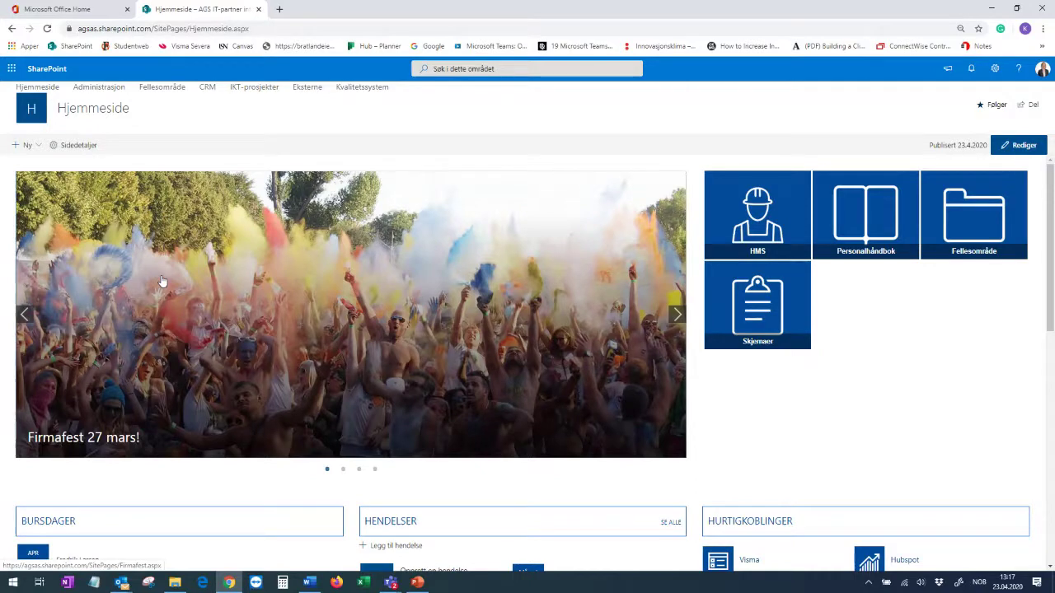
- Open OneDrive from the Office 365 app overview and look through the personal folders under Mine filer
click(75, 11)
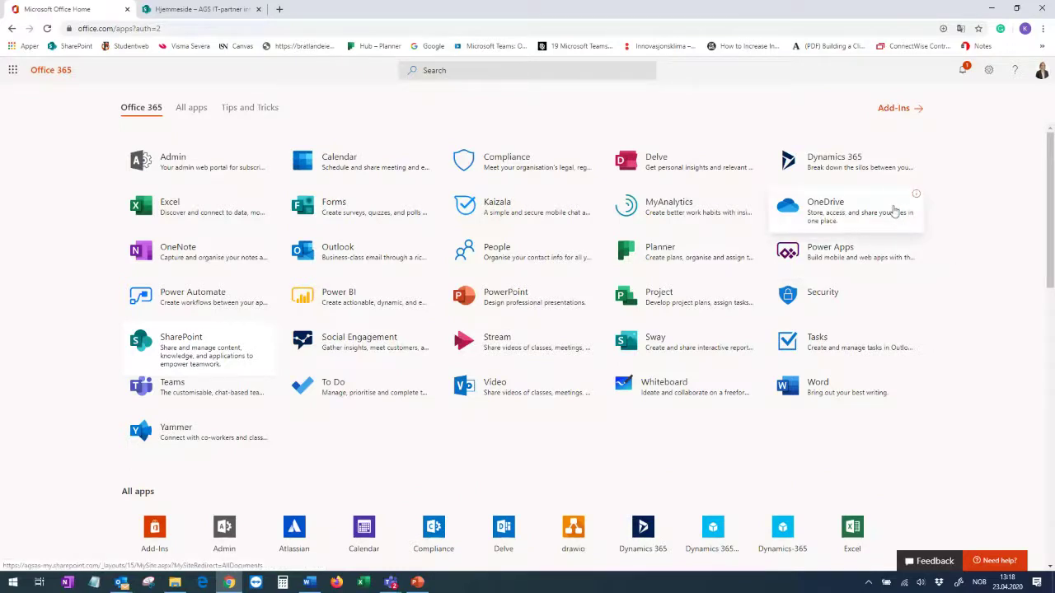
click(824, 212)
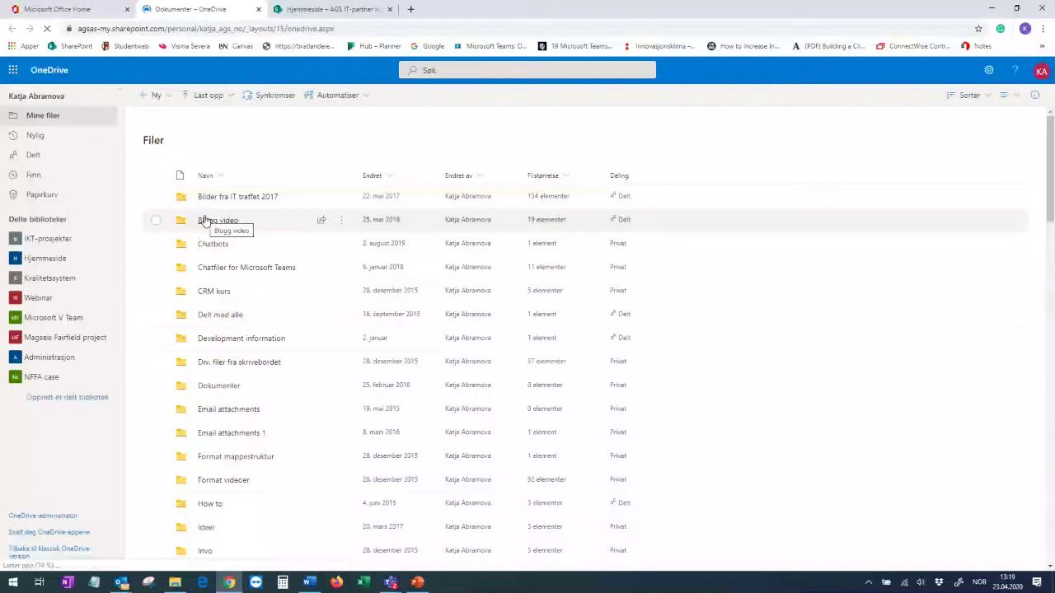
scroll(272, 427, down, 4)
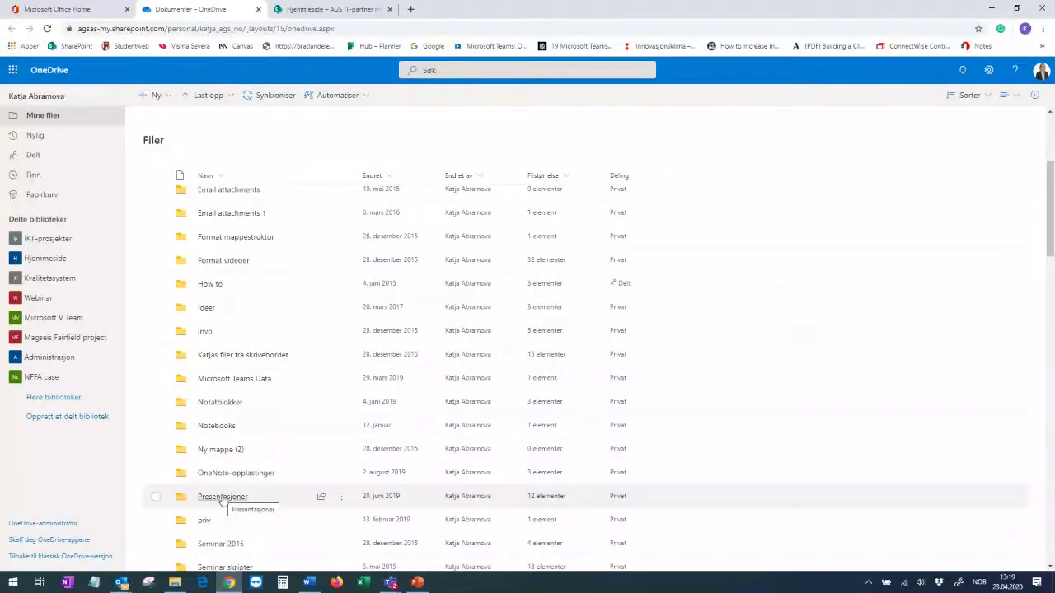
scroll(222, 499, down, 3)
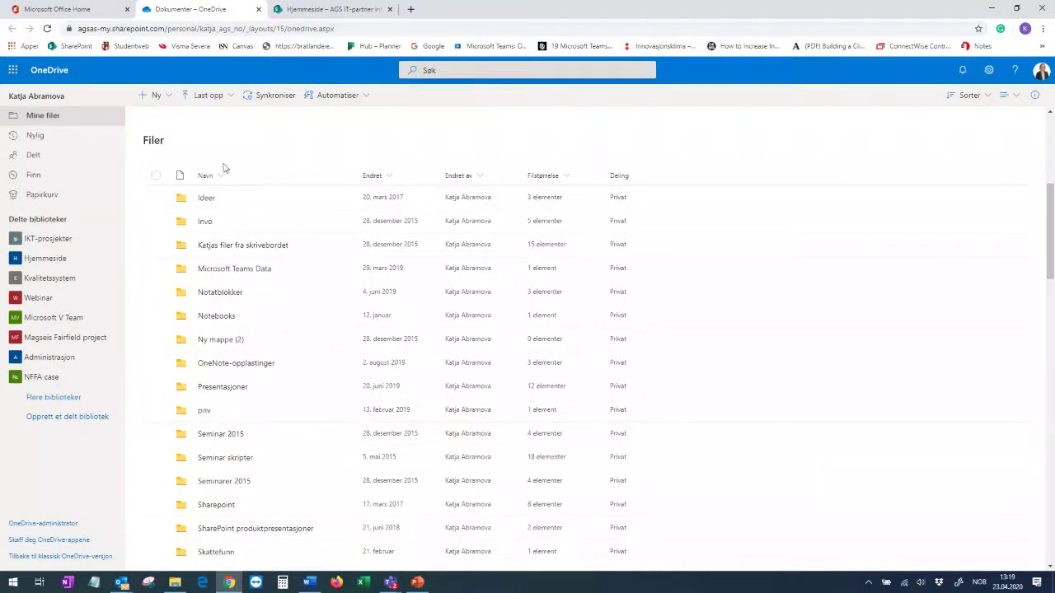
scroll(403, 230, up, 4)
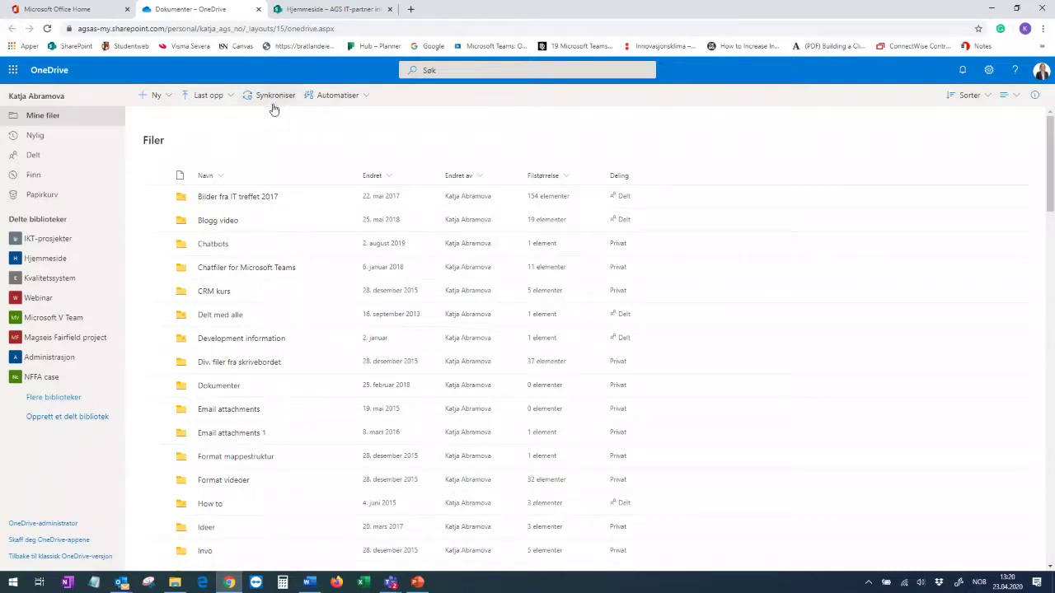
- Open Planner from the Office 365 app overview and look through the favorite and recent plans in the Planner hub
click(89, 10)
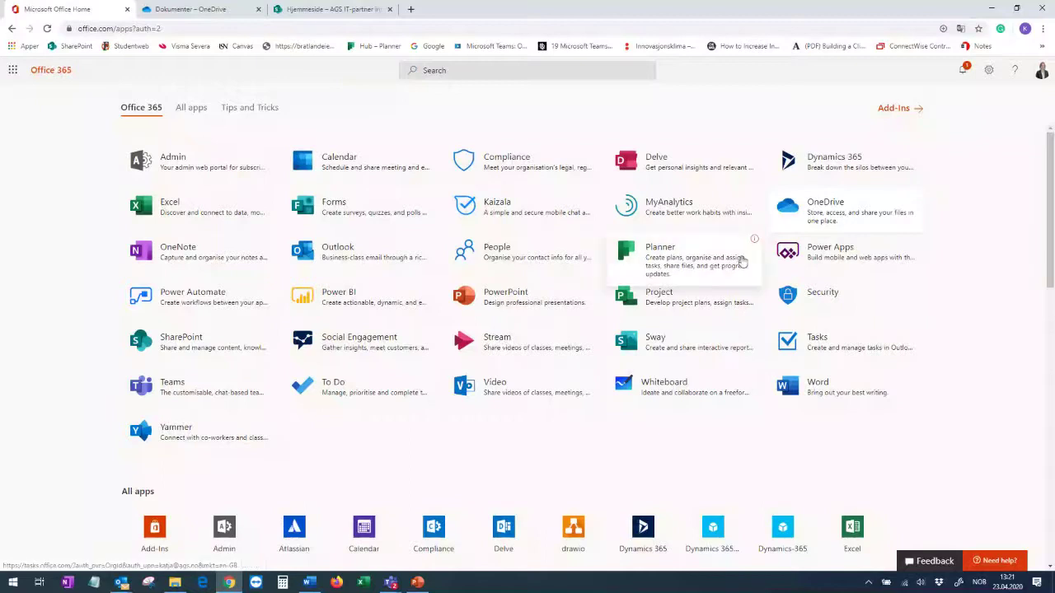
click(659, 245)
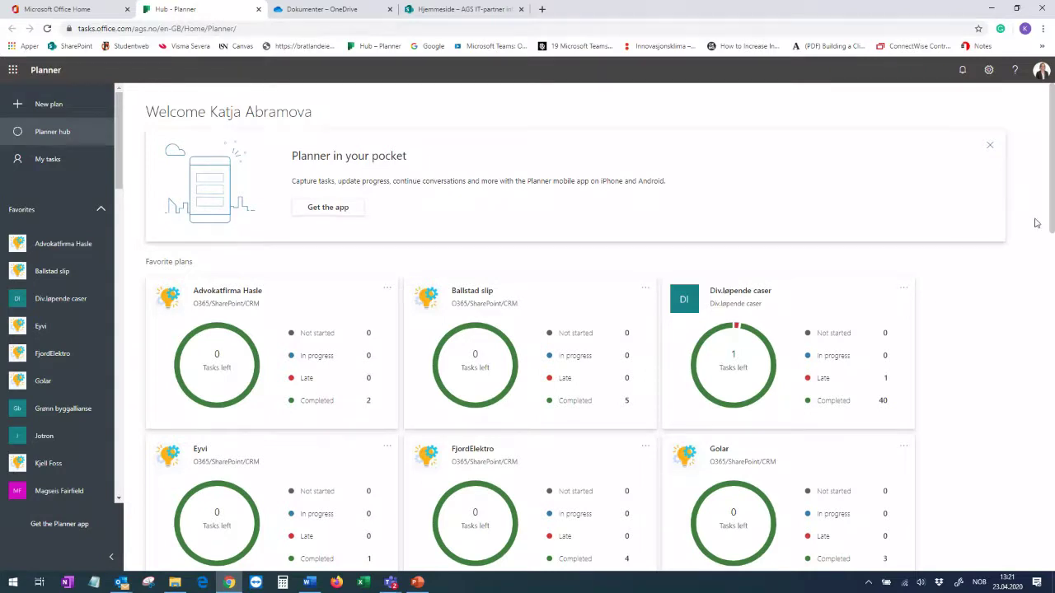
scroll(913, 180, down, 1)
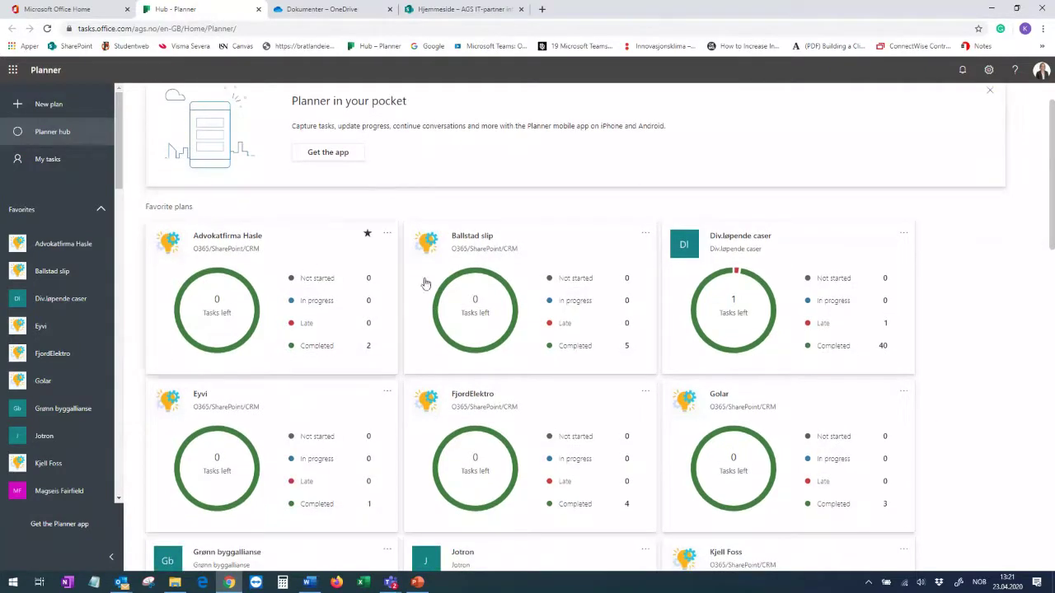
scroll(968, 216, down, 1)
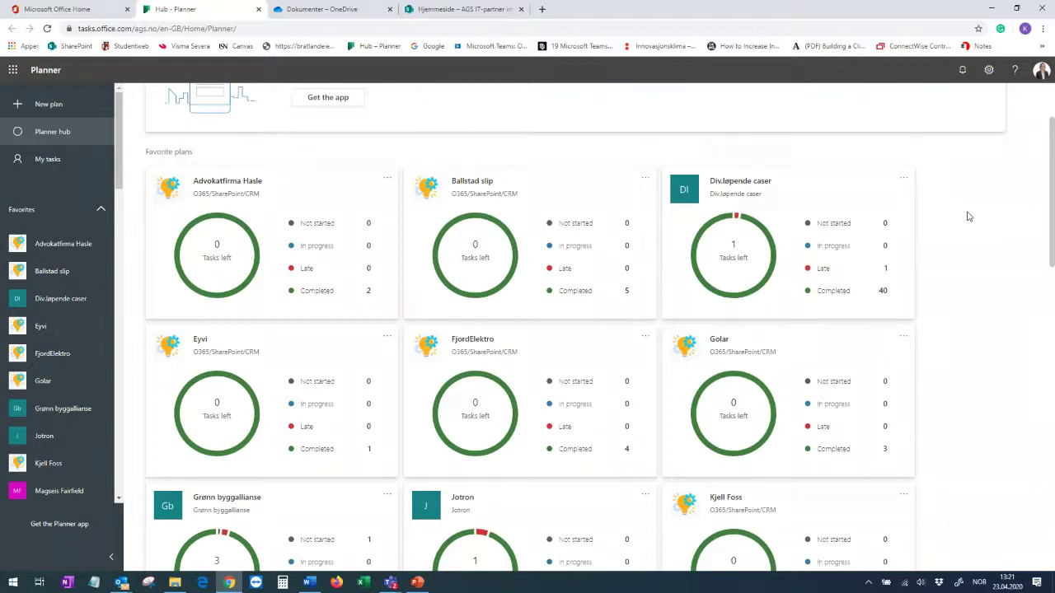
scroll(968, 216, down, 1)
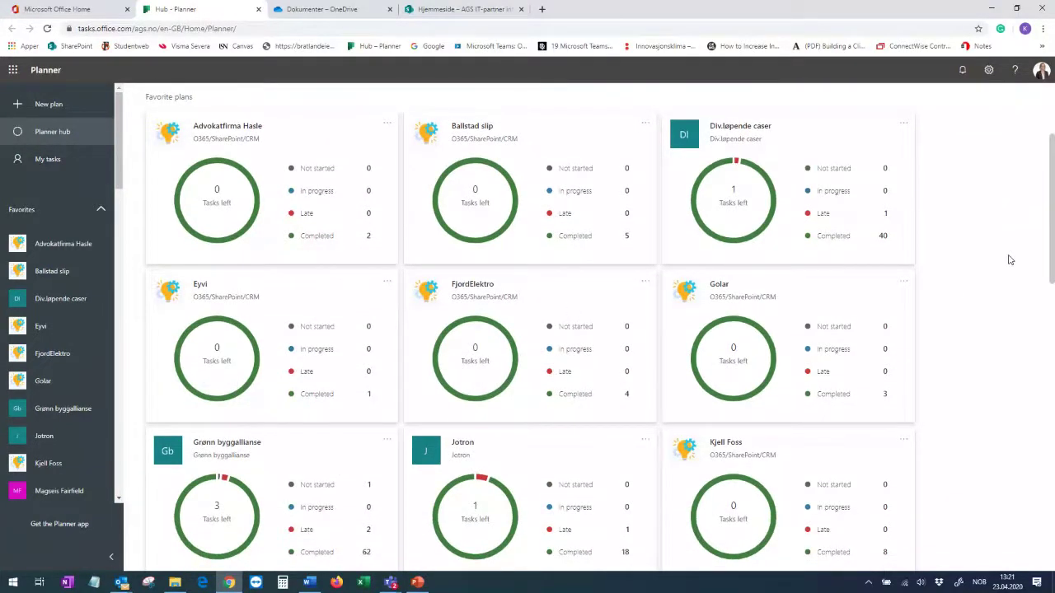
scroll(1009, 259, down, 1)
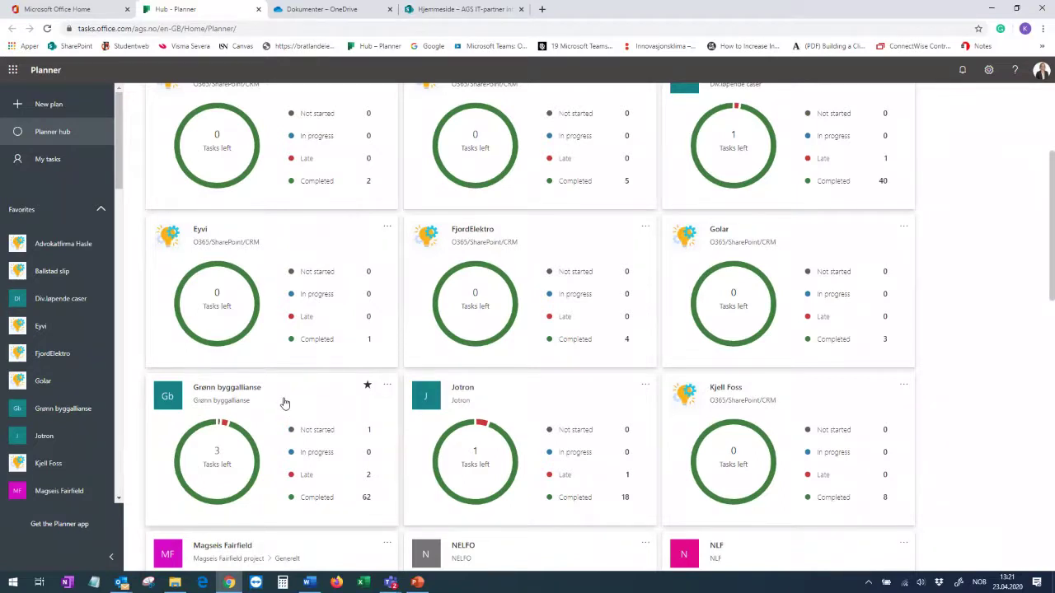
scroll(1022, 278, up, 3)
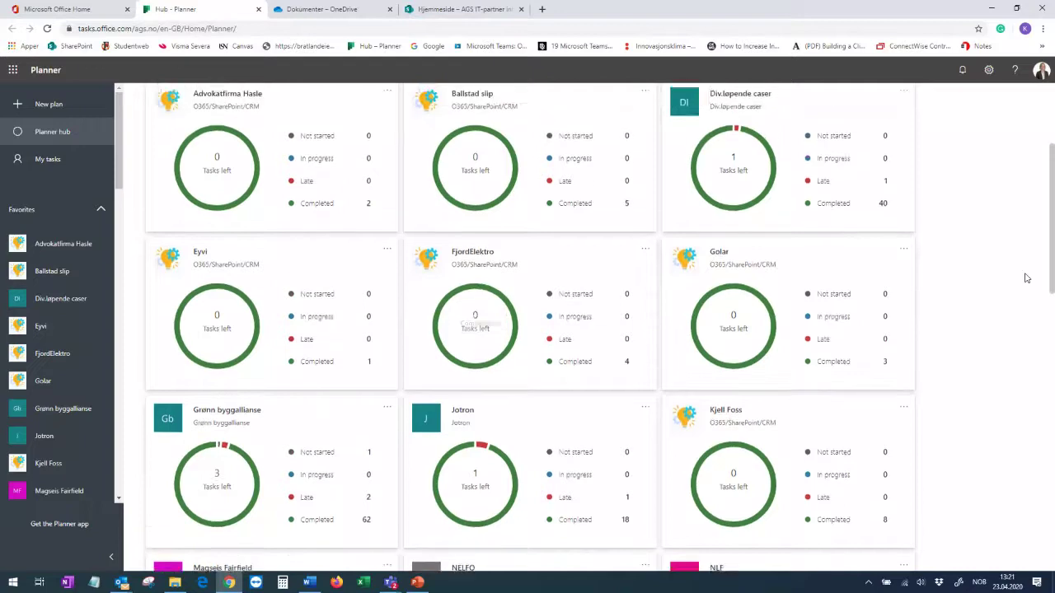
scroll(1007, 282, down, 1)
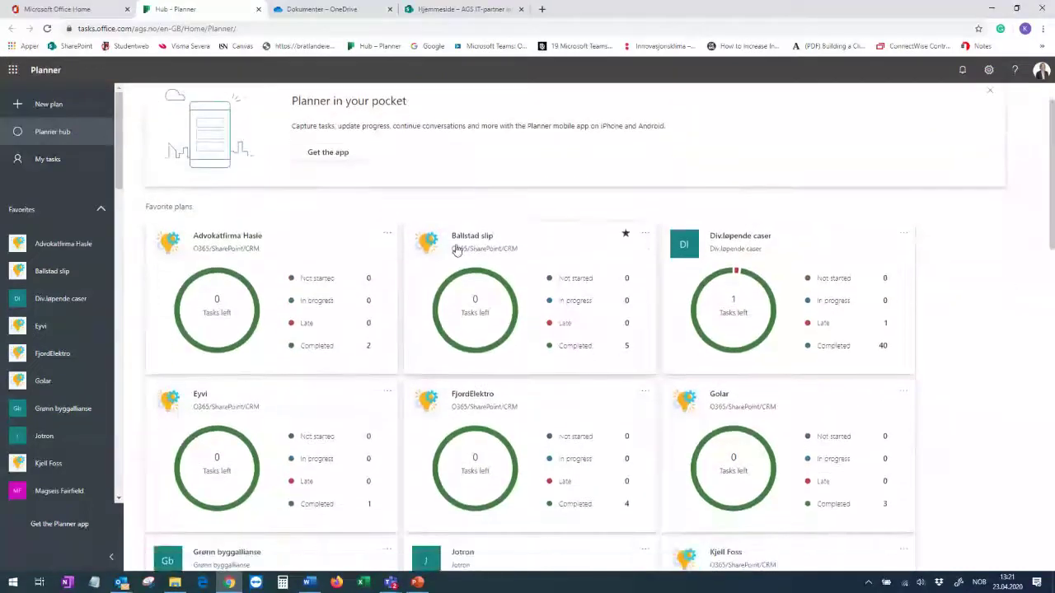
scroll(499, 217, down, 7)
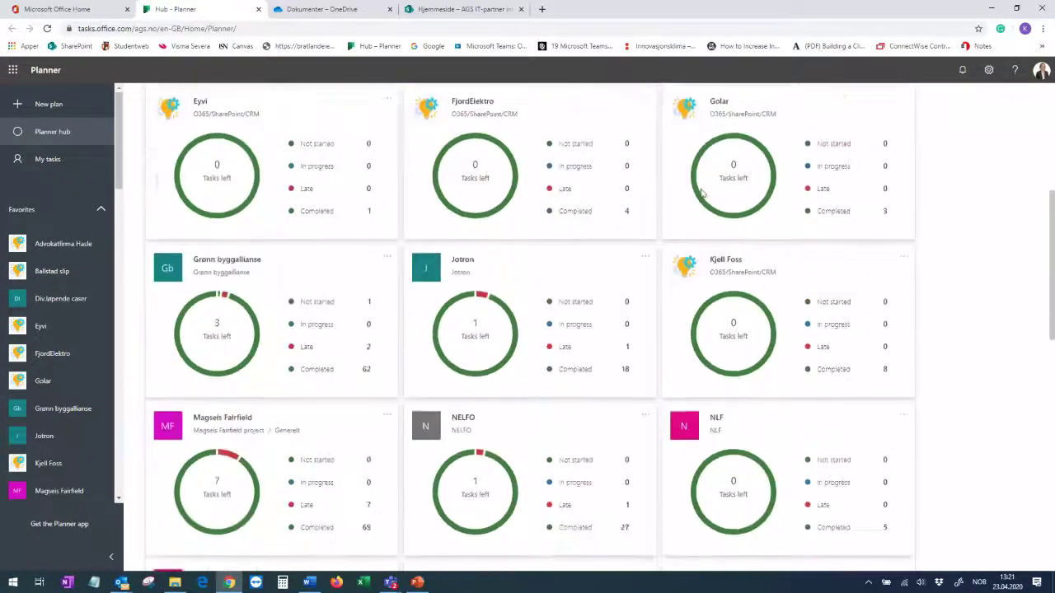
scroll(699, 193, down, 1)
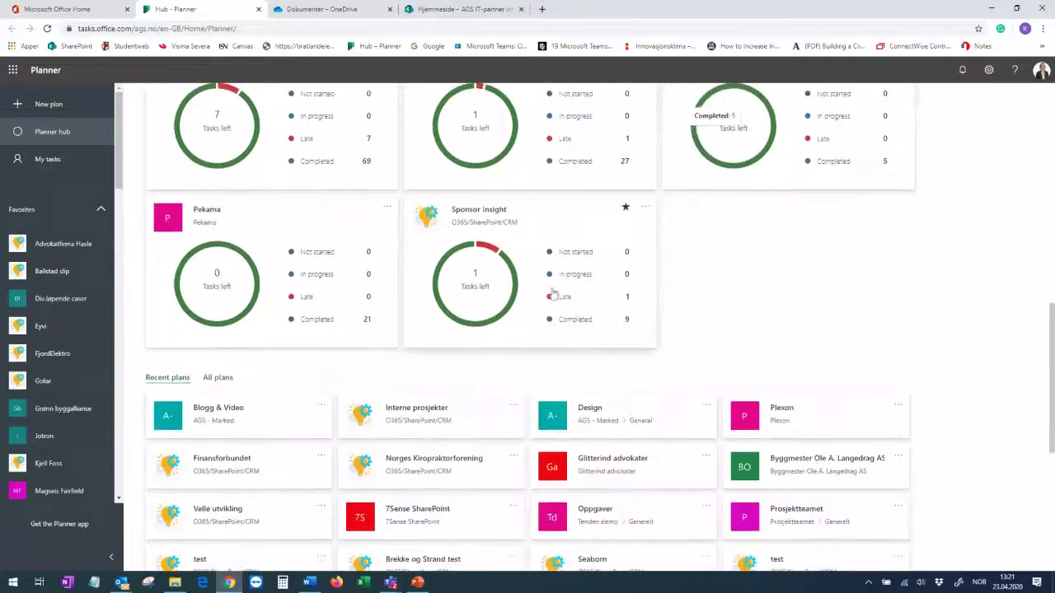
- Open the Blogg & Video plan and enter a new task "Kjørere webinar" due 24/04 in the Innlevering av film - Bloggtema bucket
click(219, 412)
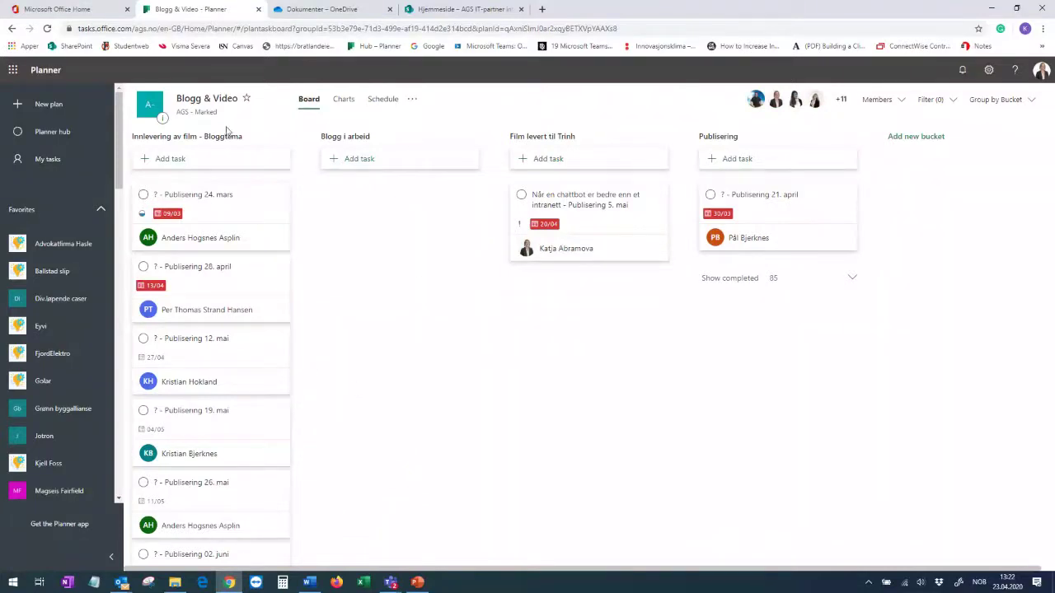
click(175, 162)
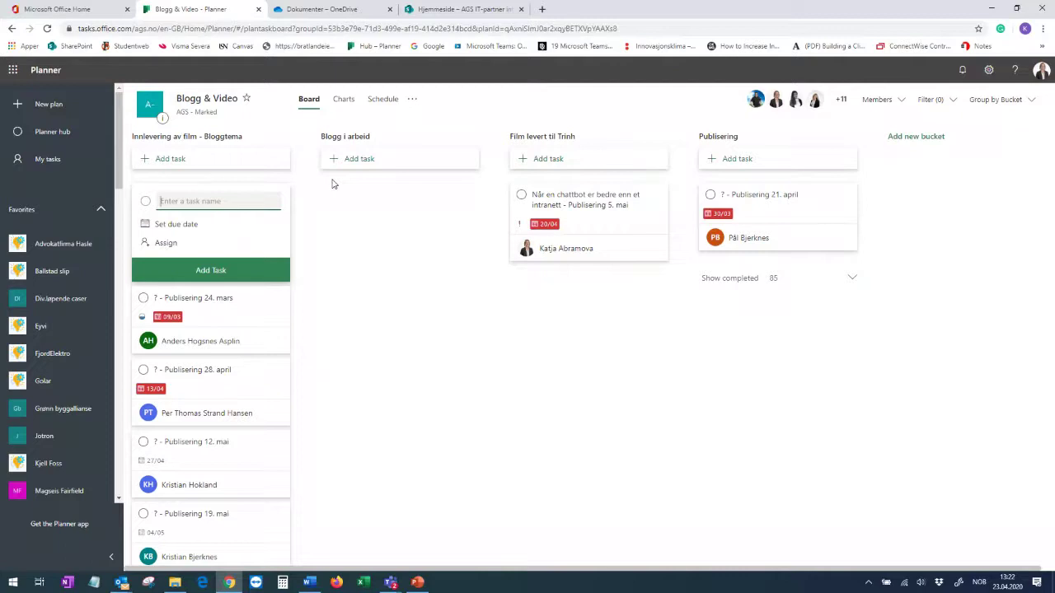
text(K)
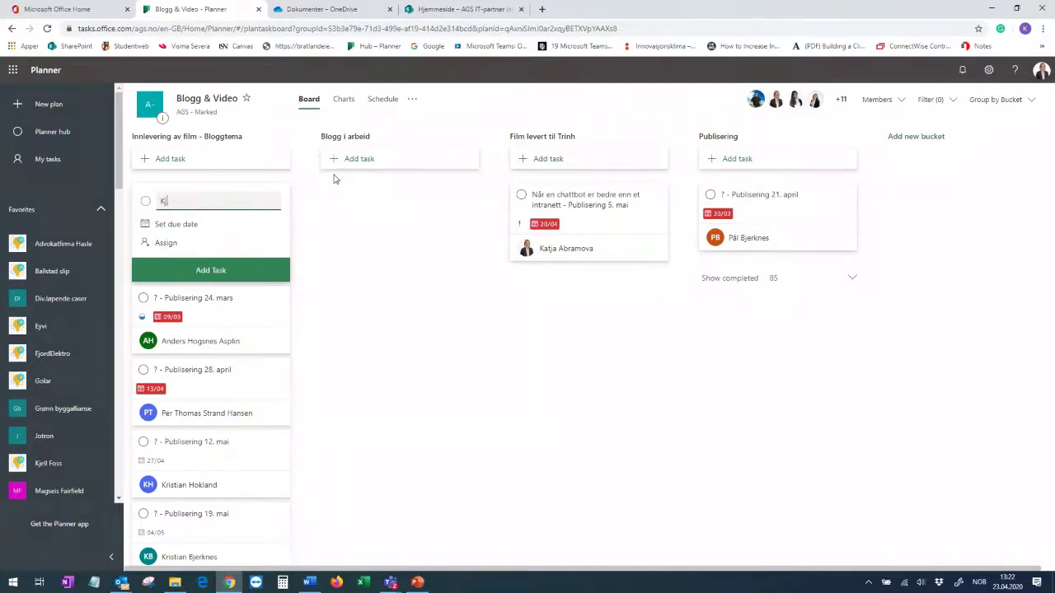
text(jørere webinar)
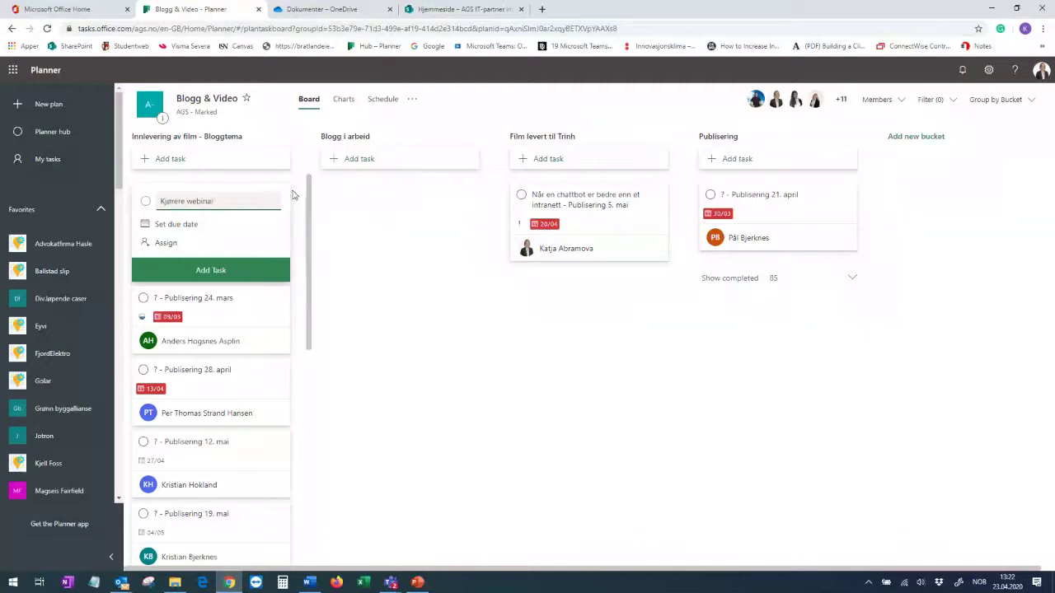
click(189, 224)
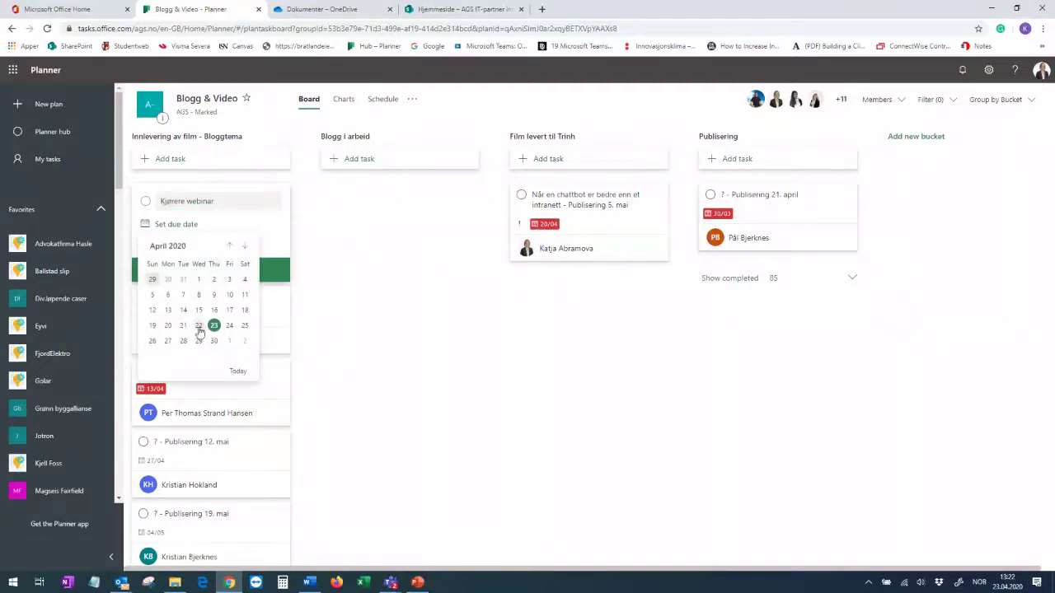
click(229, 326)
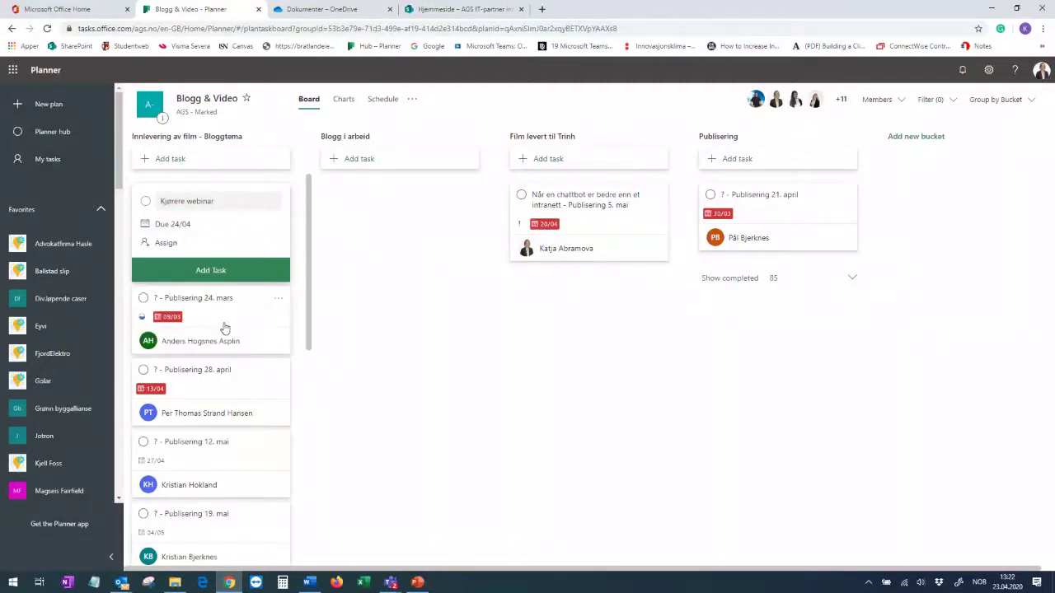
- Assign the new webinar task to a team member by searching for the name, and add it to the bucket
click(178, 250)
text(kat)
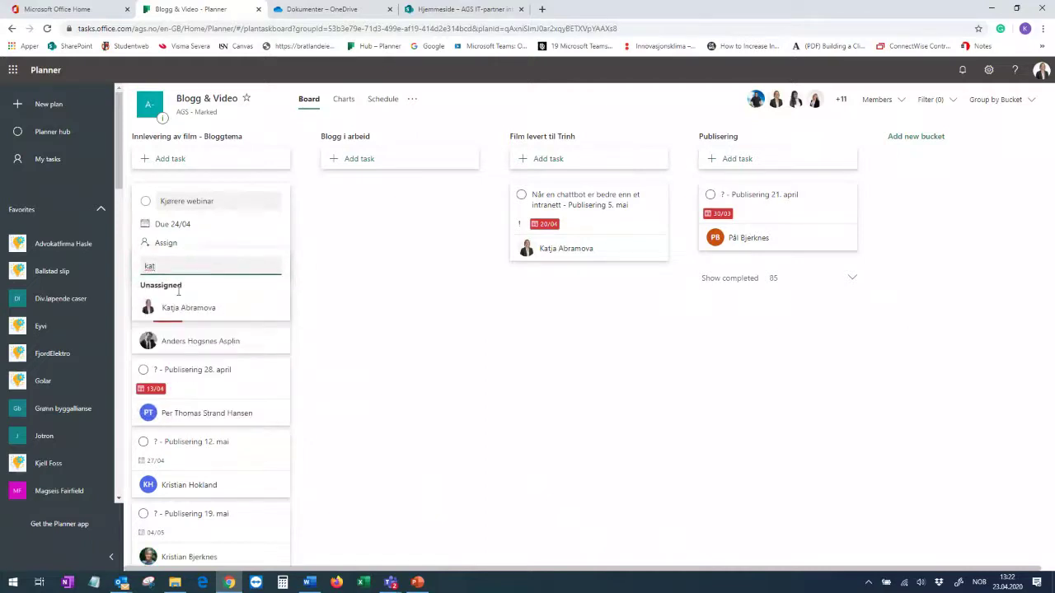
click(177, 307)
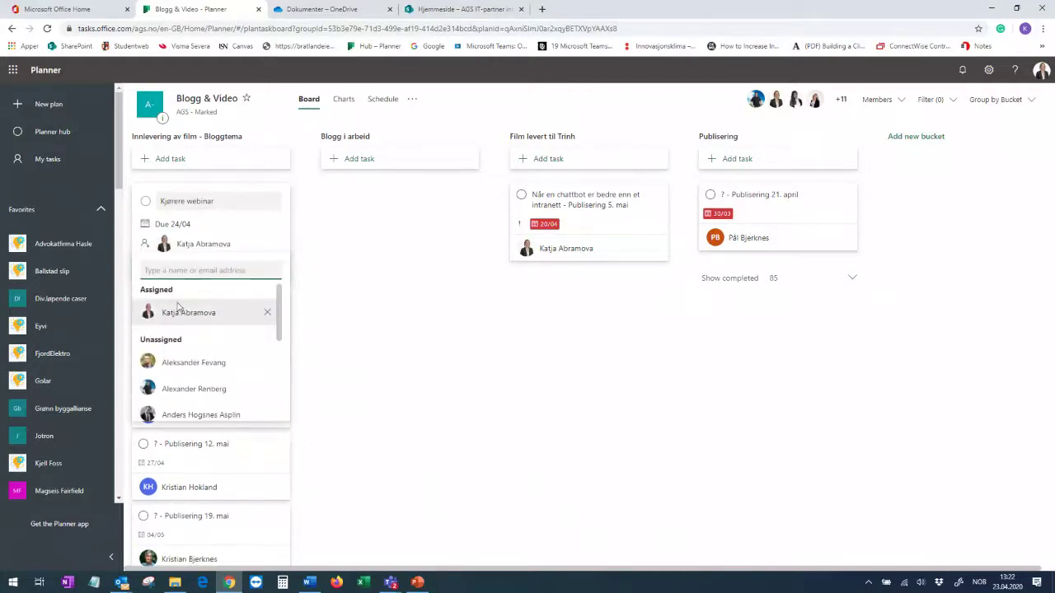
click(366, 333)
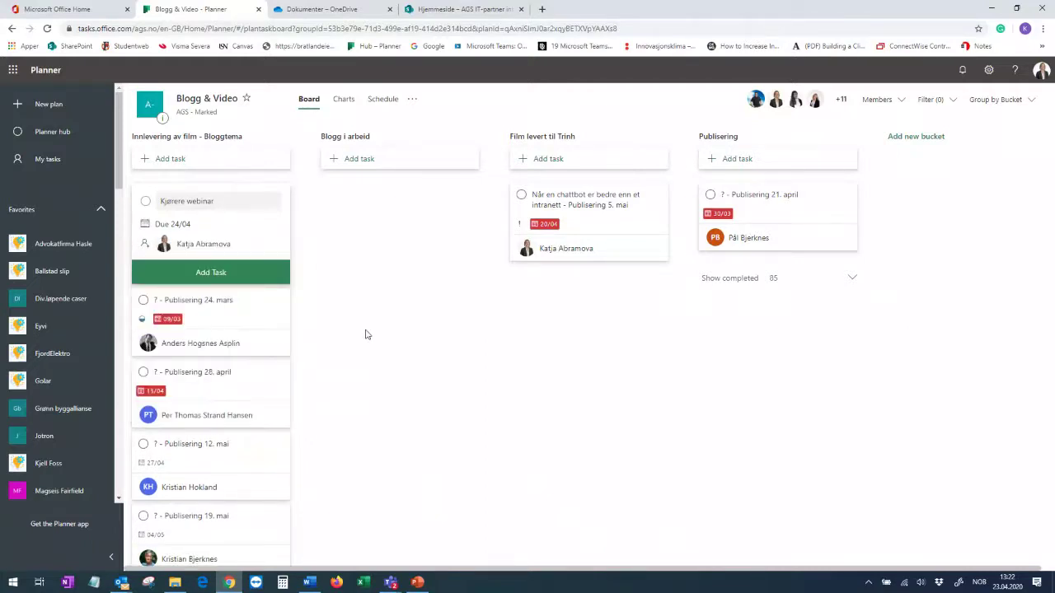
click(232, 268)
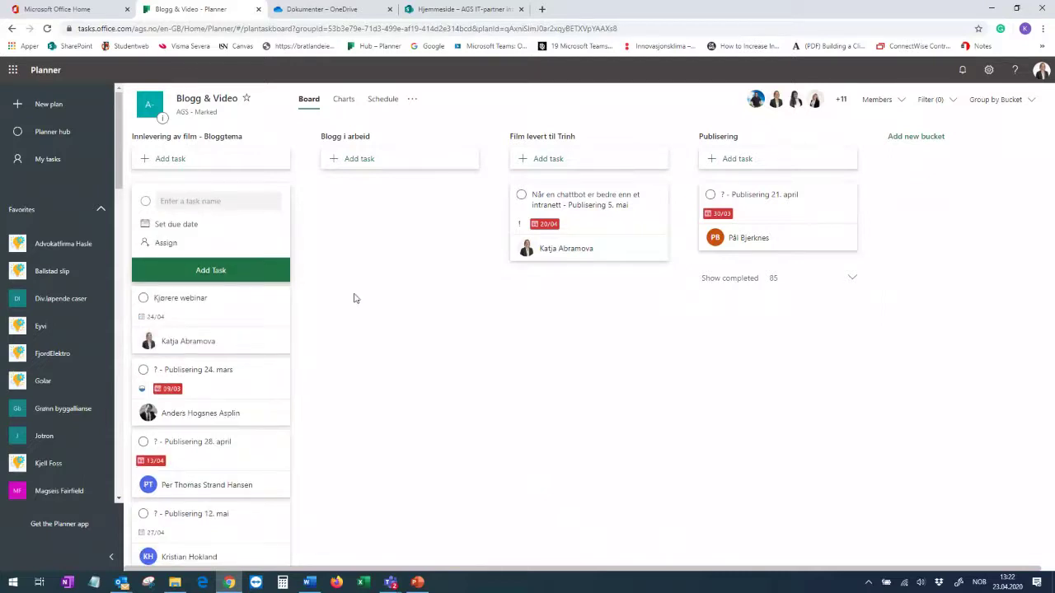
- Rename the webinar task to "Kjører webinar", show its notes field and color labels, and close the task details
click(235, 329)
click(384, 105)
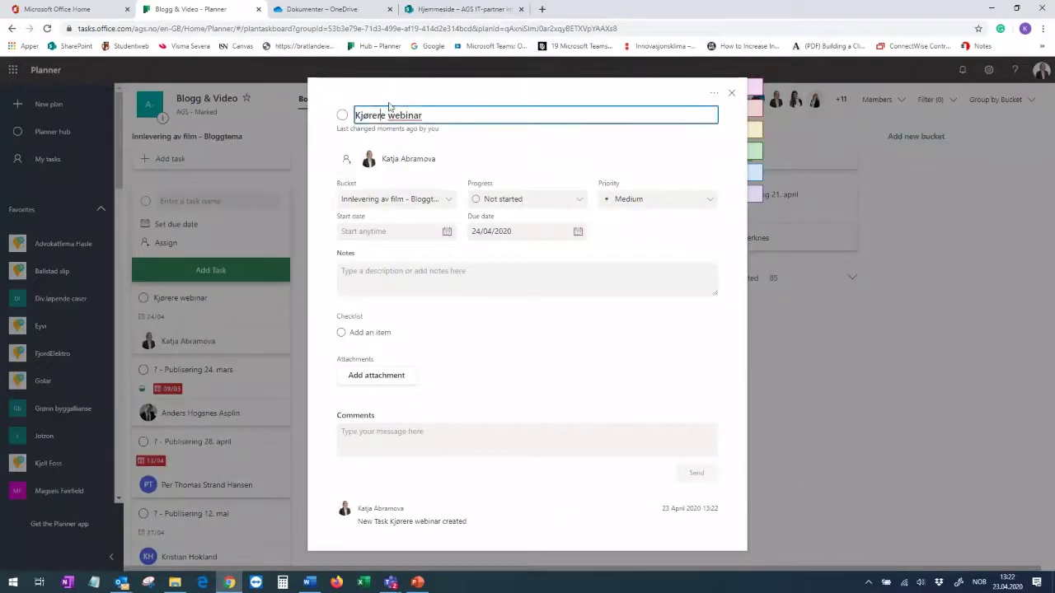
text(r)
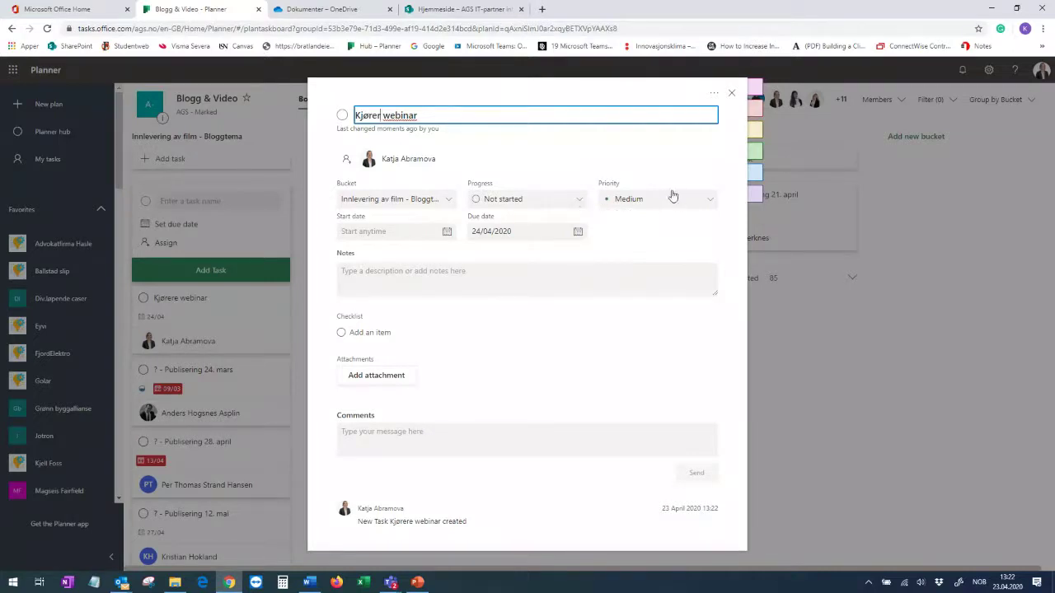
click(480, 270)
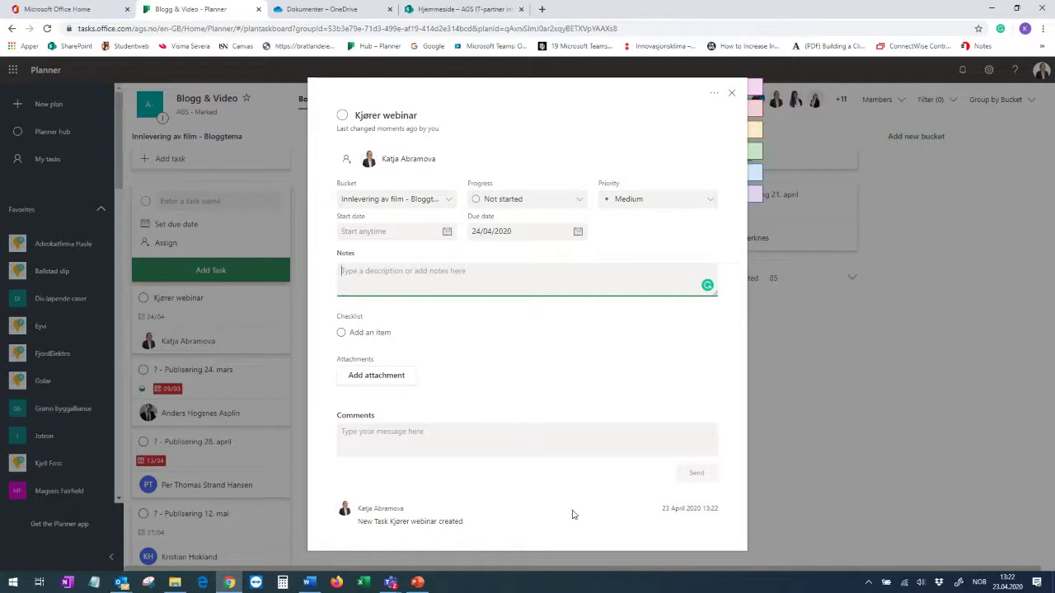
mouse_move(755, 129)
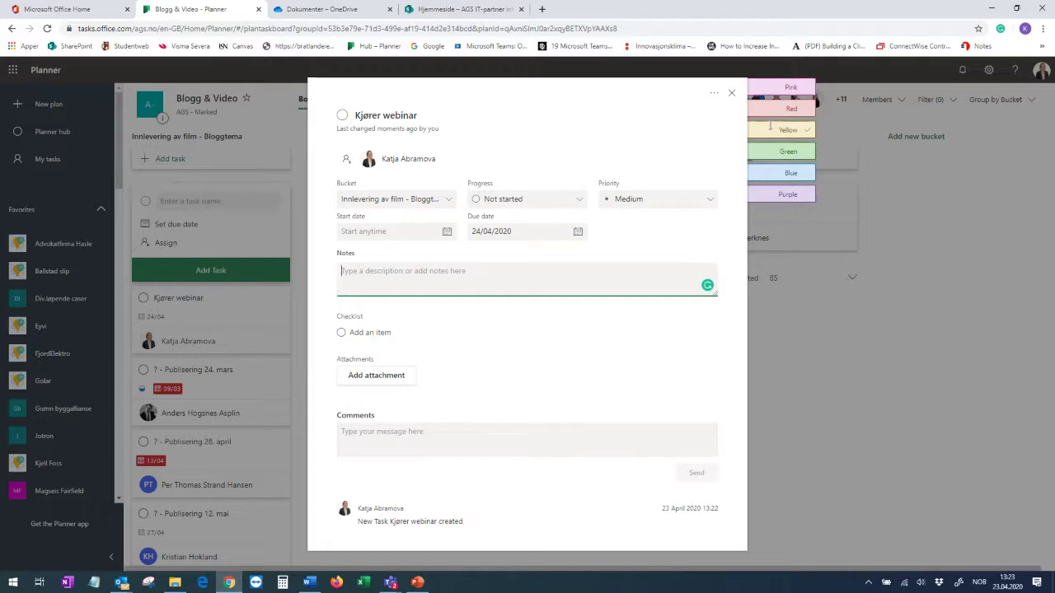
click(879, 444)
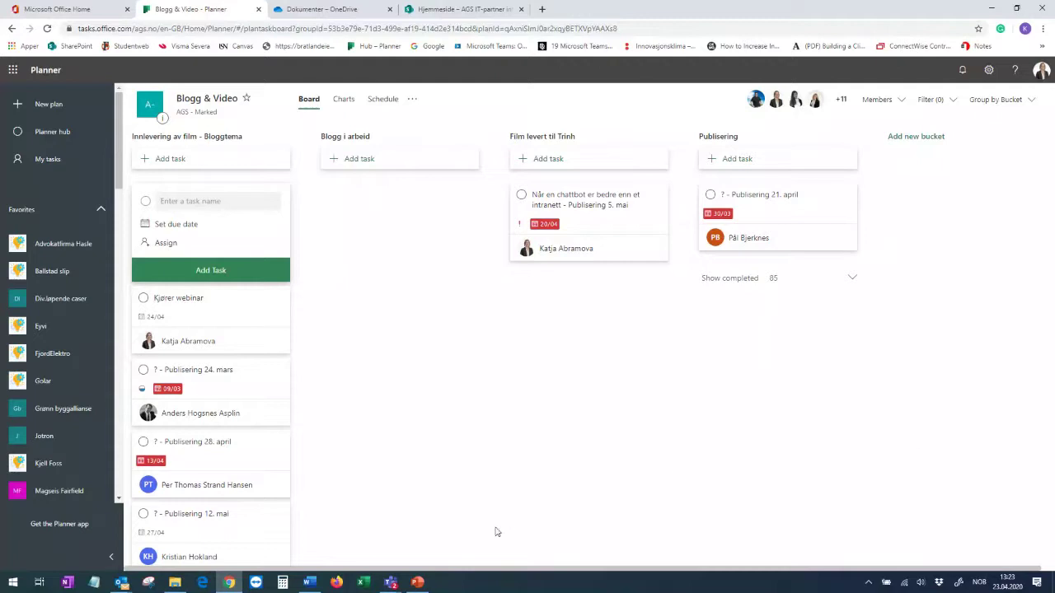
- Examine the Blogg & Video plan's charts for status, bucket, priority and task load per member
click(343, 101)
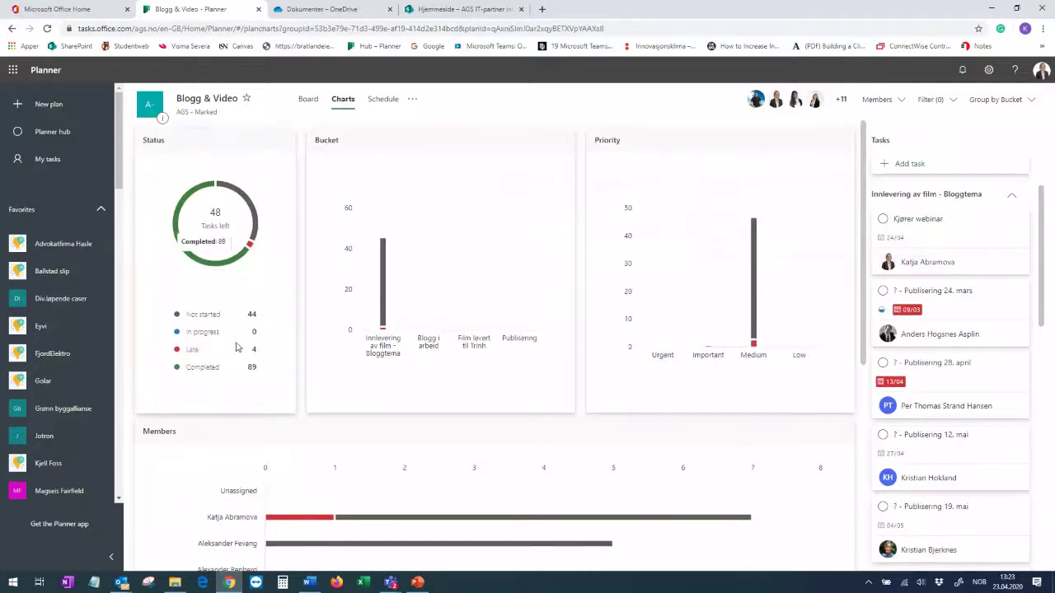
scroll(626, 210, down, 3)
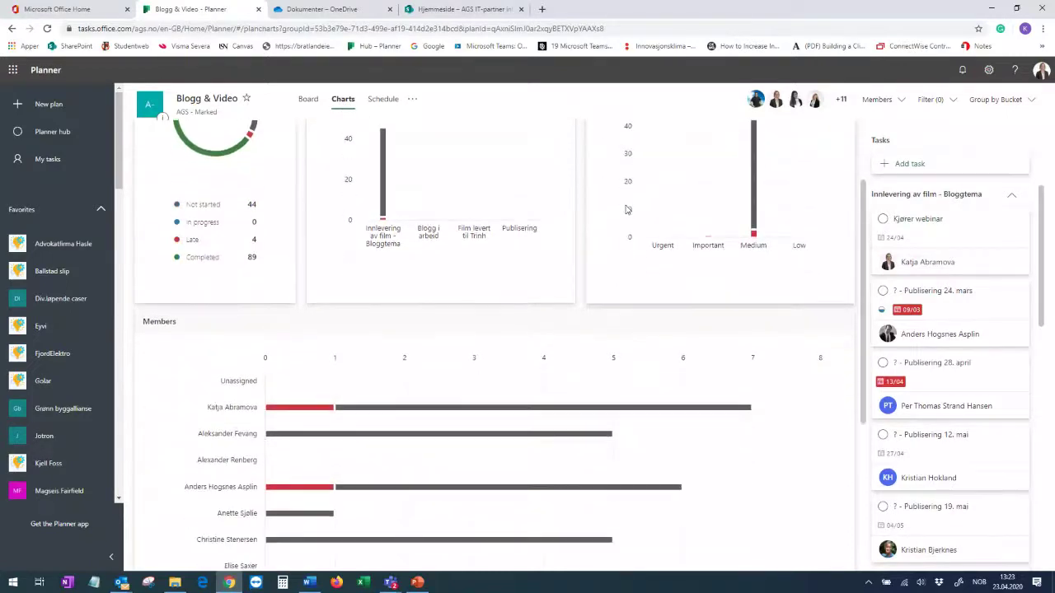
scroll(373, 212, down, 1)
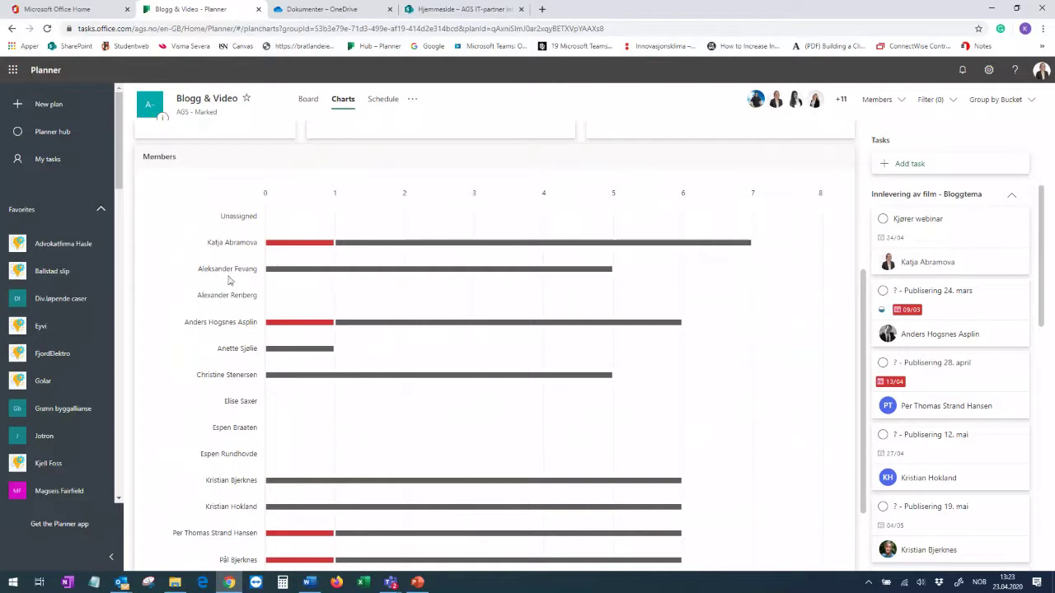
scroll(446, 422, down, 2)
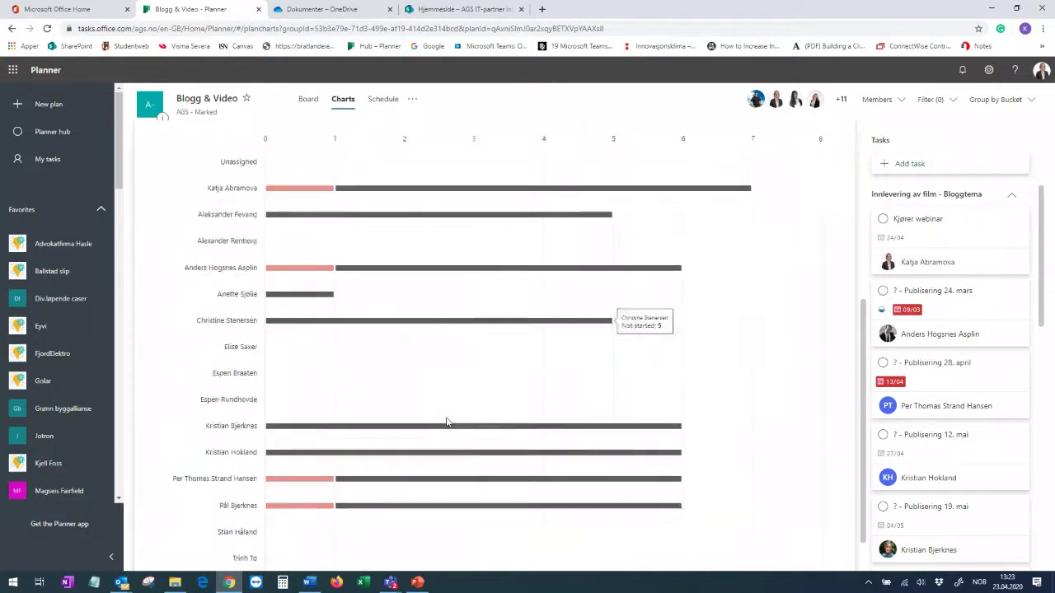
scroll(446, 422, up, 5)
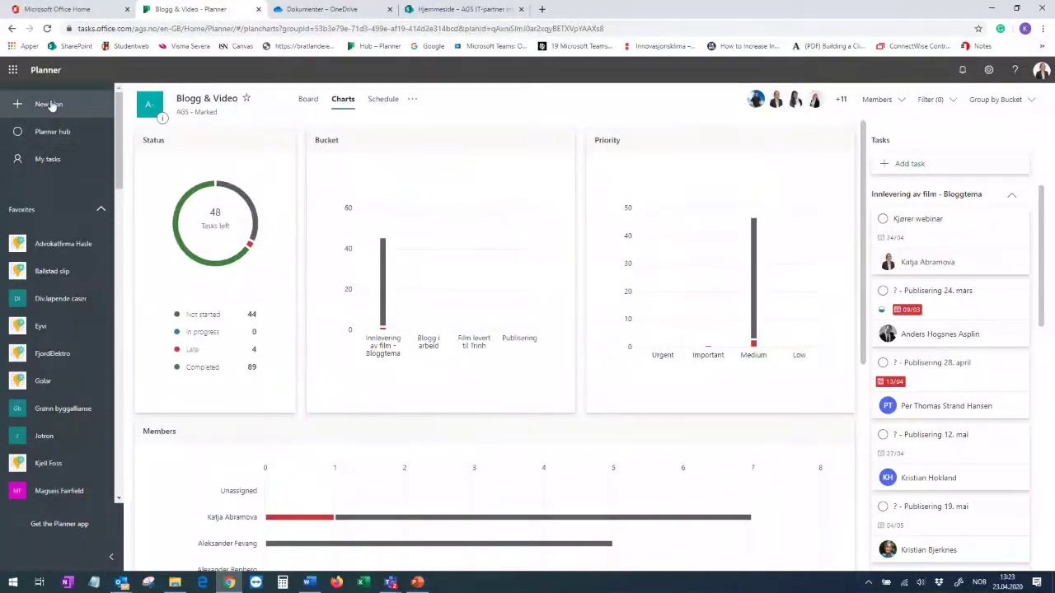
- Create a private plan named "e" and open a blank task entry in its To do bucket
click(15, 104)
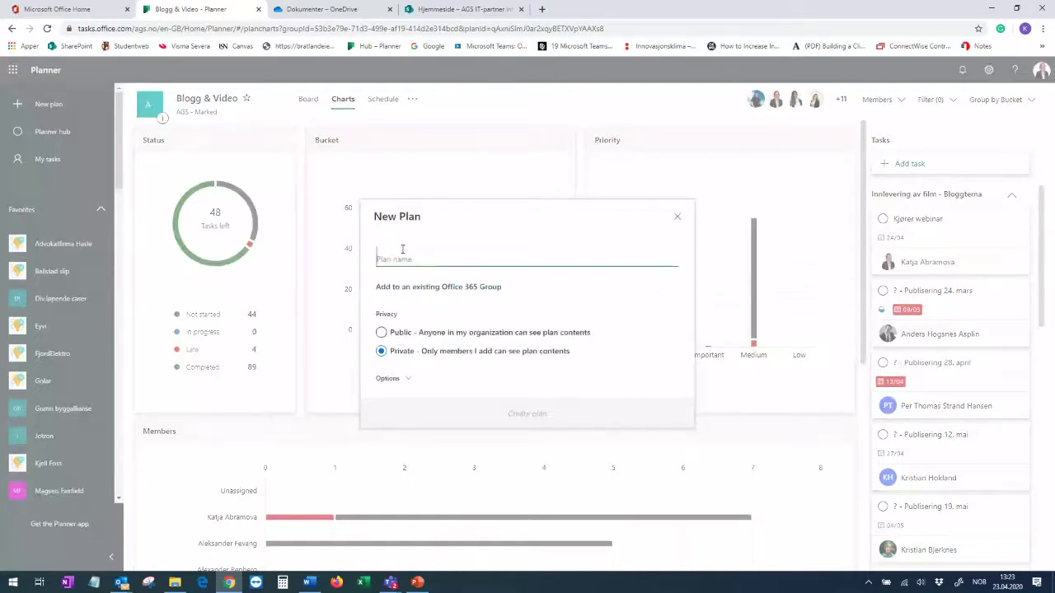
text(e)
key(Return)
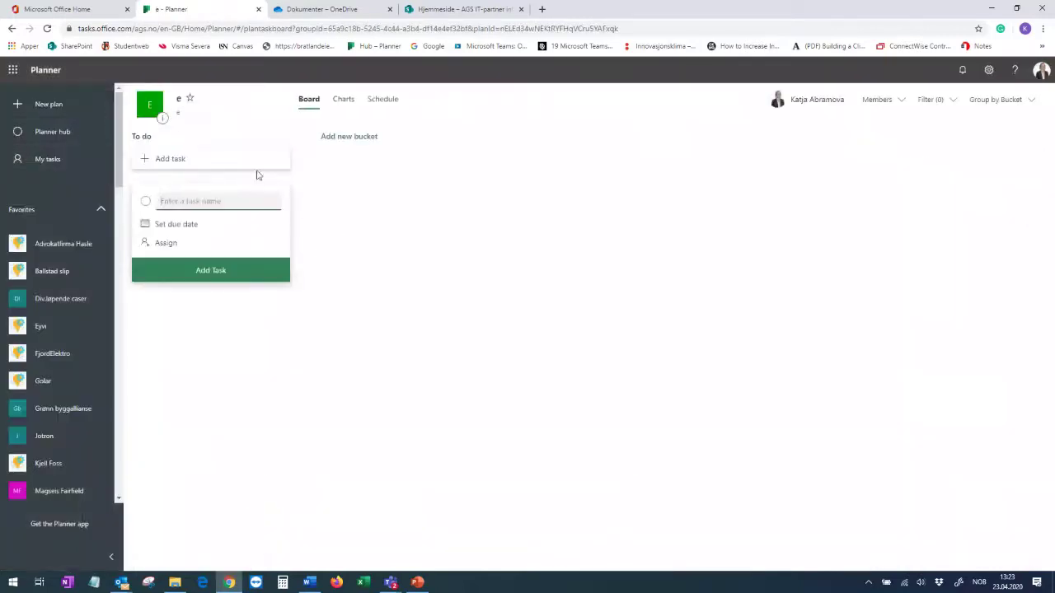
click(179, 100)
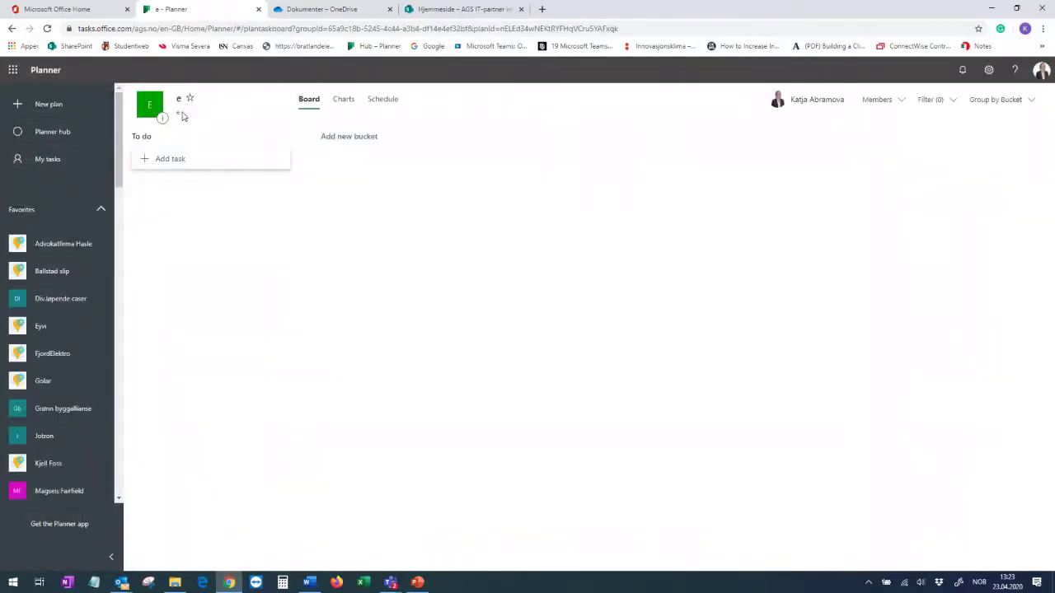
click(181, 165)
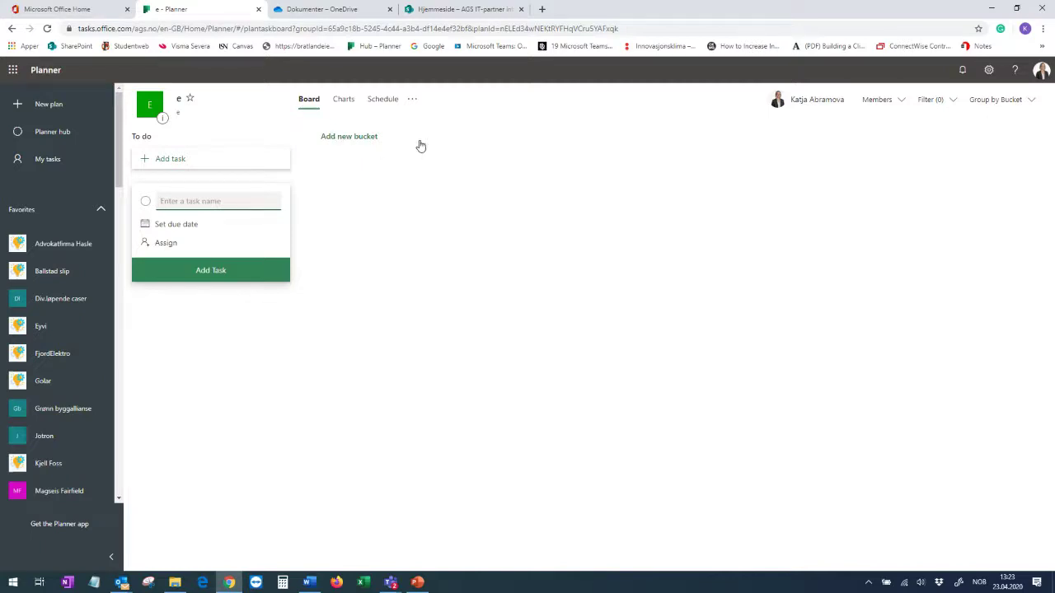
- Return to the Office 365 app overview, switch to Microsoft Teams, and open the Generelt channel of the AGS - Marked team
click(72, 10)
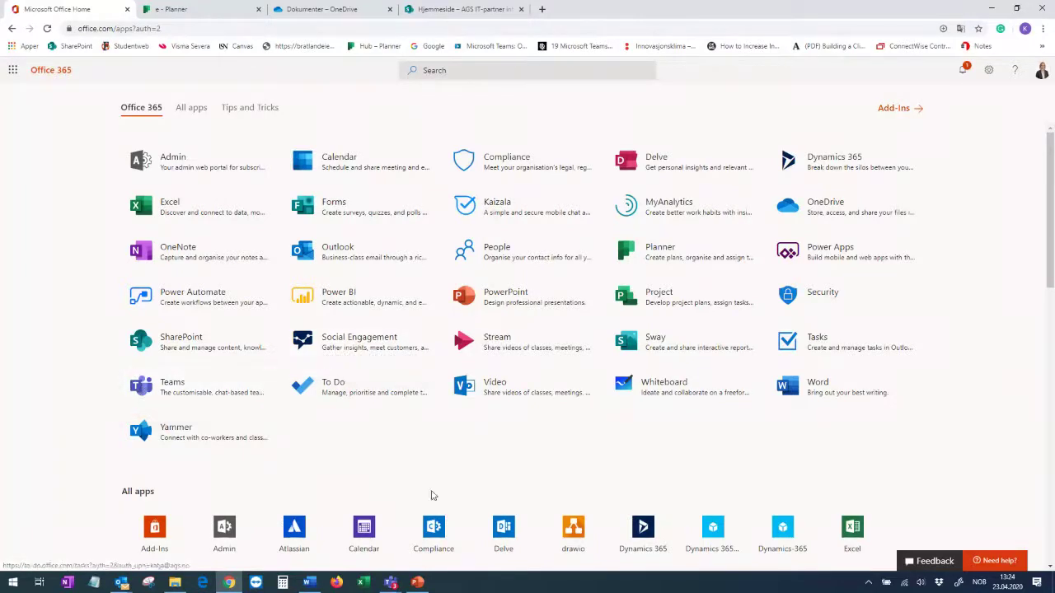
click(394, 585)
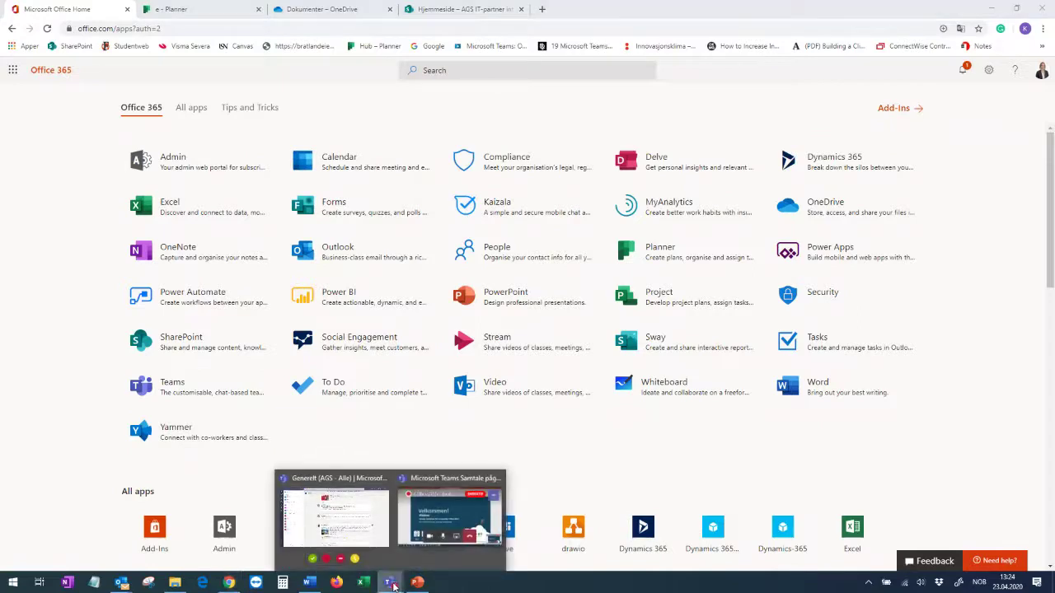
click(317, 540)
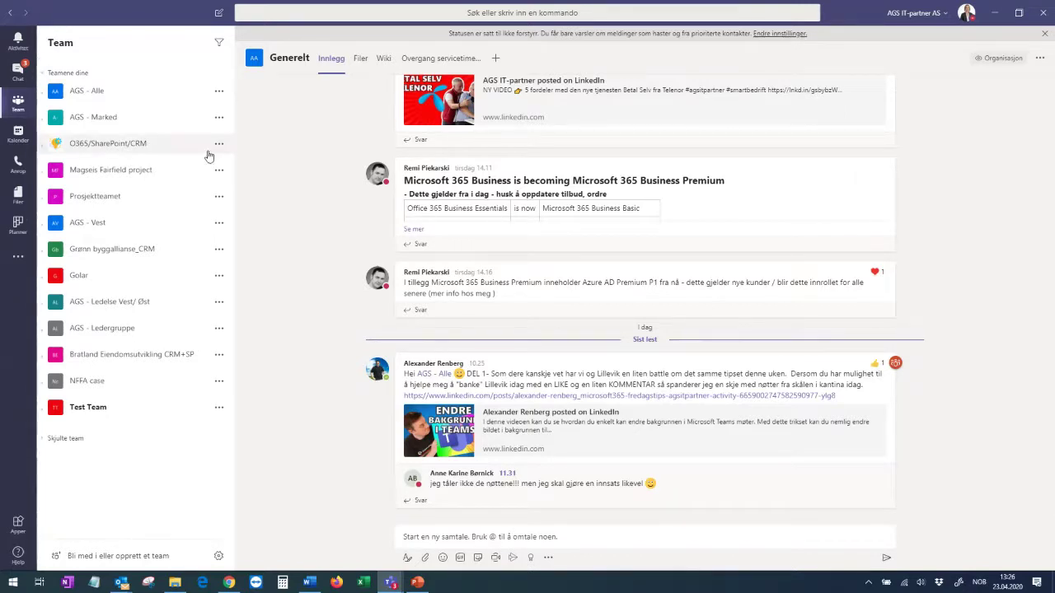
click(43, 120)
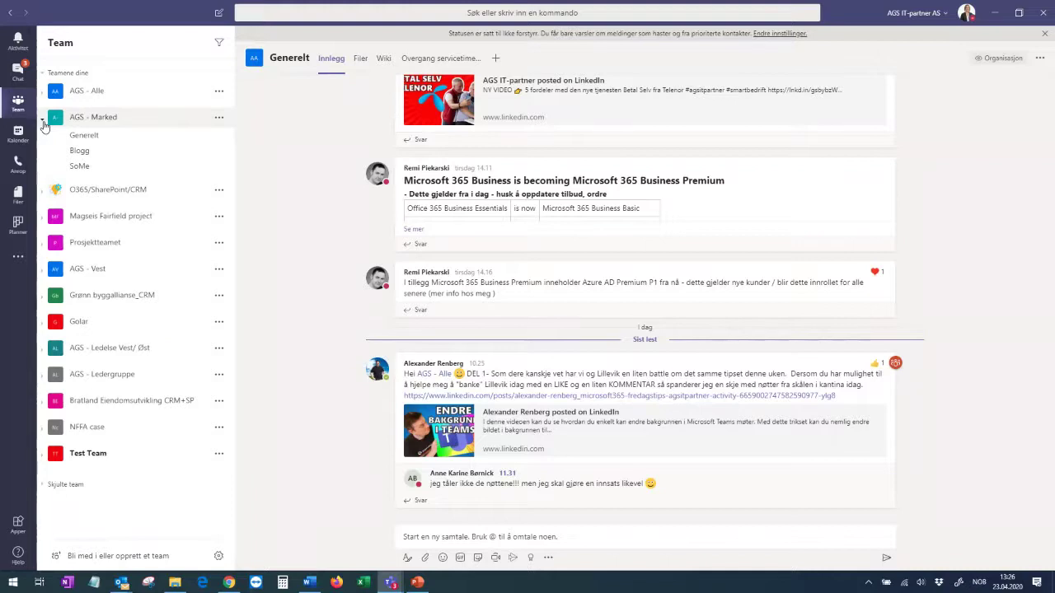
click(82, 139)
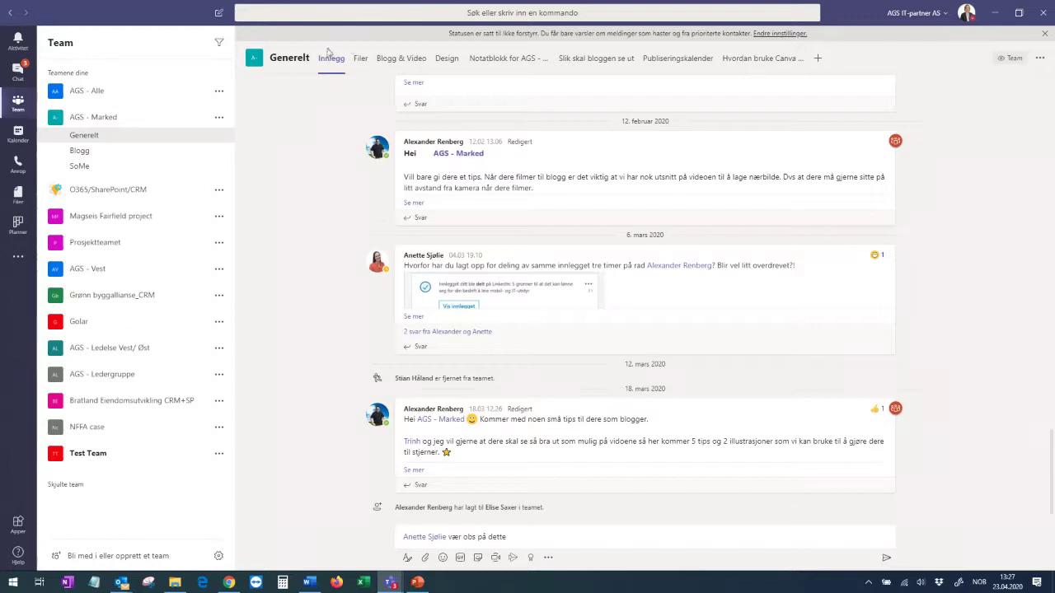
- View the AGS - Marked channel's files, Blogg & Video plan and Slik skal bloggen se ut document, and return to the posts
click(358, 64)
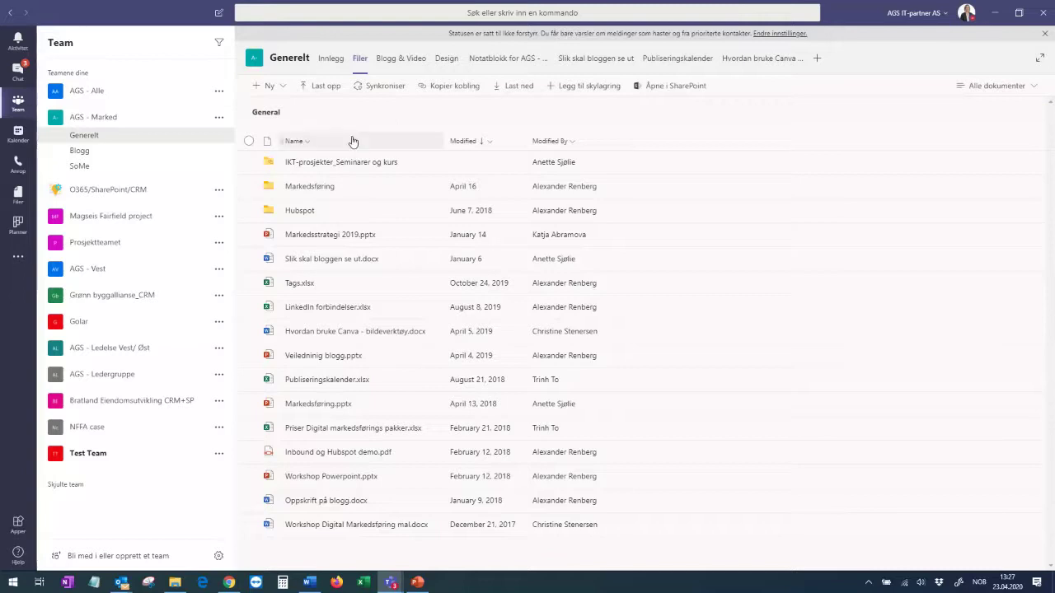
click(396, 59)
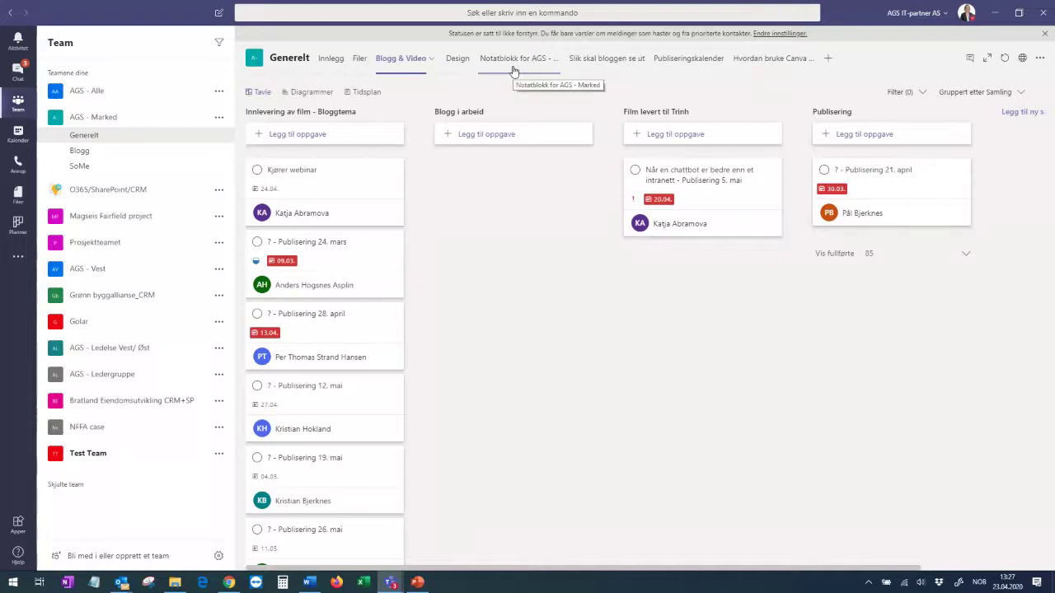
click(595, 59)
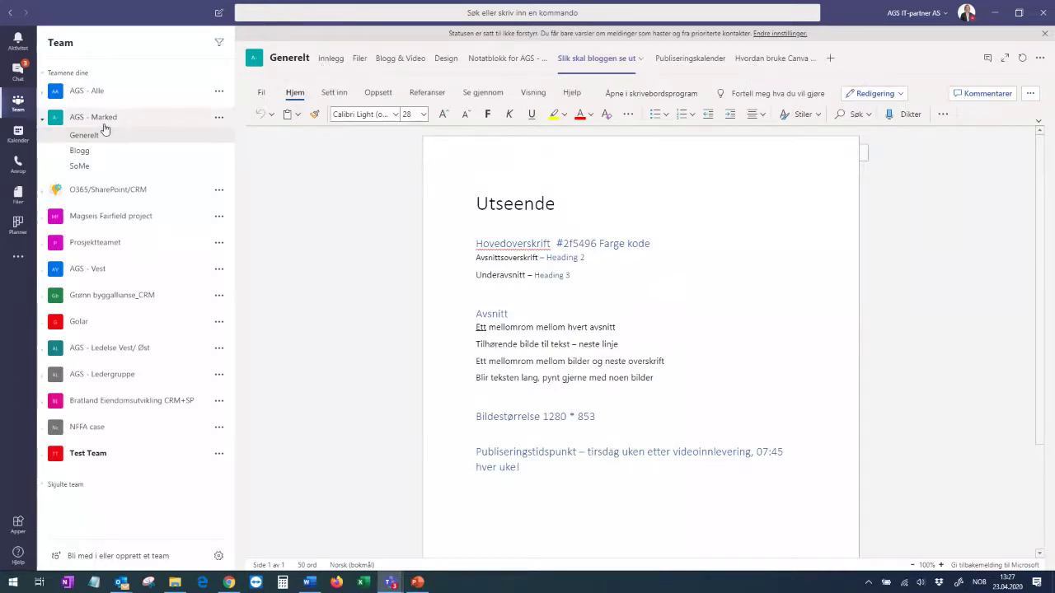
click(321, 62)
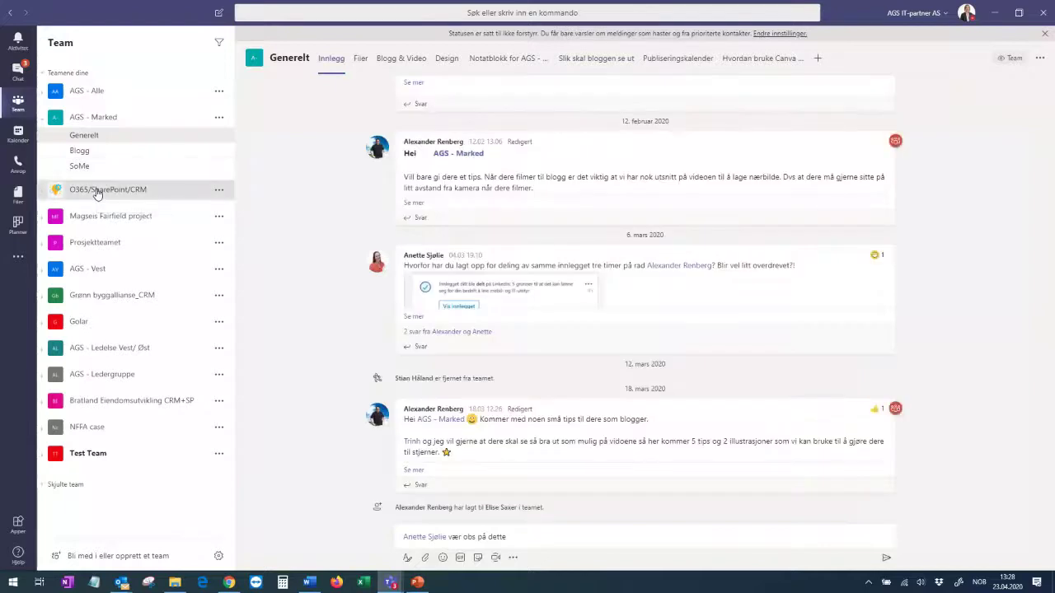
- Show the files in the Generelt channel of the O365/SharePoint/CRM team
click(96, 192)
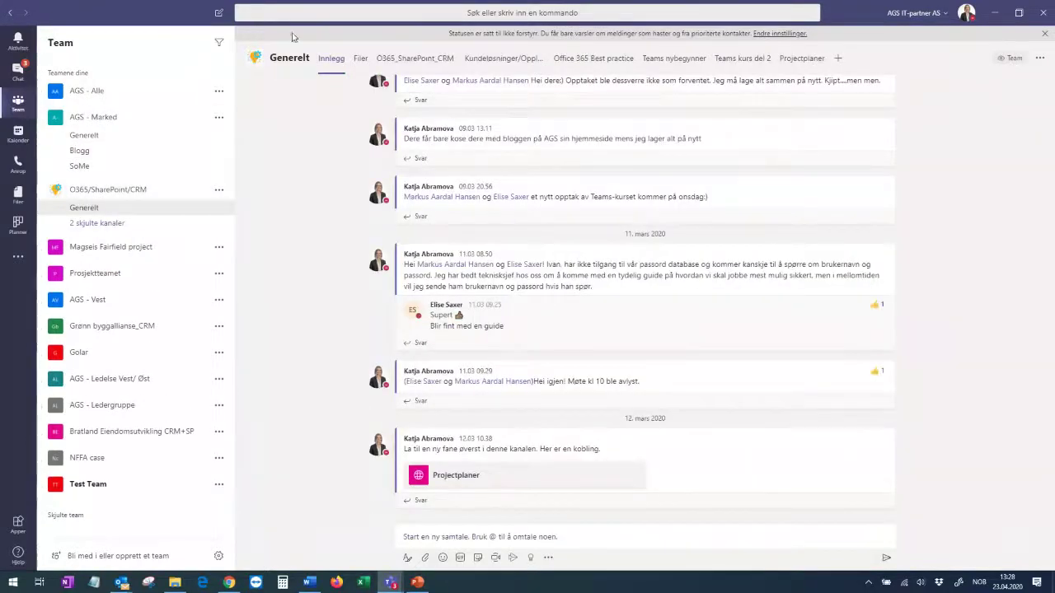
click(360, 59)
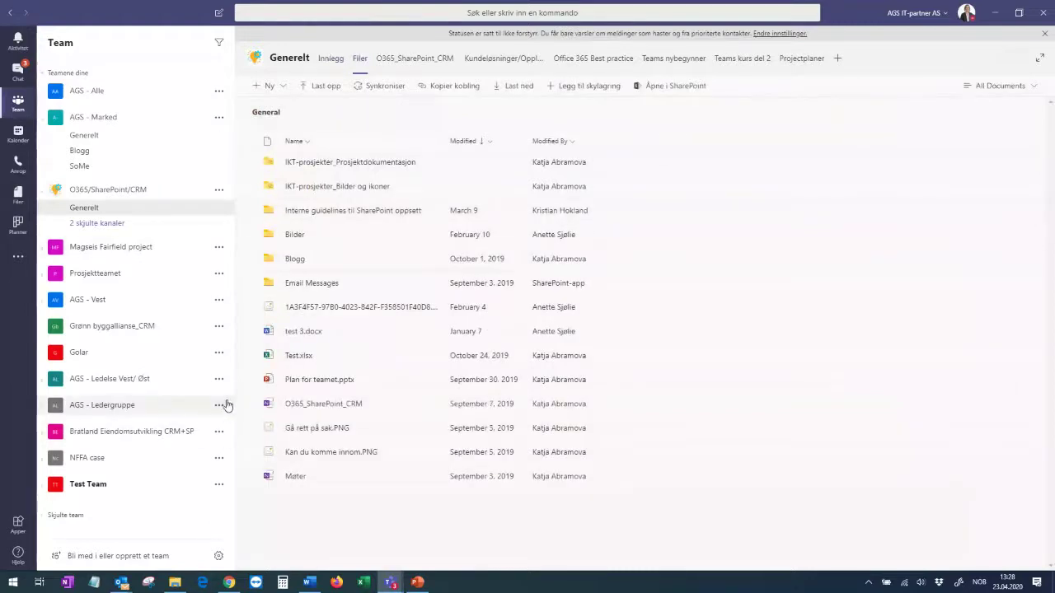
- View the Generelt channel's posts and its Office 365 Best practice page
click(332, 59)
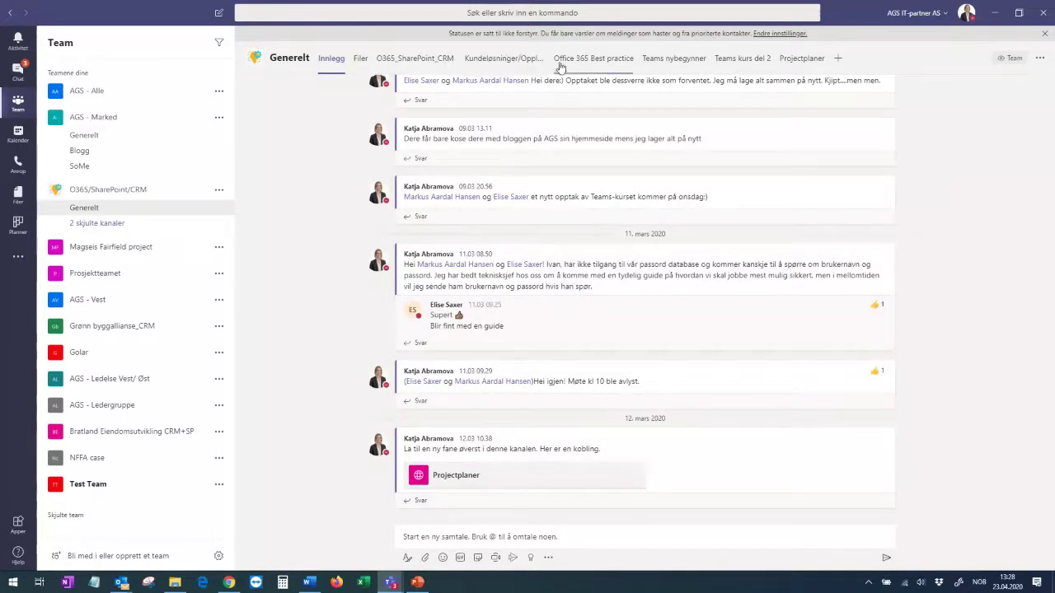
click(587, 66)
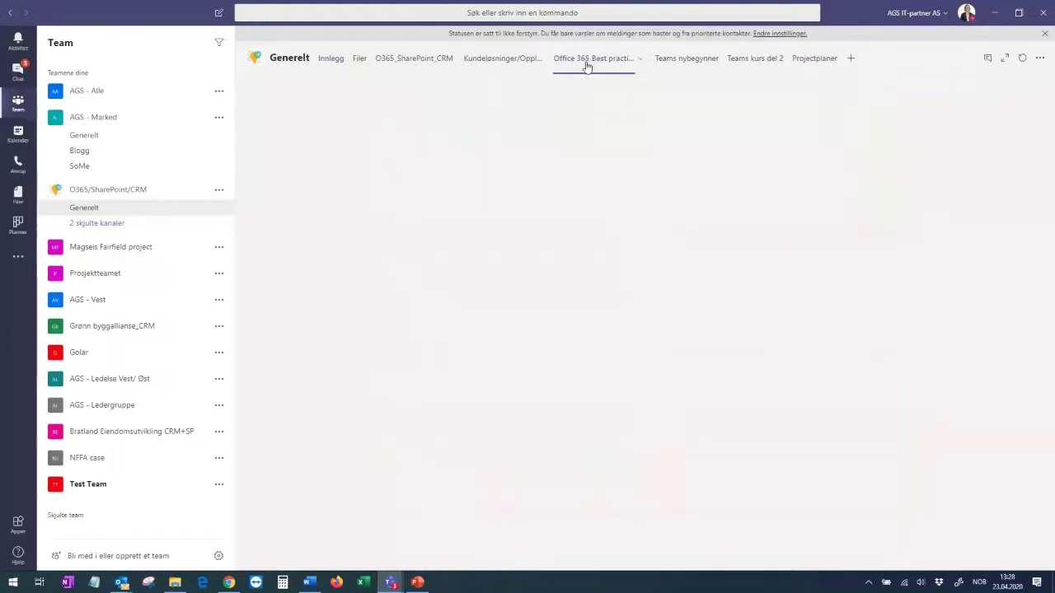
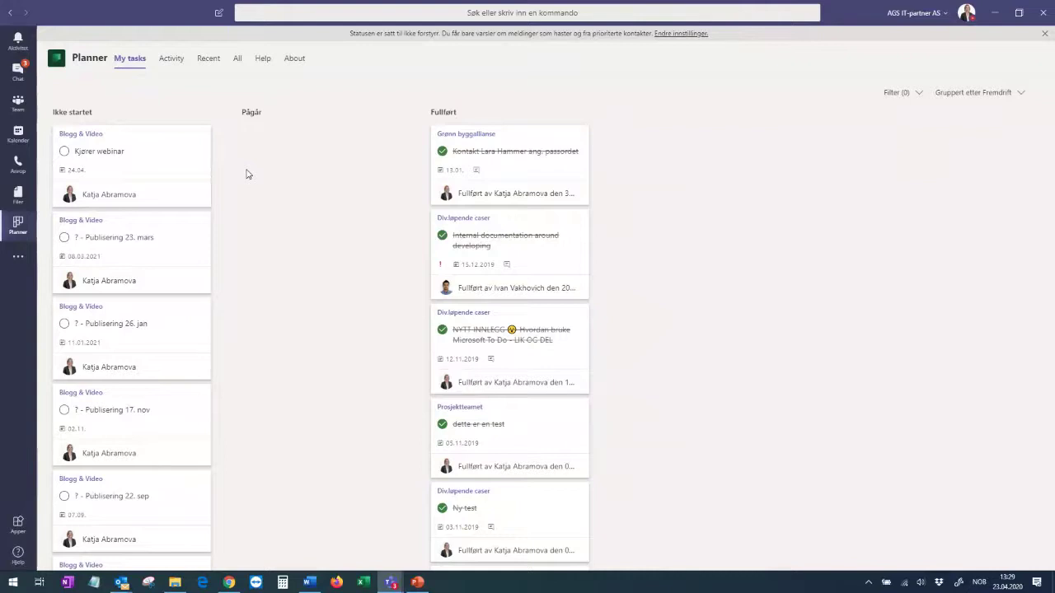
- View the calendar in Teams, then switch to Outlook and show the same week in its calendar
click(24, 140)
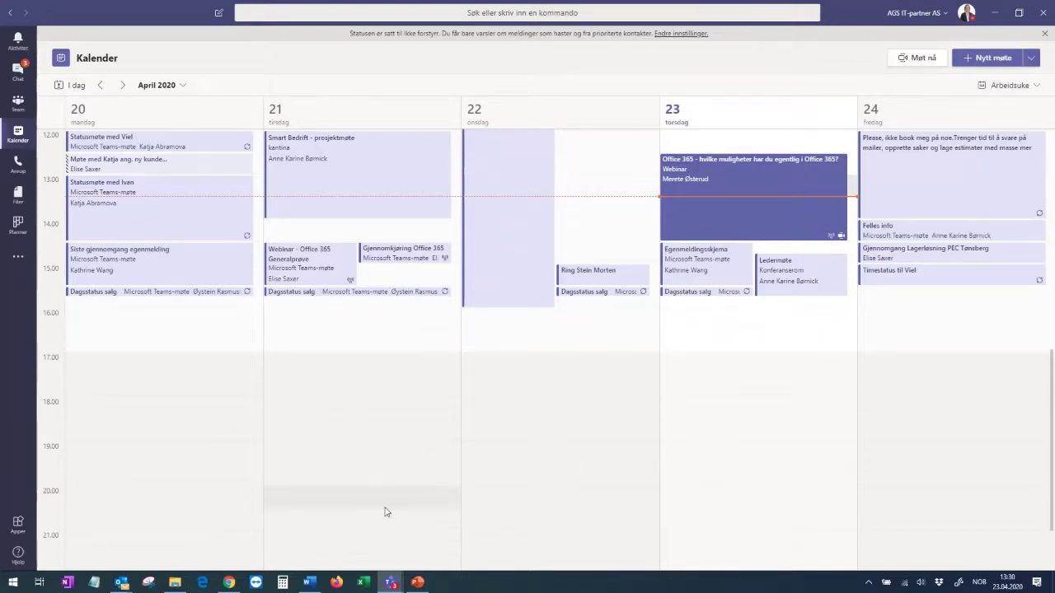
click(122, 585)
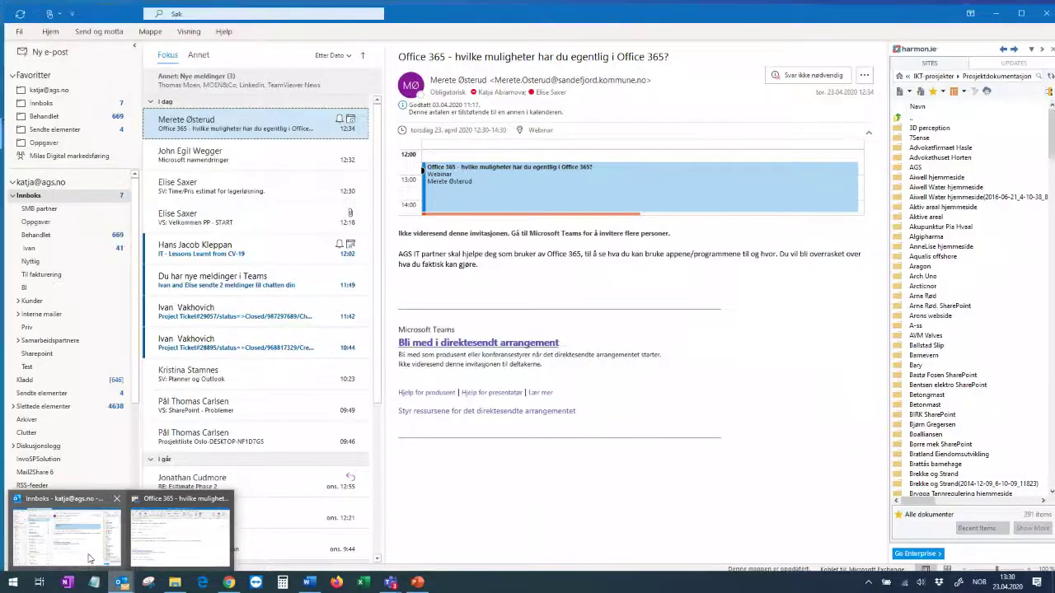
click(37, 551)
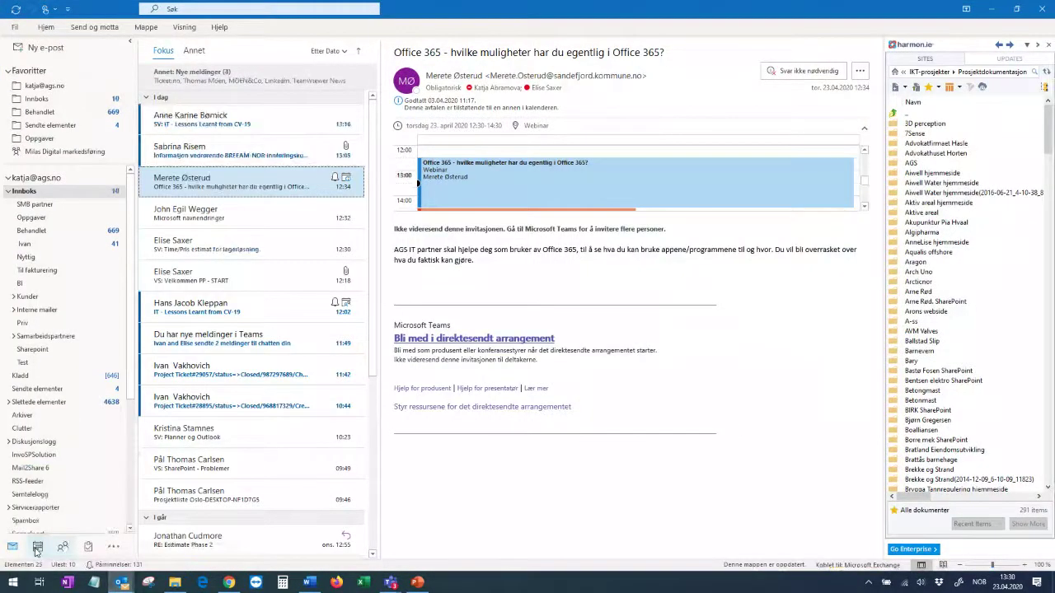
click(37, 548)
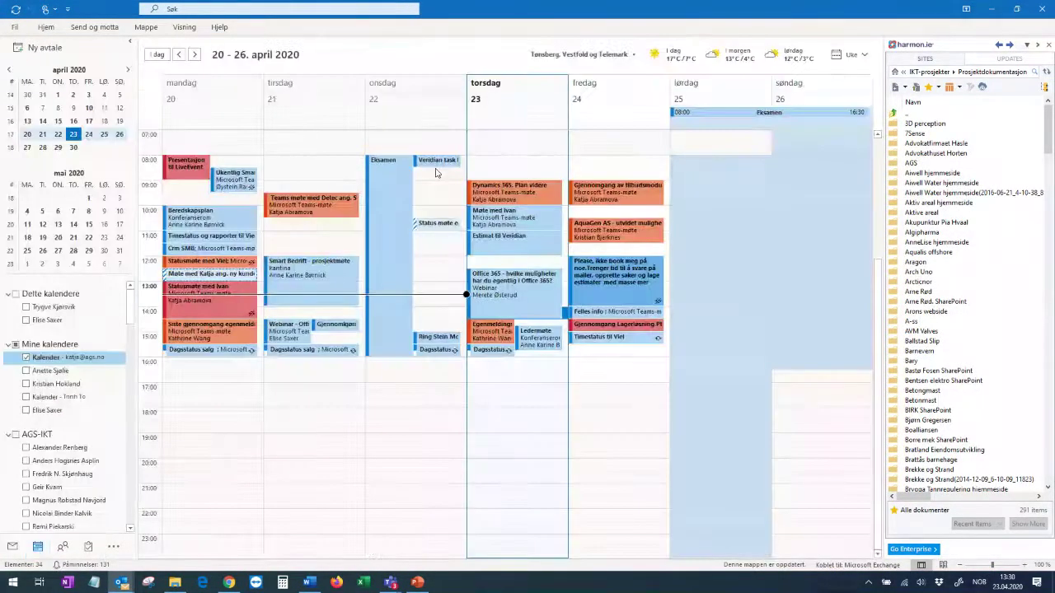
- Create a calendar appointment titled "webinar" for Friday 24.04.2020, 16:00 to 16:30, and make it a Teams meeting
double_click(579, 371)
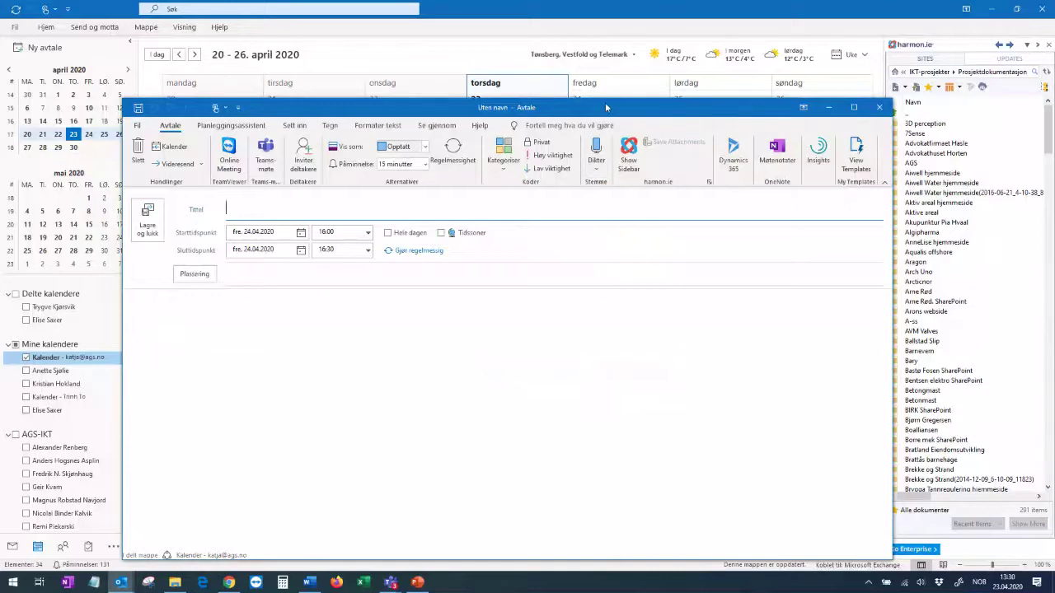
drag(604, 106, 522, 51)
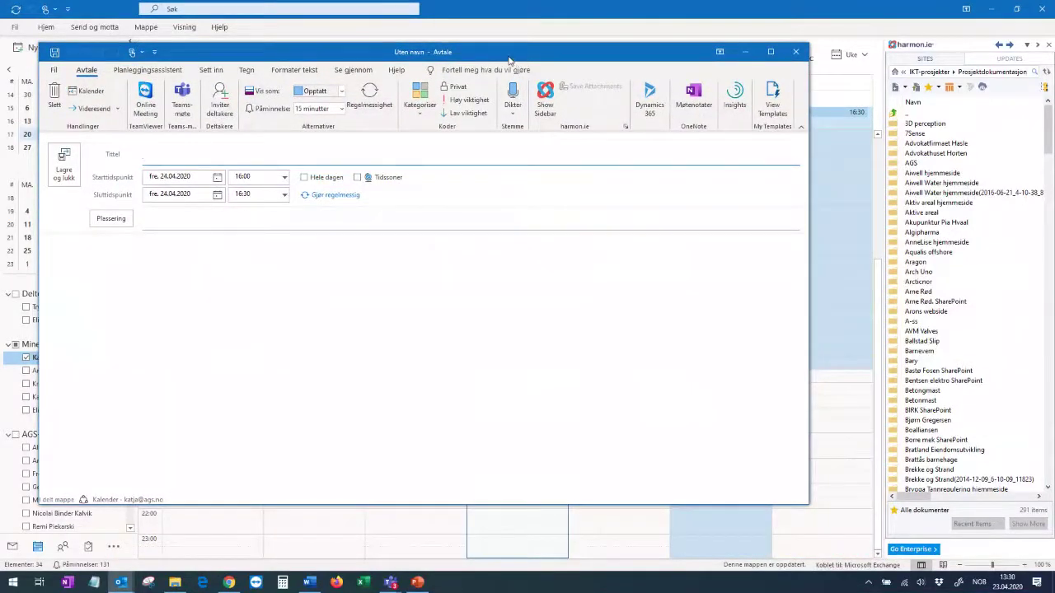
text(Webinar)
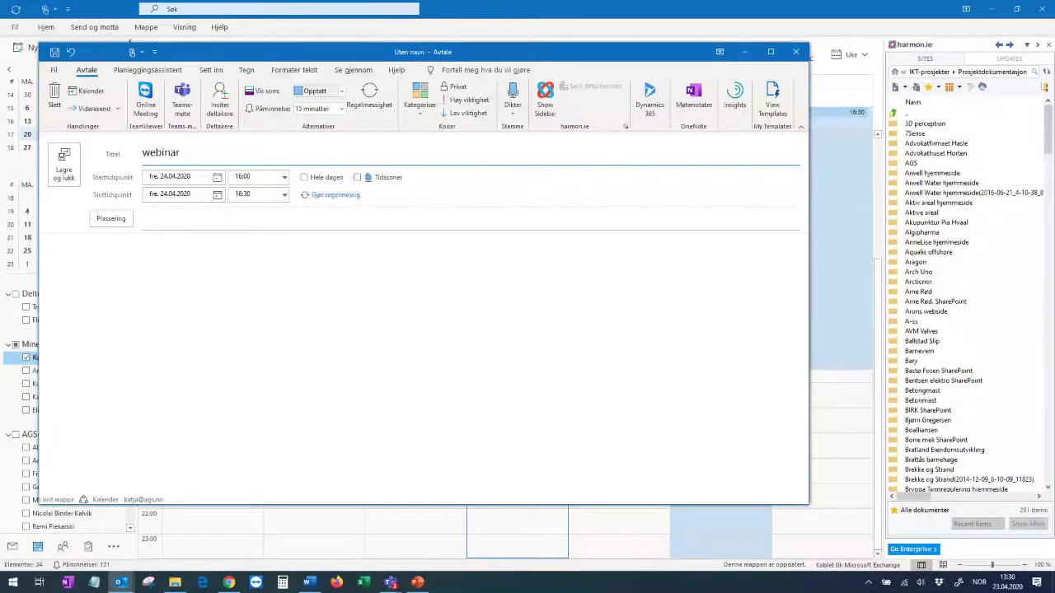
click(176, 107)
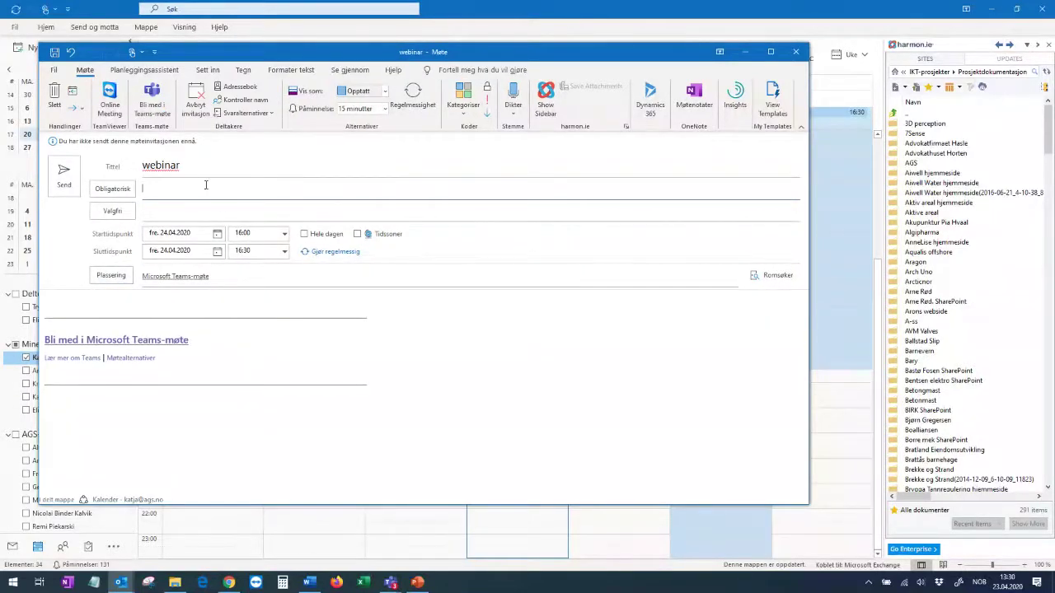
- Add the colleague as a required attendee of the webinar meeting and send the invitation
text(elise)
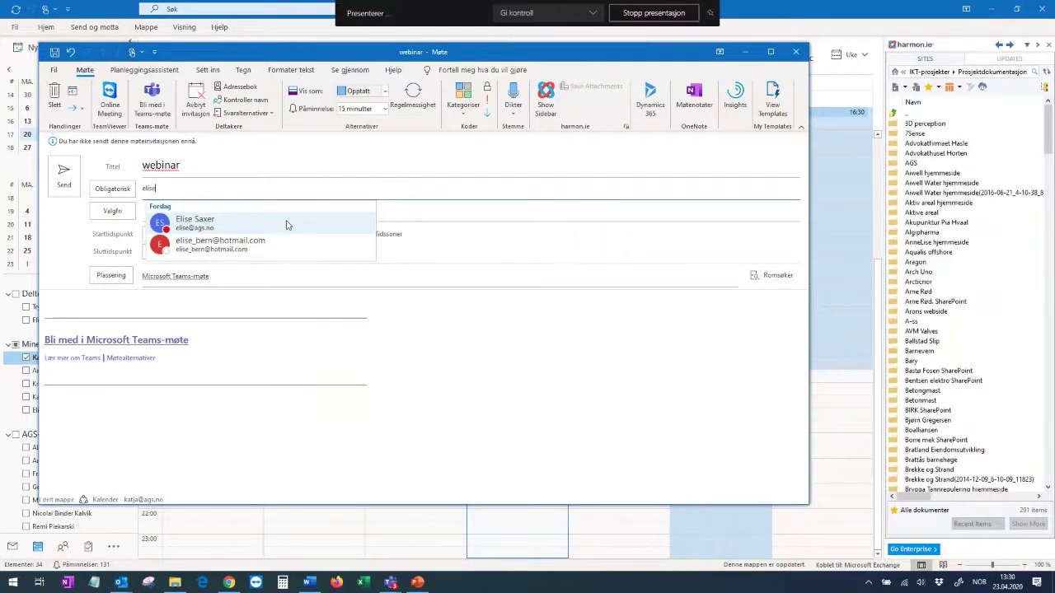
click(288, 224)
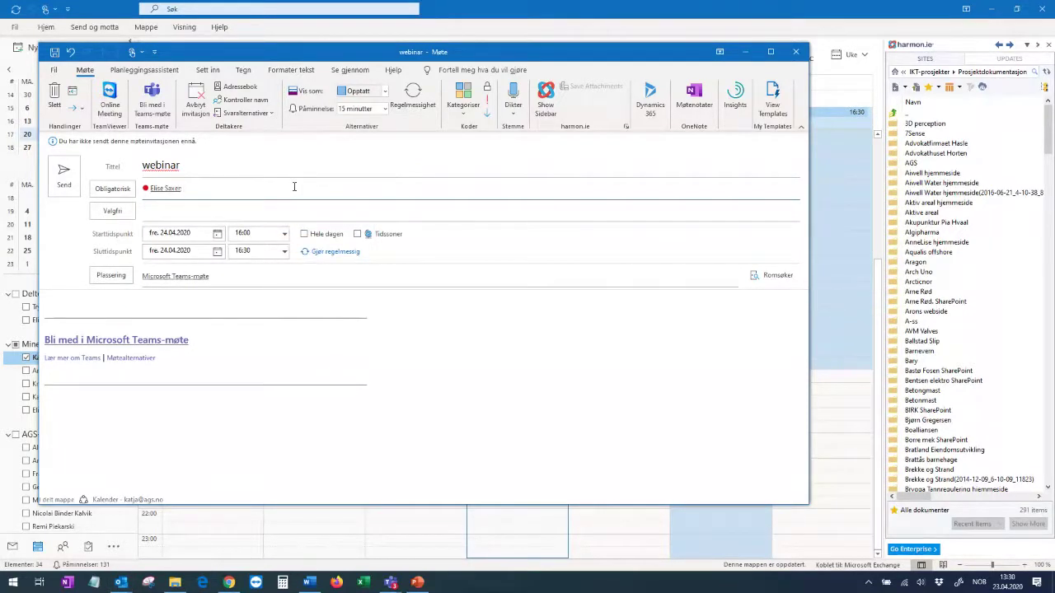
click(58, 173)
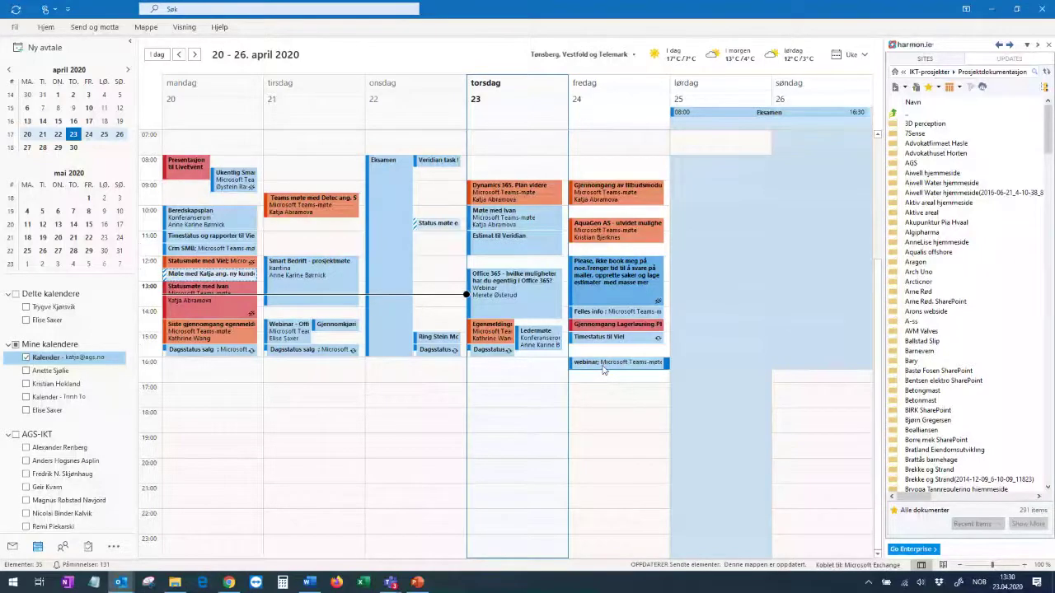
- Reopen the webinar meeting on Friday to view its Teams join link, and close it
click(602, 364)
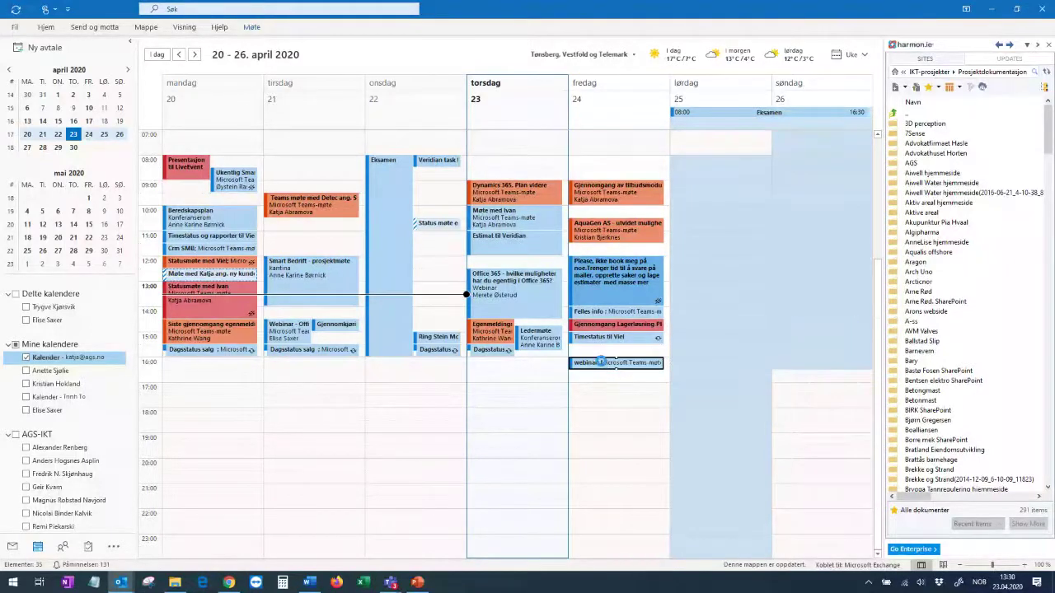
double_click(601, 364)
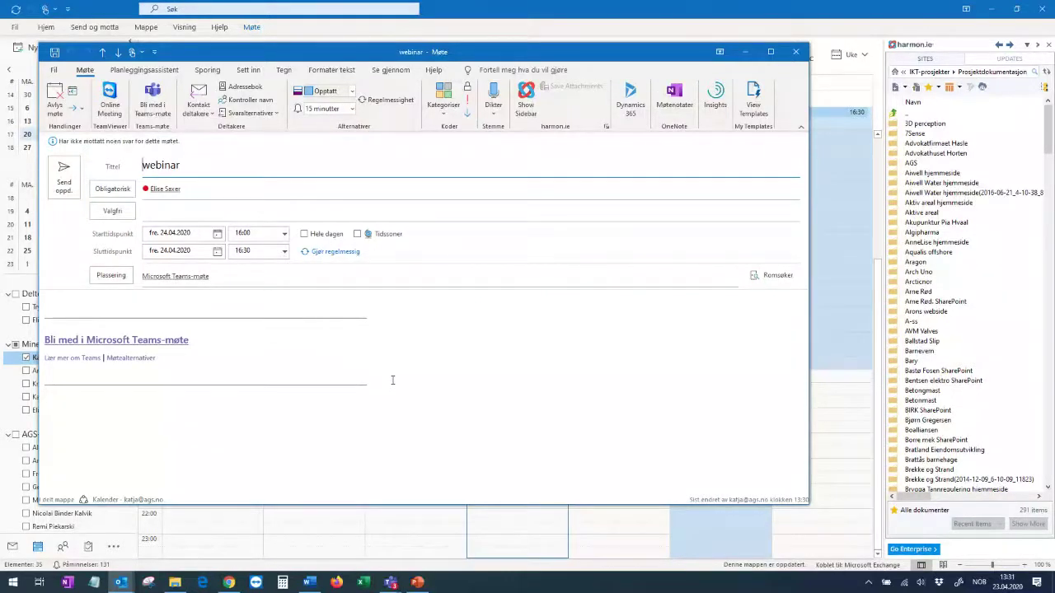
click(795, 55)
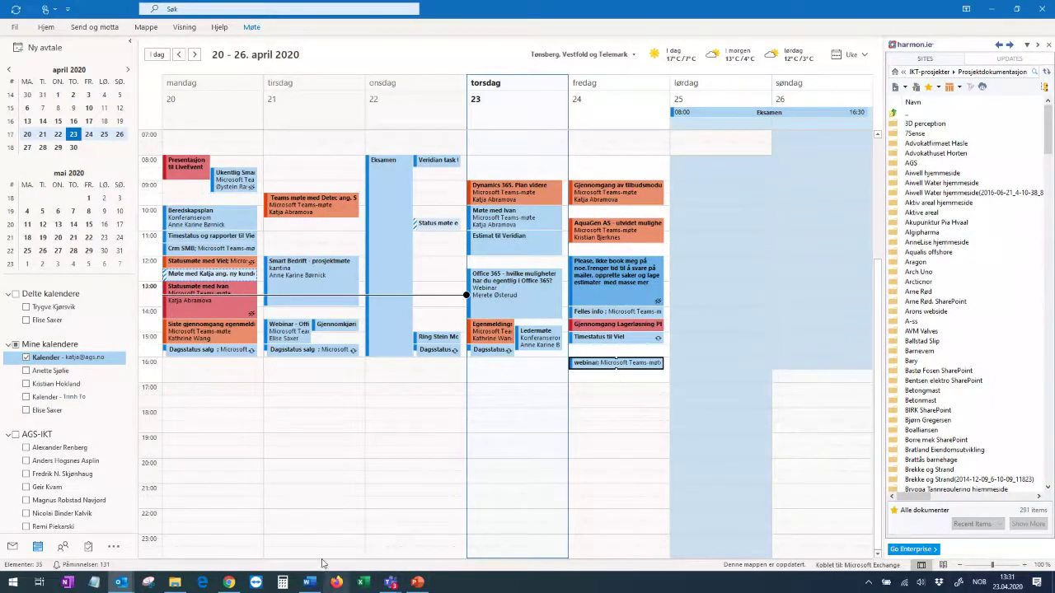
- Switch to the Office 365 app overview in Chrome and open Power Automate
mouse_move(125, 582)
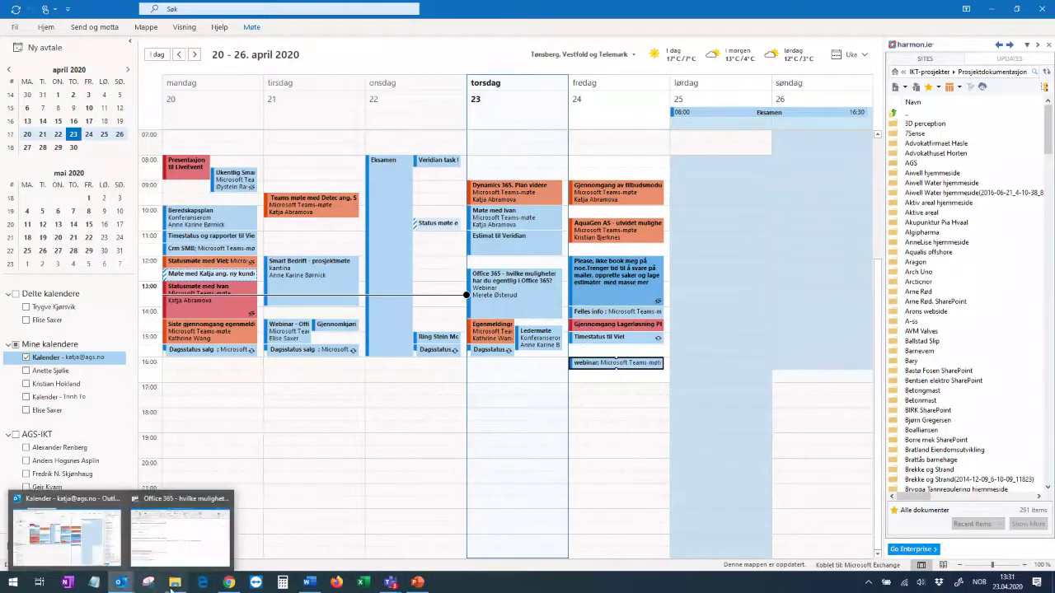
mouse_move(229, 582)
click(223, 549)
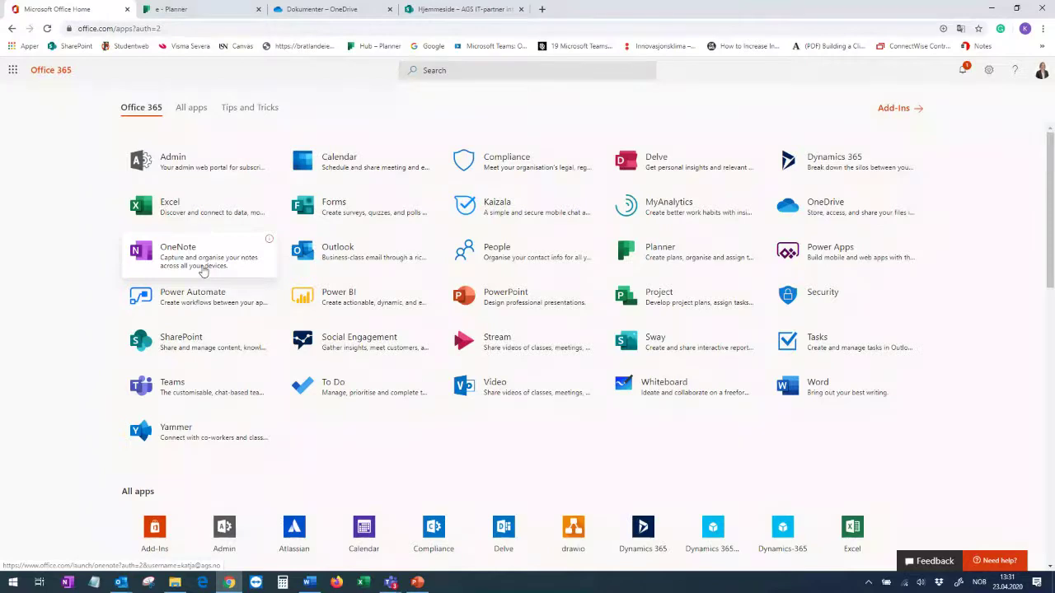
click(211, 303)
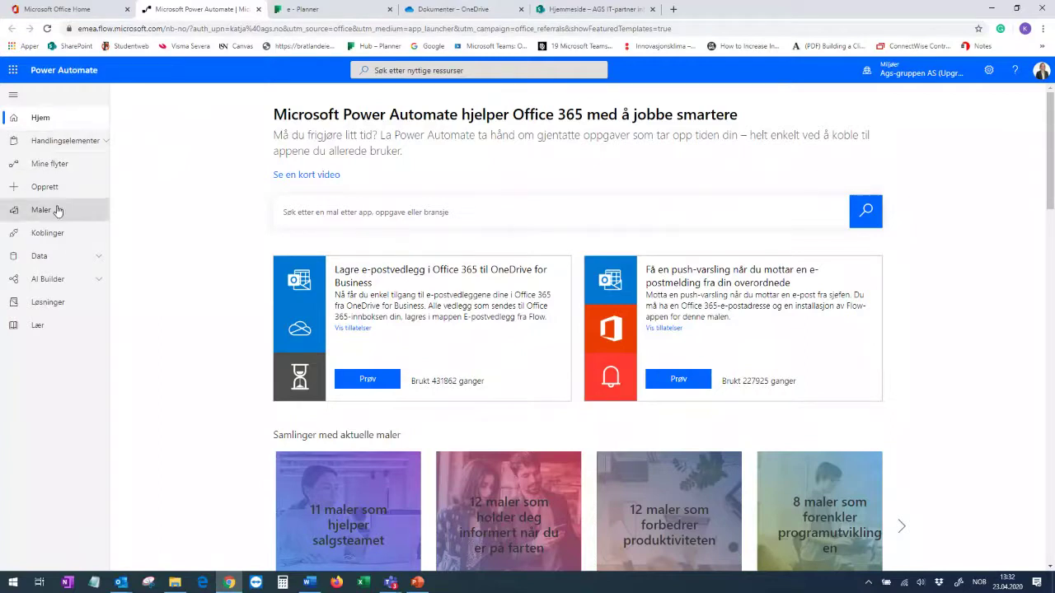
- Search the flow templates for "planner" and open the template "Create an event in Outlook on new Planner tasks" in the flow designer
click(23, 213)
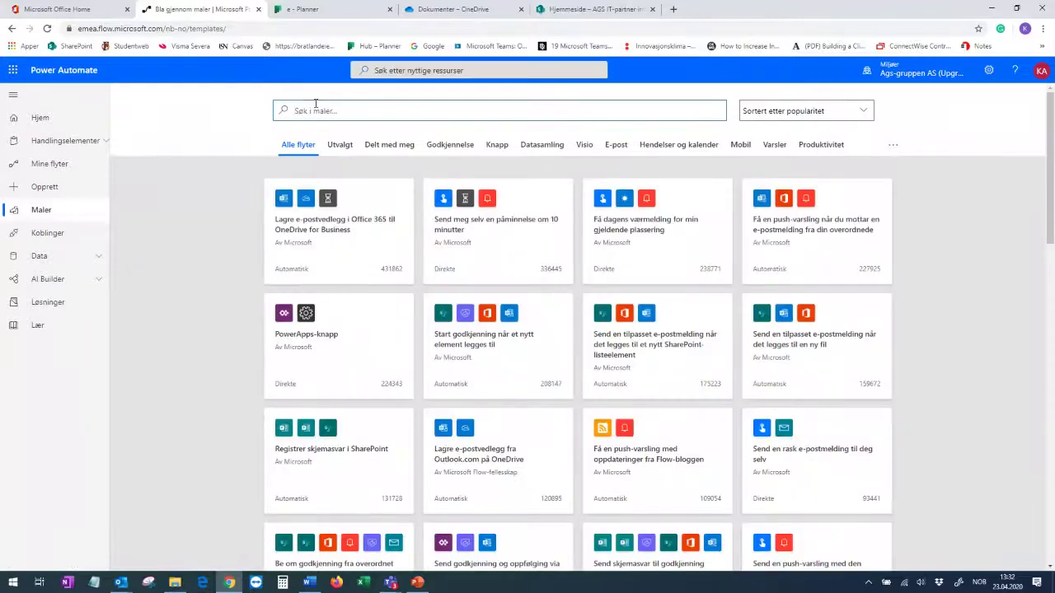
click(316, 105)
text(planner)
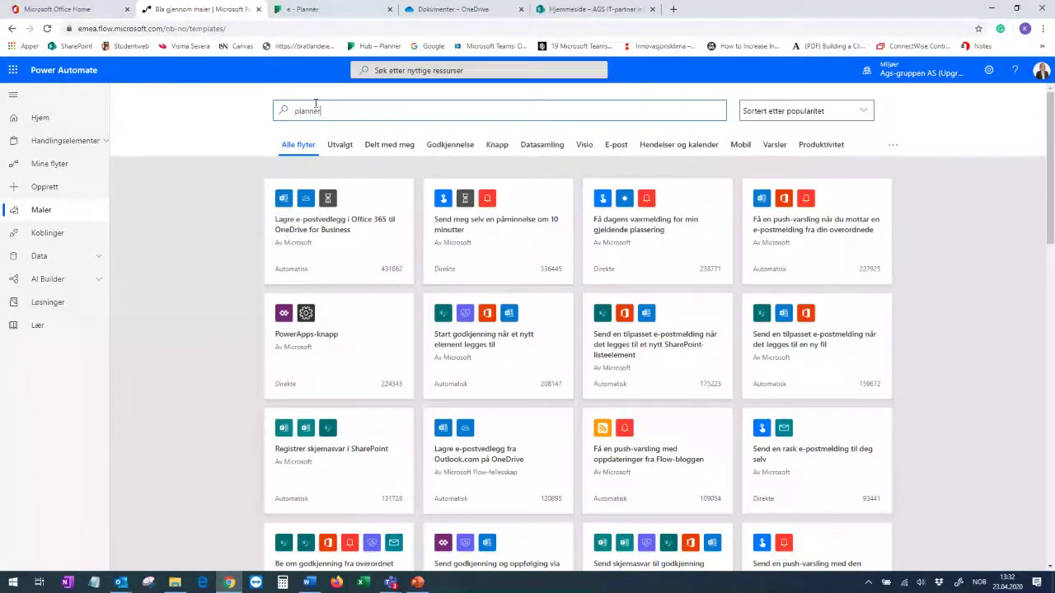
key(Return)
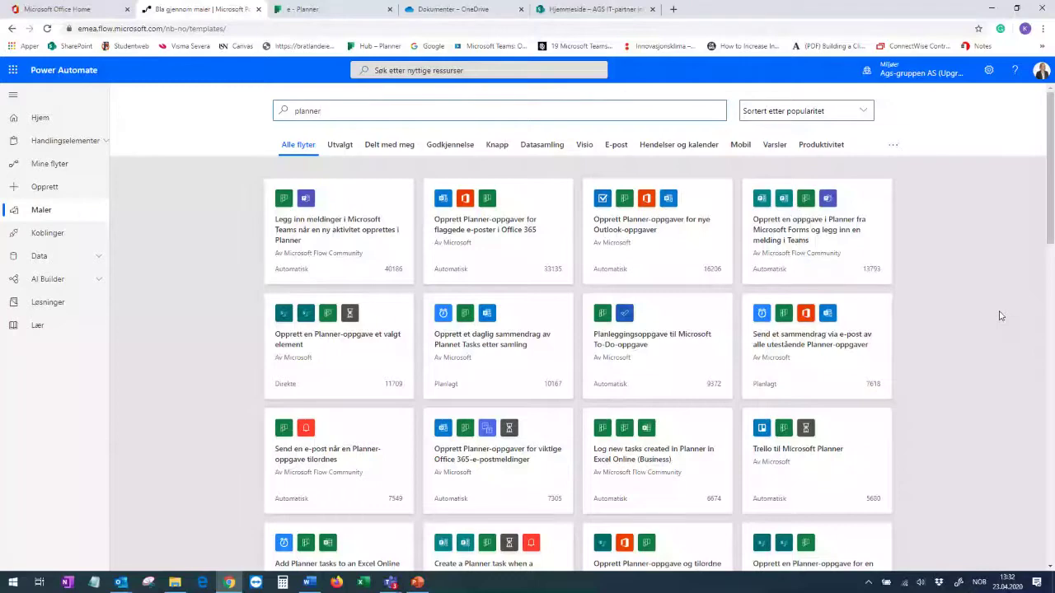
scroll(936, 257, down, 5)
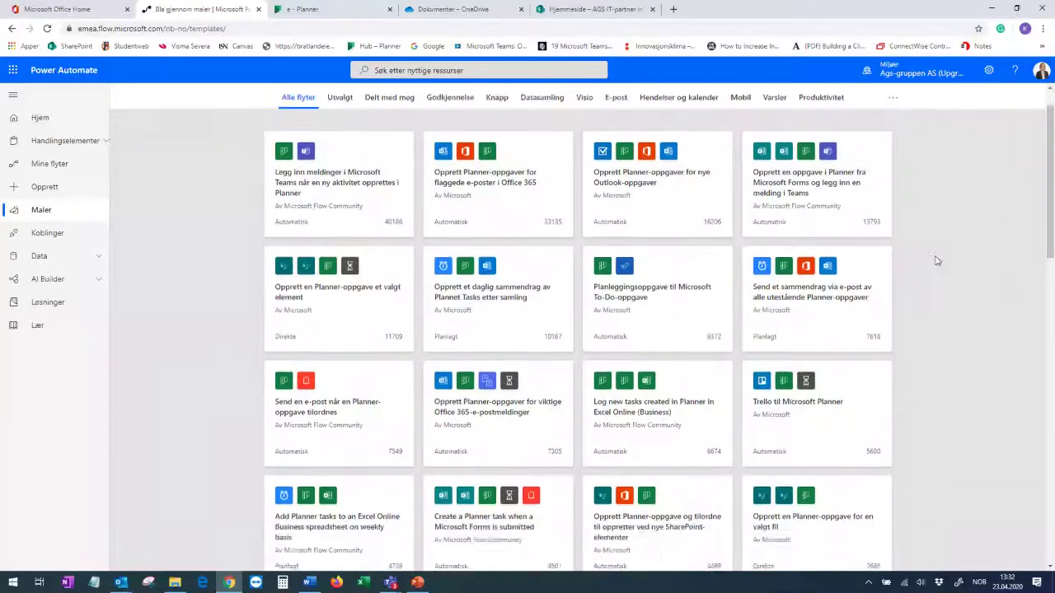
scroll(933, 257, down, 4)
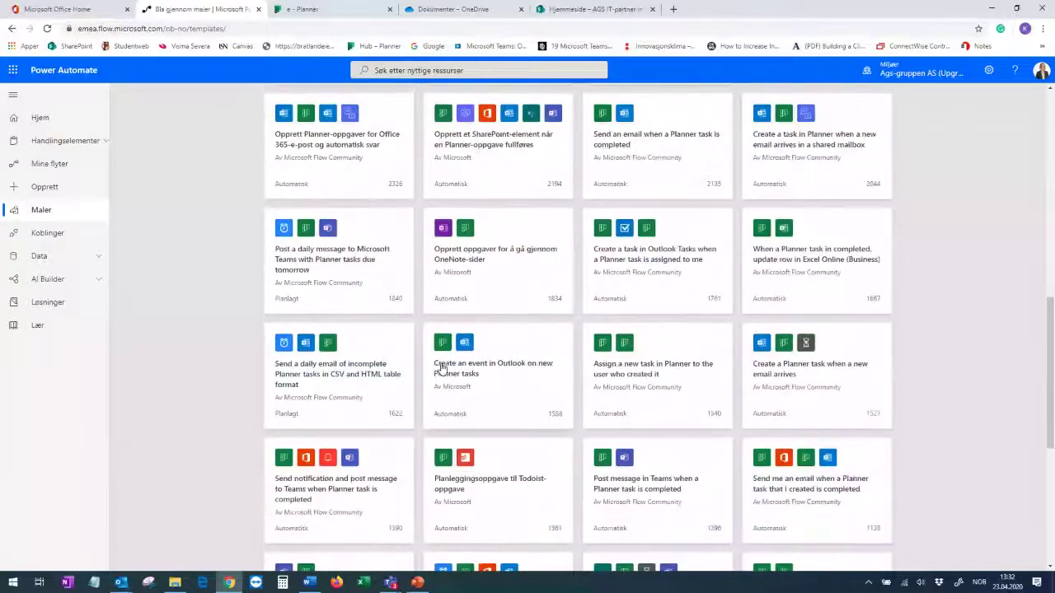
click(492, 370)
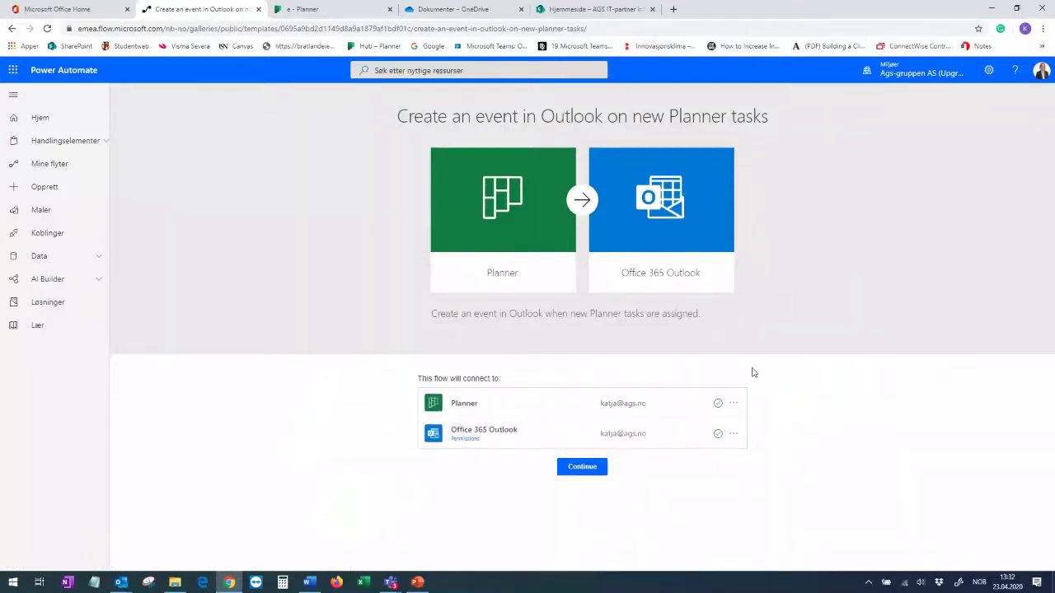
click(604, 468)
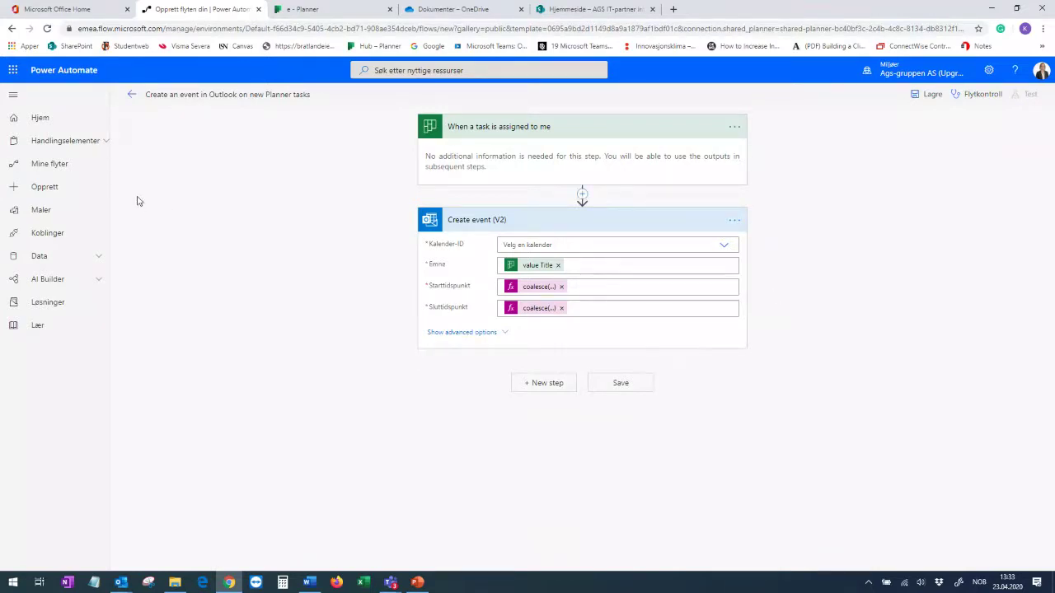
- Leave the unsaved flow, search the flow templates for "teams", and browse the matching templates
click(74, 209)
click(571, 90)
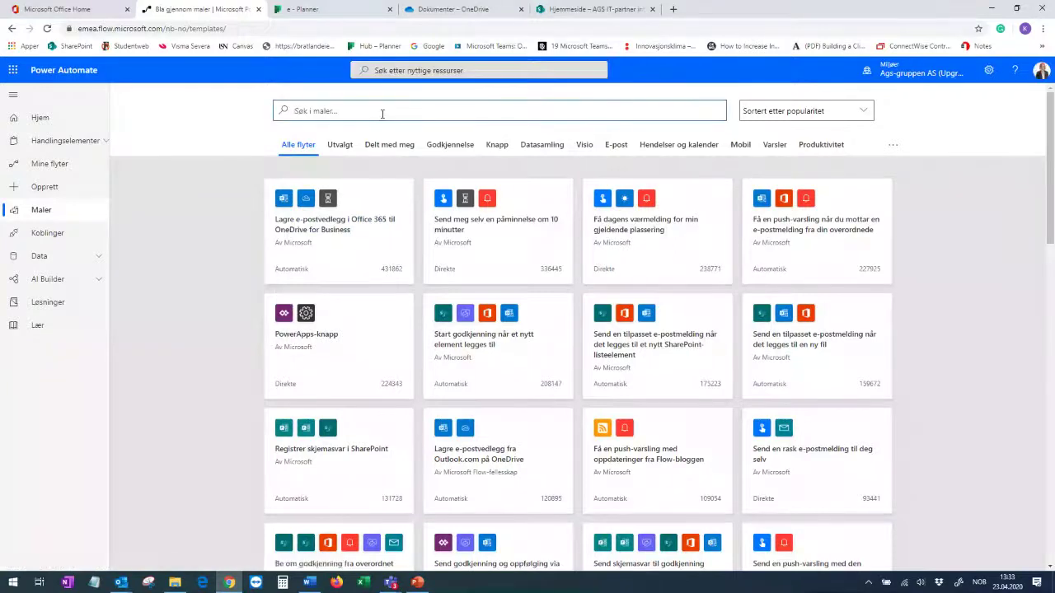
text(teams)
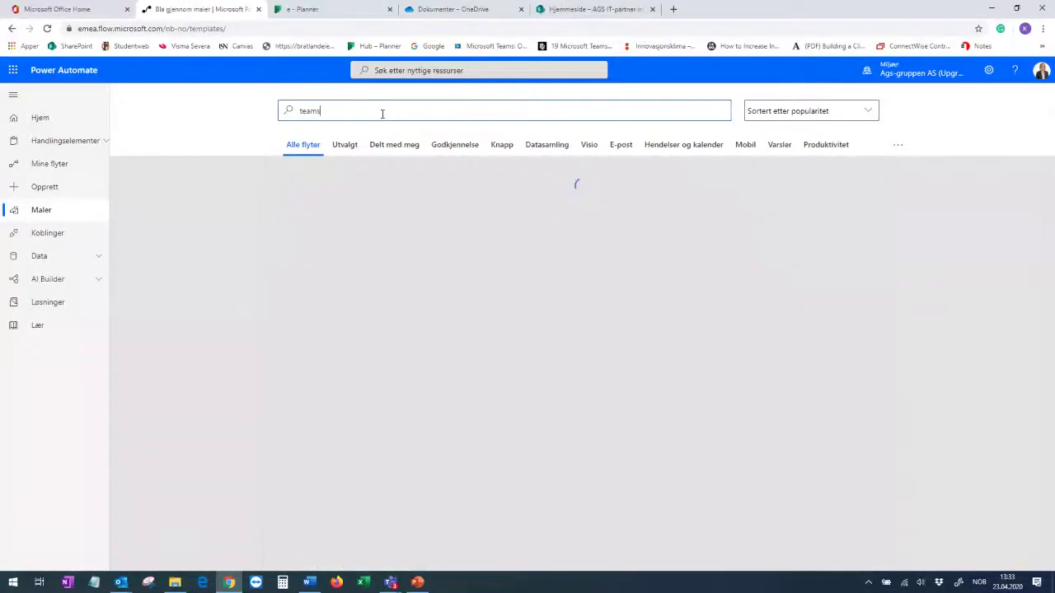
scroll(918, 213, down, 2)
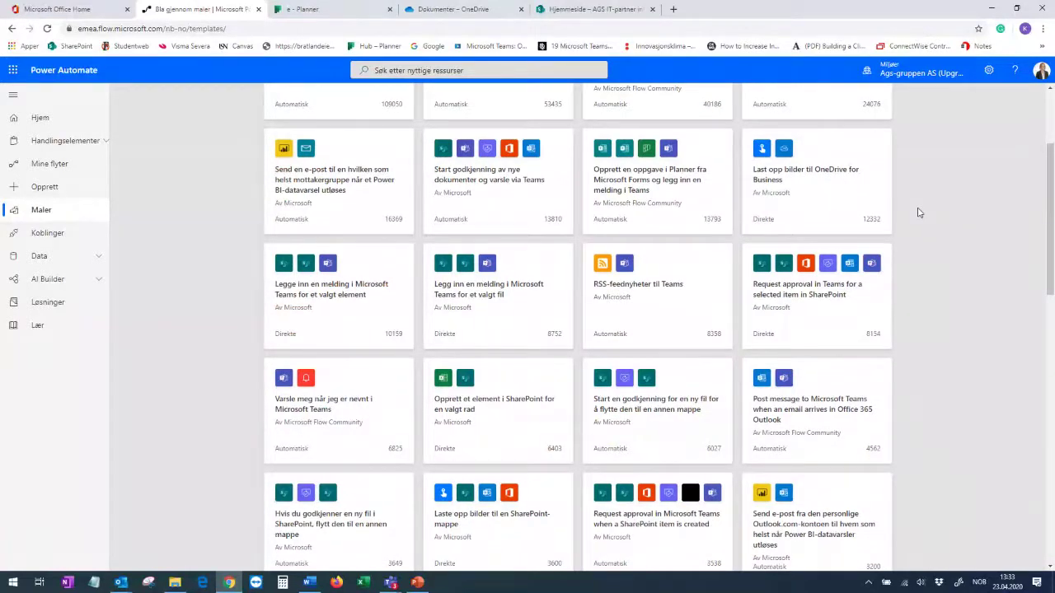
scroll(895, 252, down, 5)
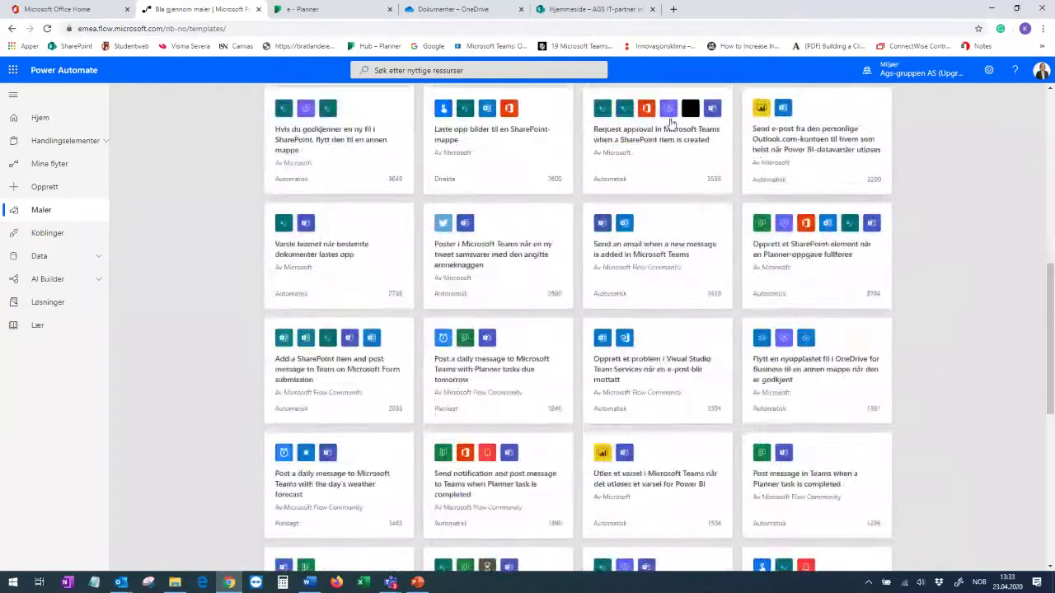
scroll(1025, 370, down, 3)
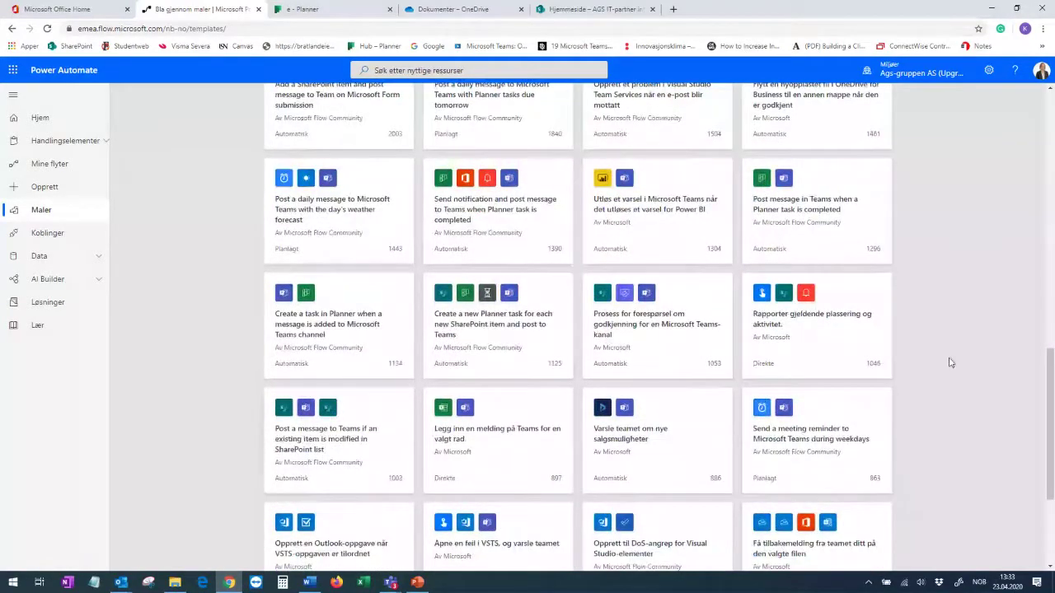
scroll(949, 360, up, 1)
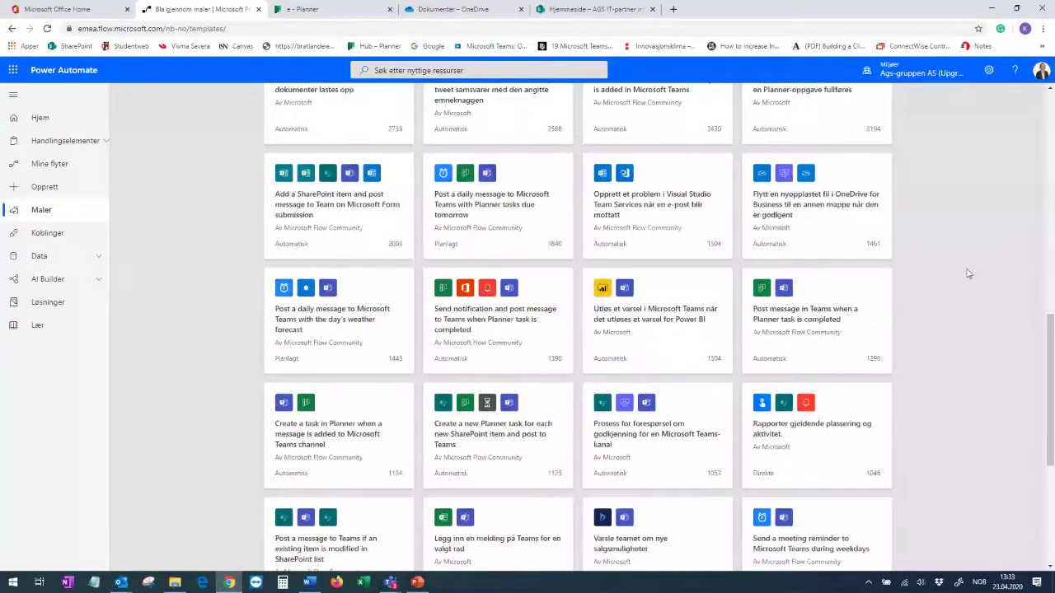
scroll(931, 363, up, 10)
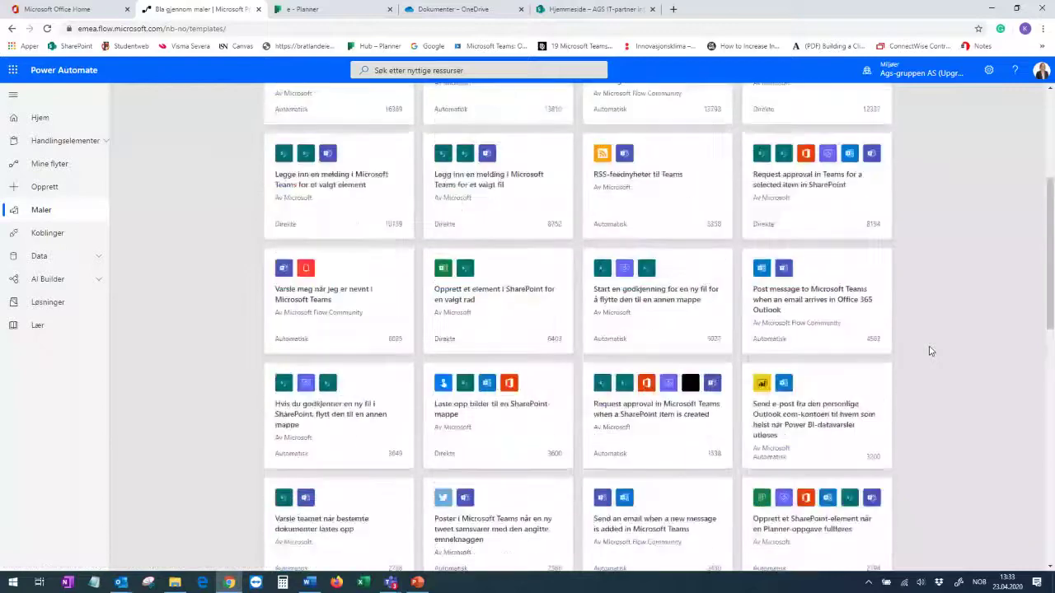
scroll(936, 388, up, 1)
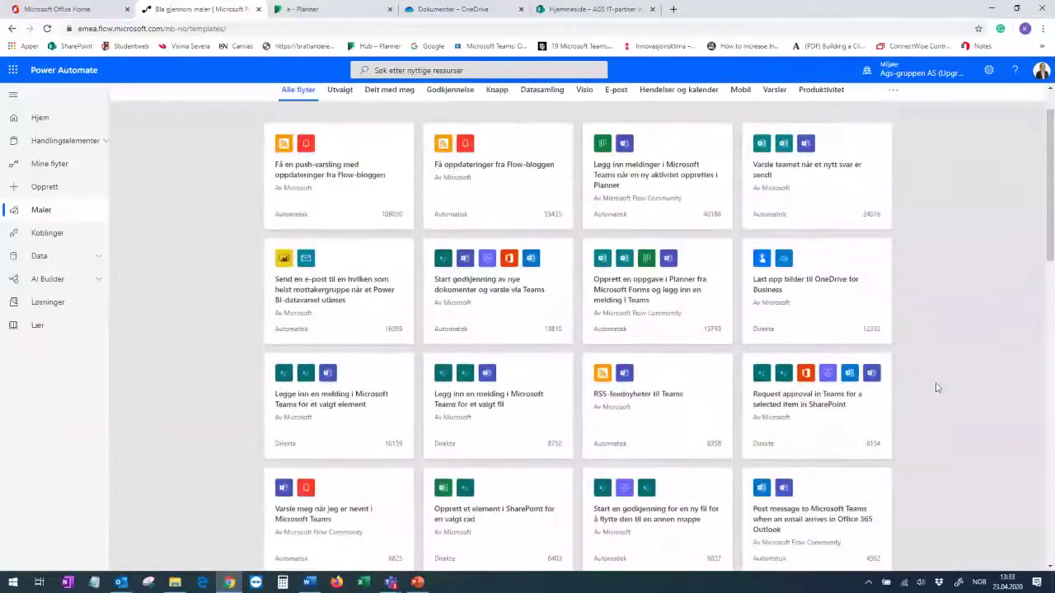
- Return to the Office 365 app overview in the browser, and switch to the live event meeting window in Teams
click(54, 11)
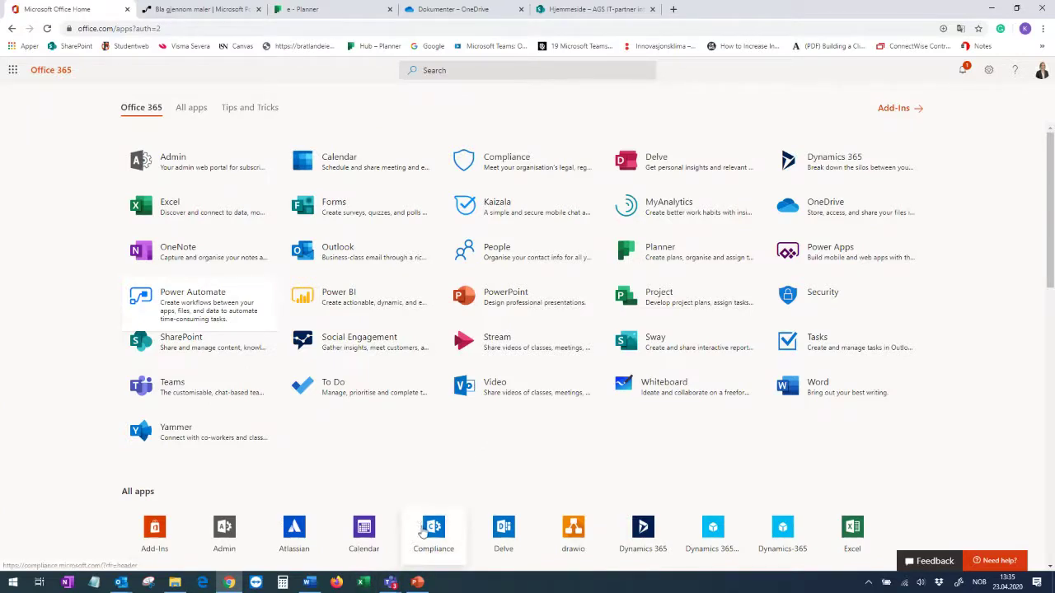
click(989, 10)
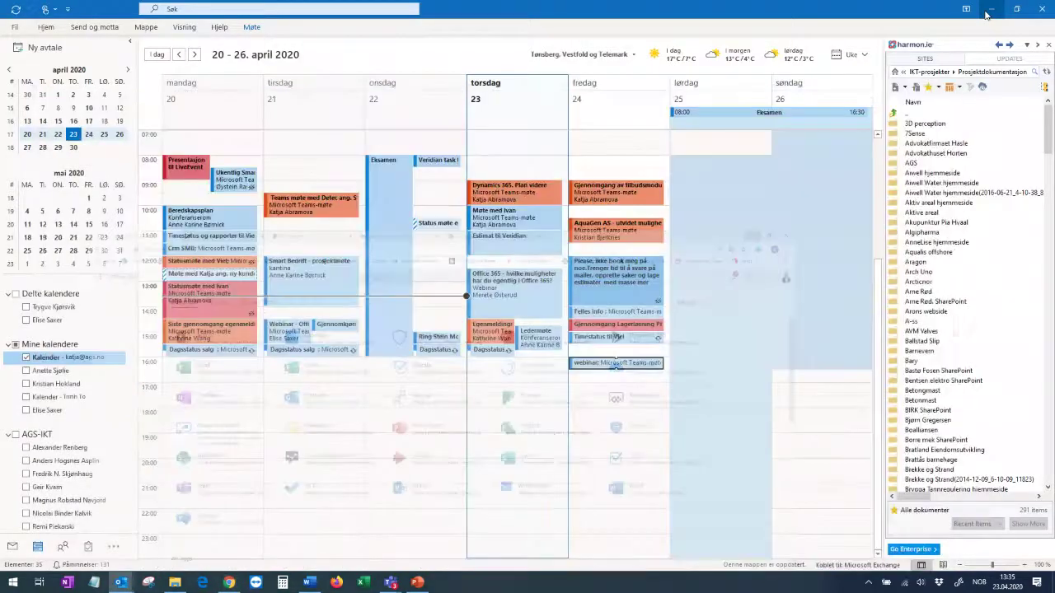
click(414, 518)
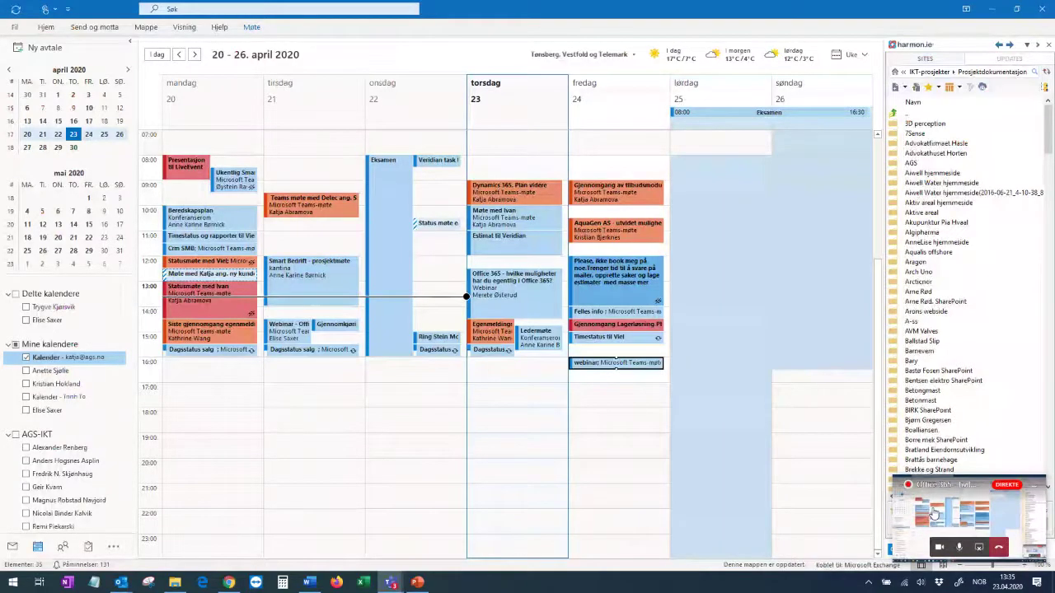
click(934, 514)
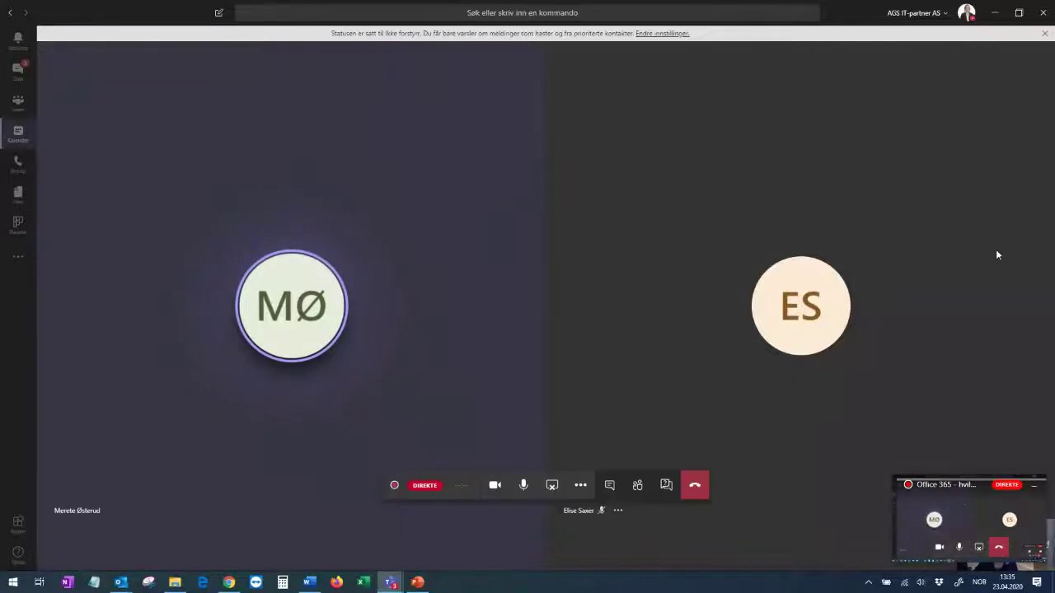
- Open the live event's questions and answers and review the new, unpublished audience questions
click(667, 486)
click(666, 486)
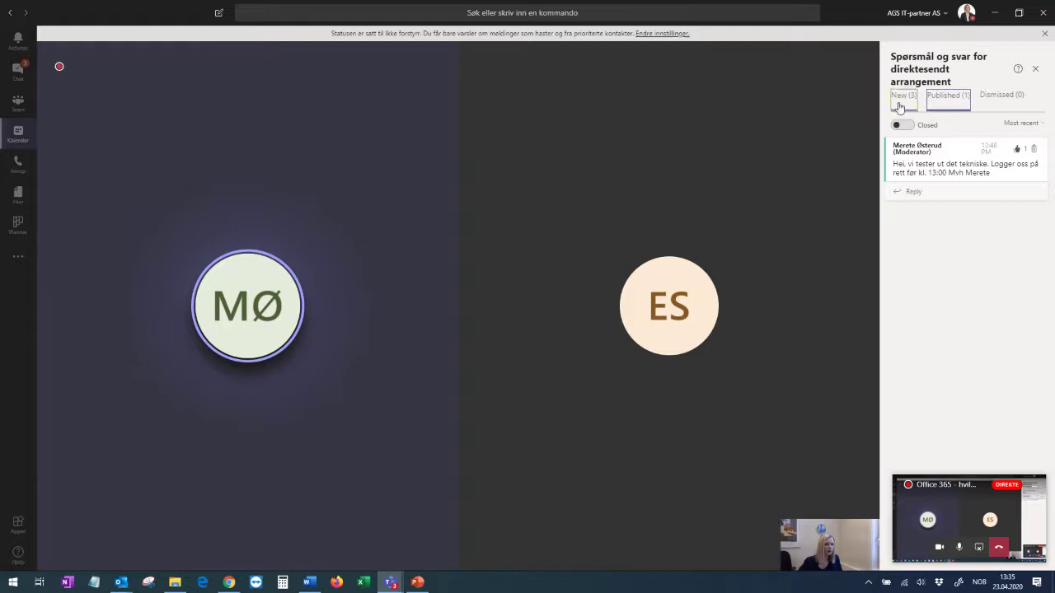
click(899, 107)
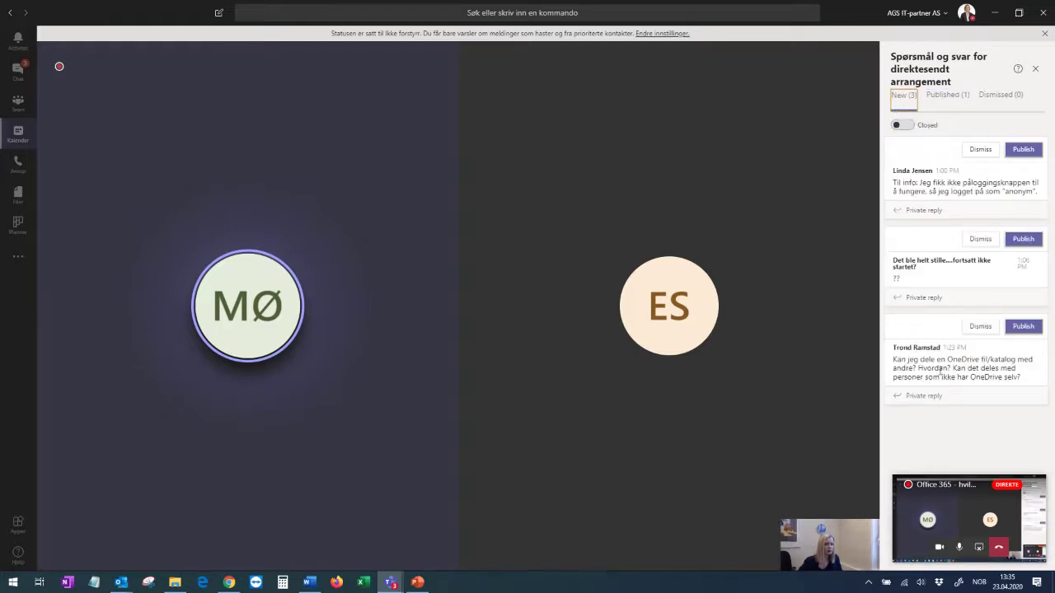
mouse_move(865, 375)
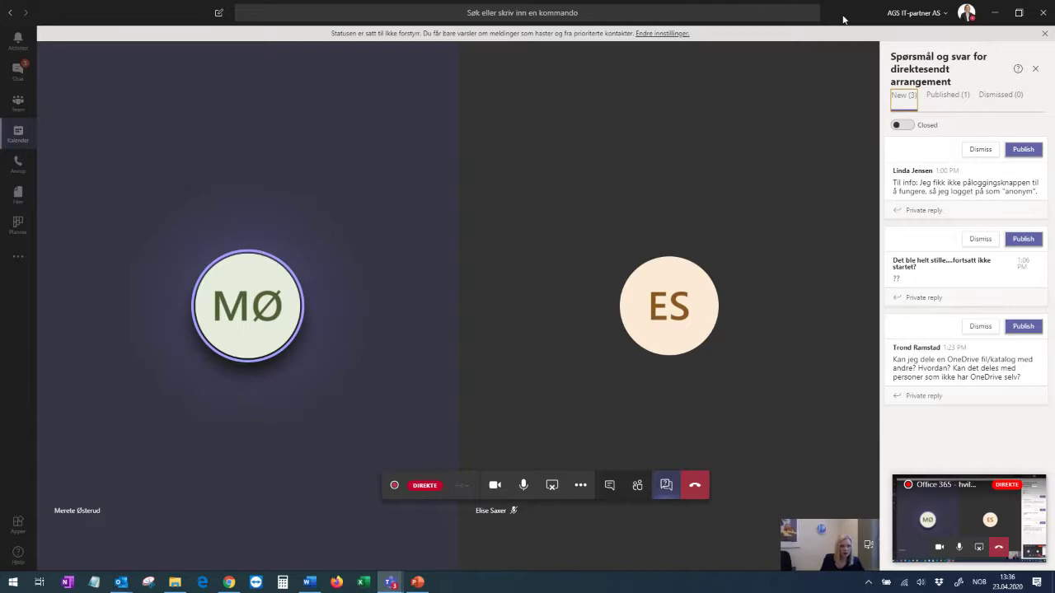
- Switch to the Office 365 app overview in Chrome and open OneDrive
key(alt+Tab)
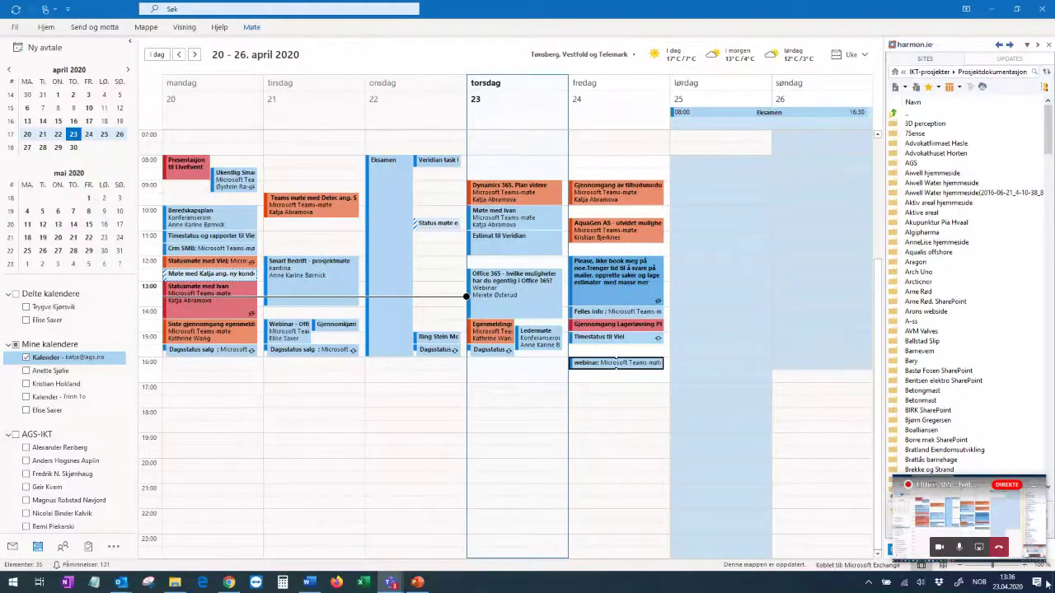
mouse_move(234, 587)
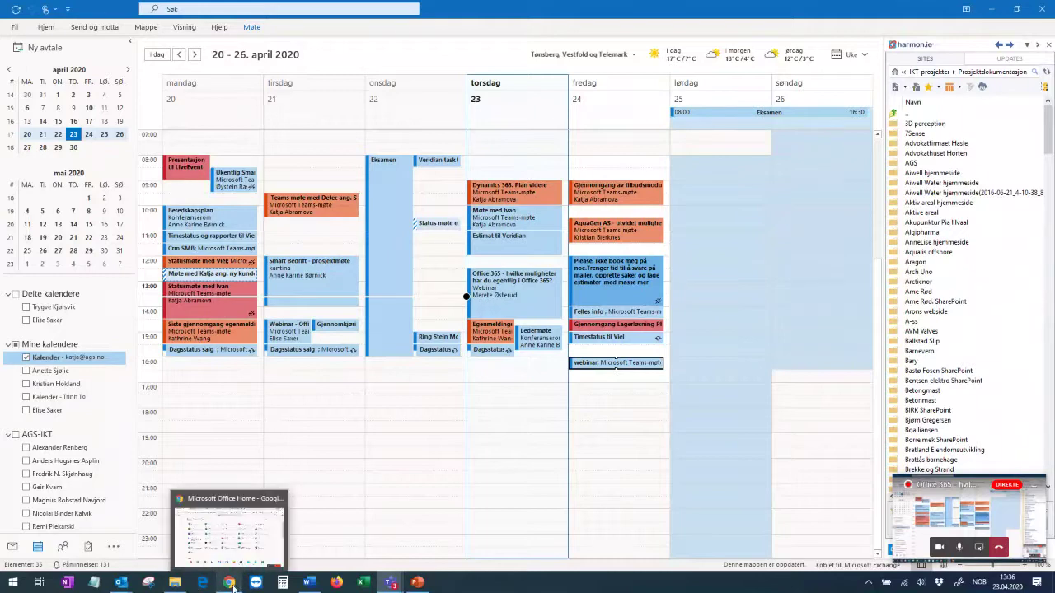
click(233, 541)
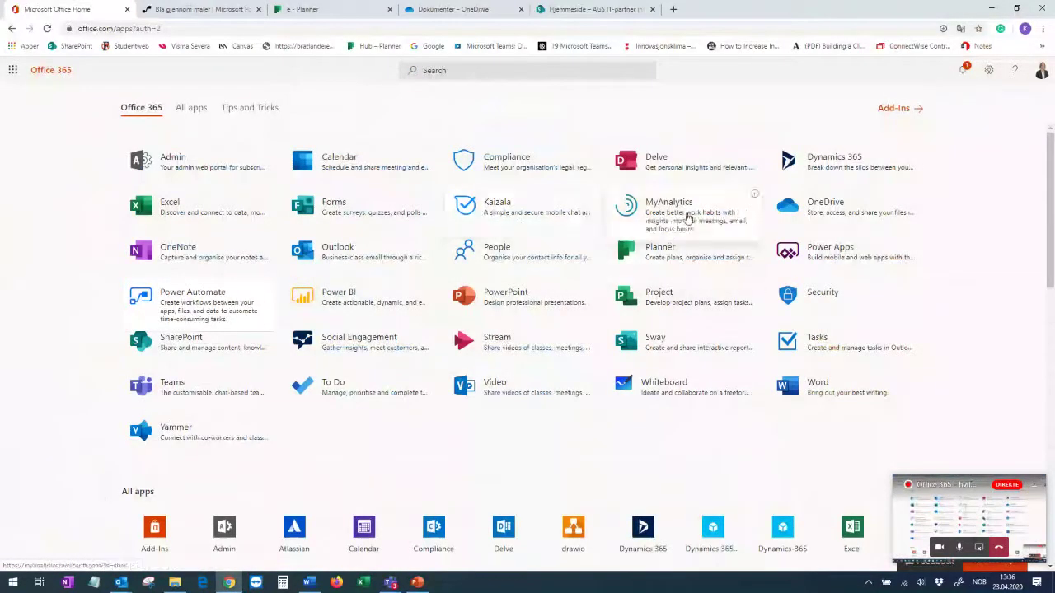
click(832, 218)
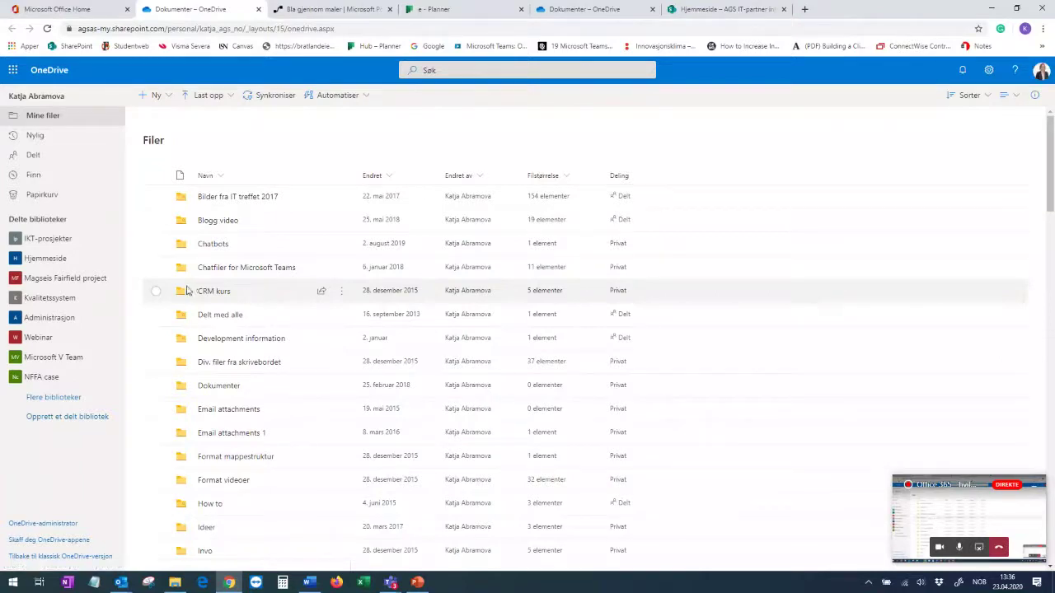
- Start sharing the CRM kurs folder and apply link settings for specific people (Bestemte personer) with editing allowed
click(156, 294)
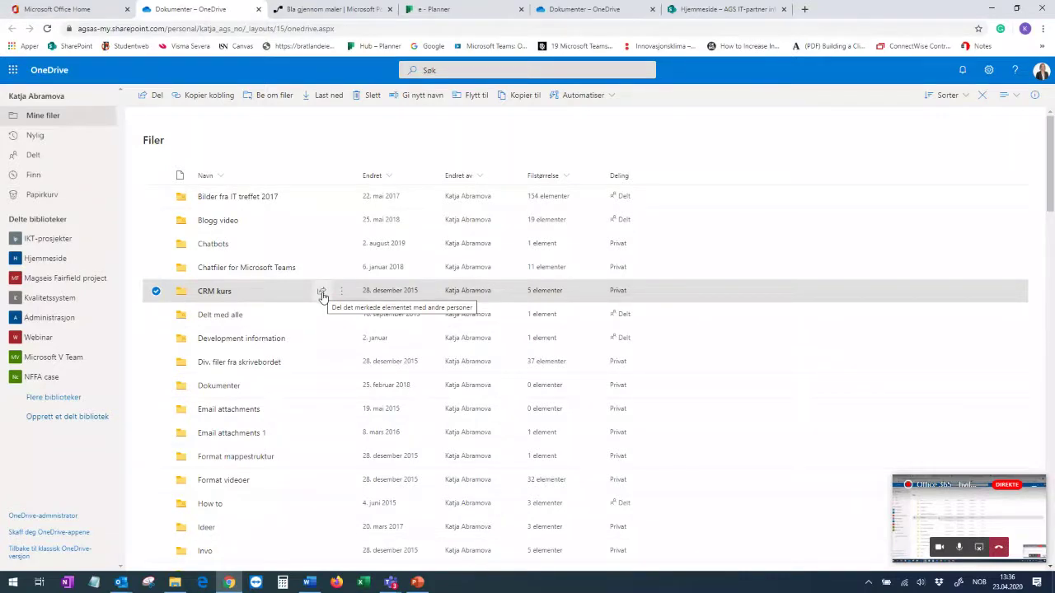
click(322, 292)
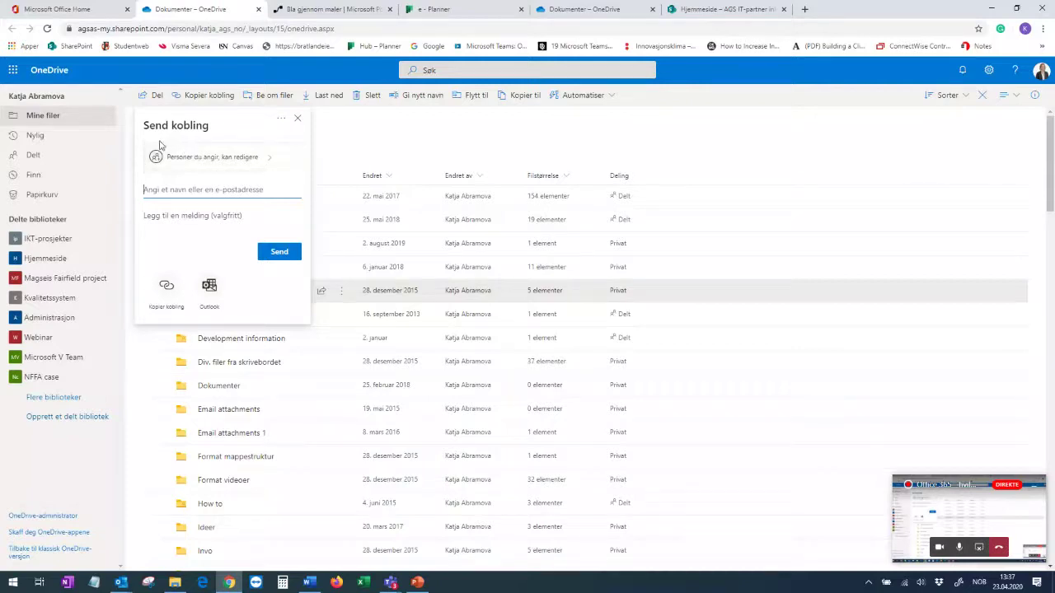
click(223, 159)
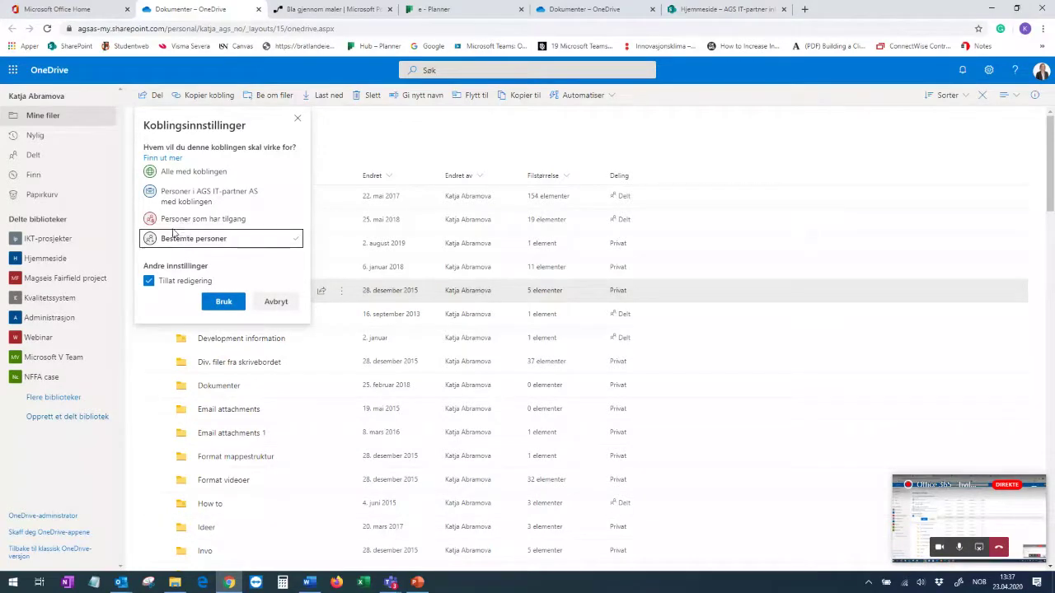
click(205, 303)
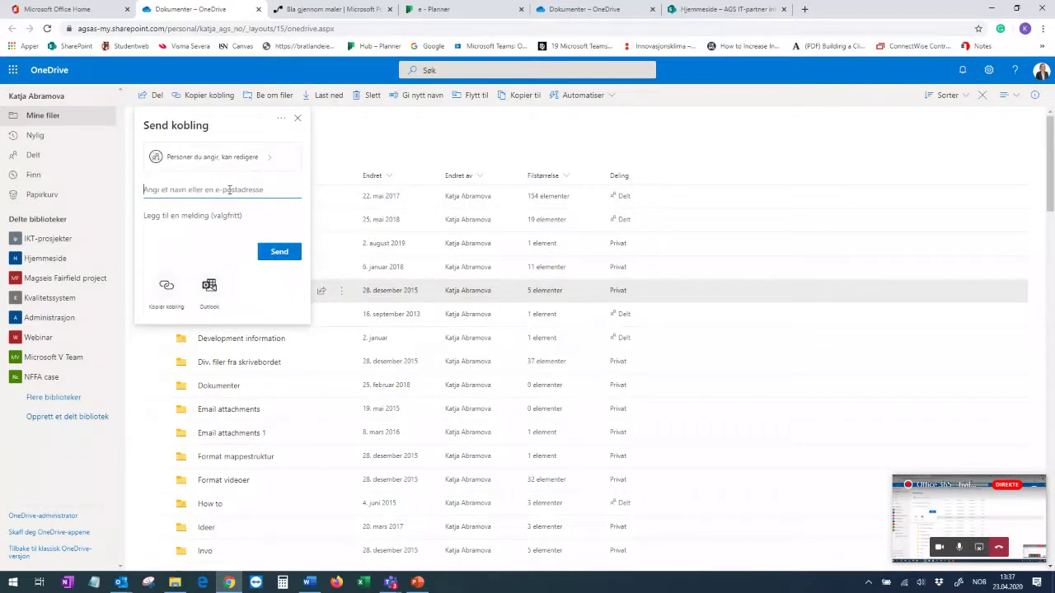
- Add the SharePoint consultant colleague as recipient, send the CRM kurs folder link, and close the confirmation and mail notification
text(e)
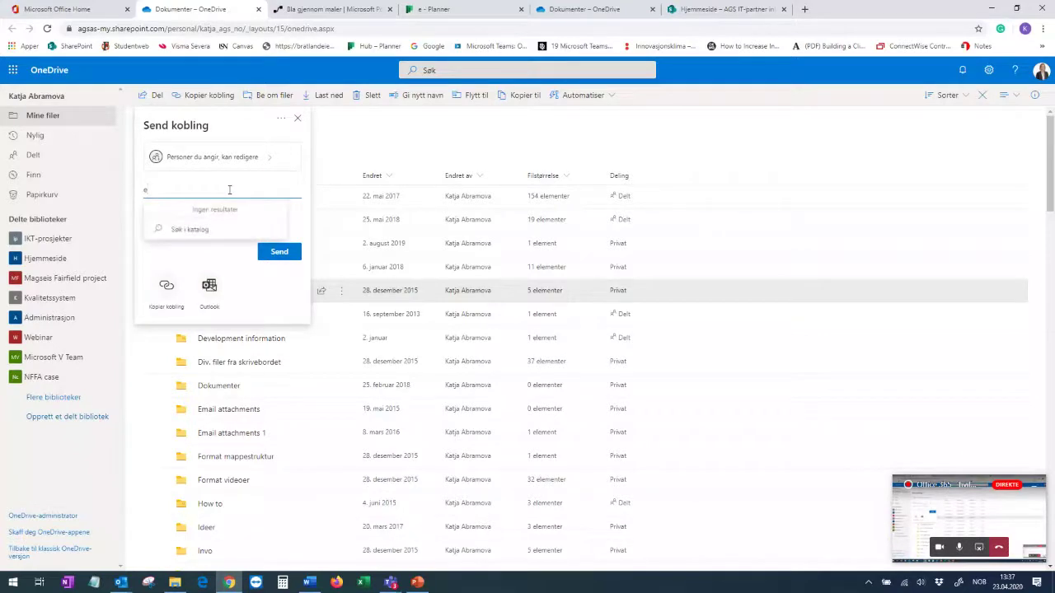
text(lise)
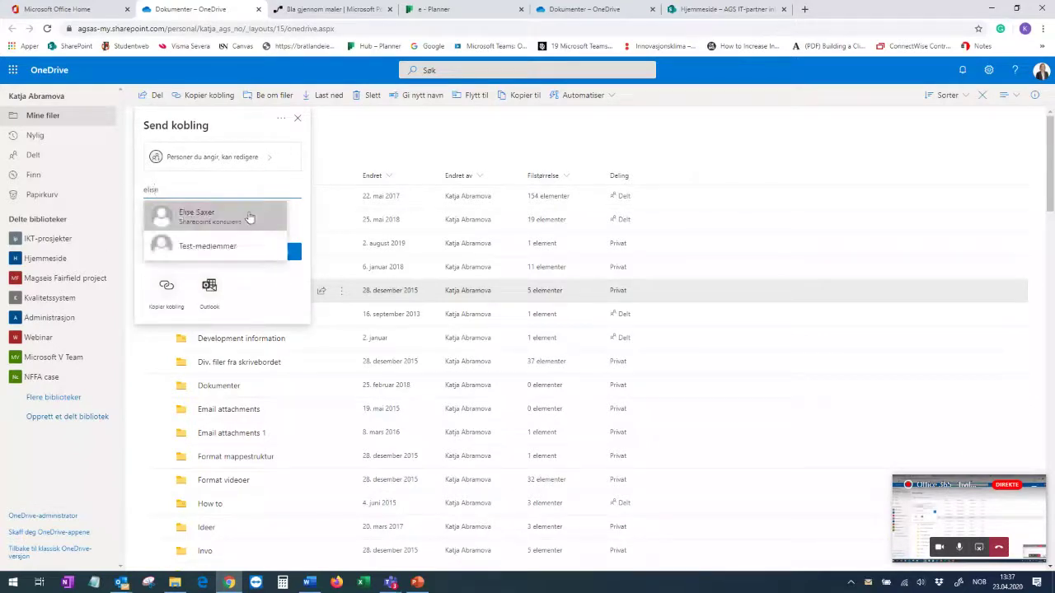
click(250, 218)
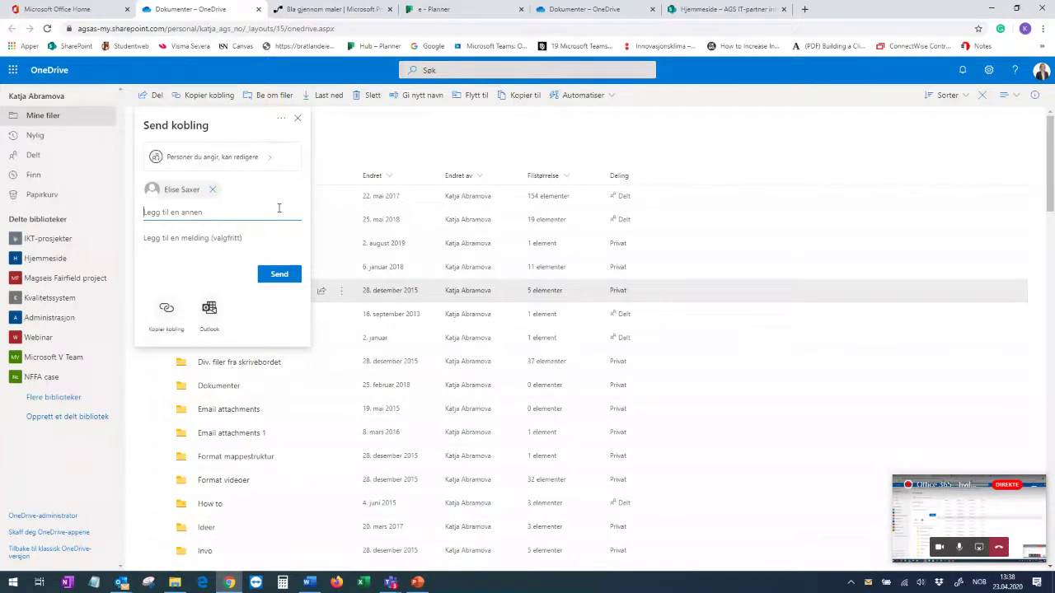
click(286, 278)
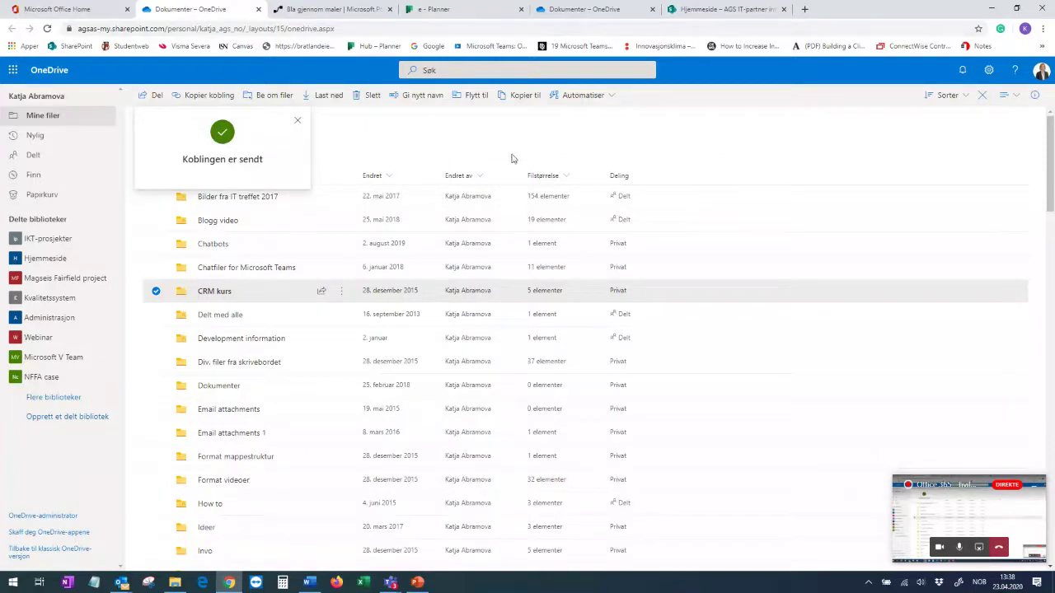
click(299, 124)
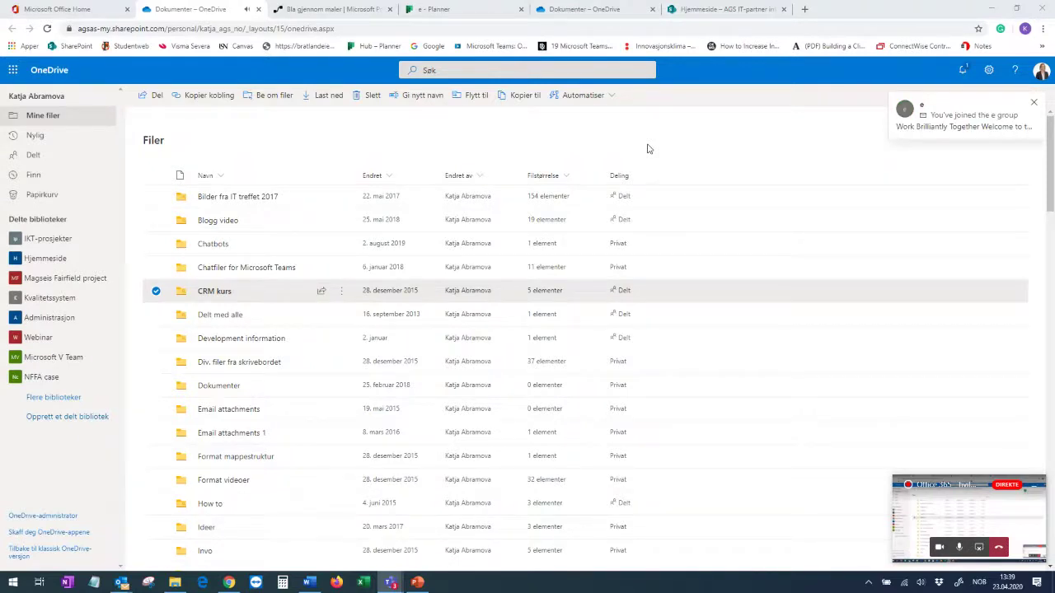
click(1033, 102)
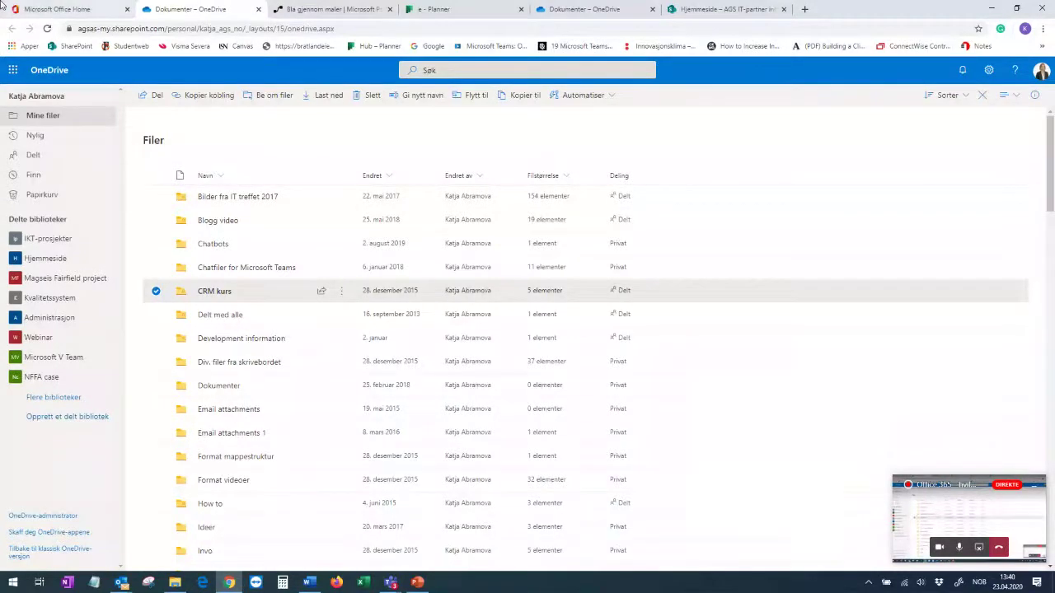
- Return to the Office 365 app overview and leave the live event call
click(36, 9)
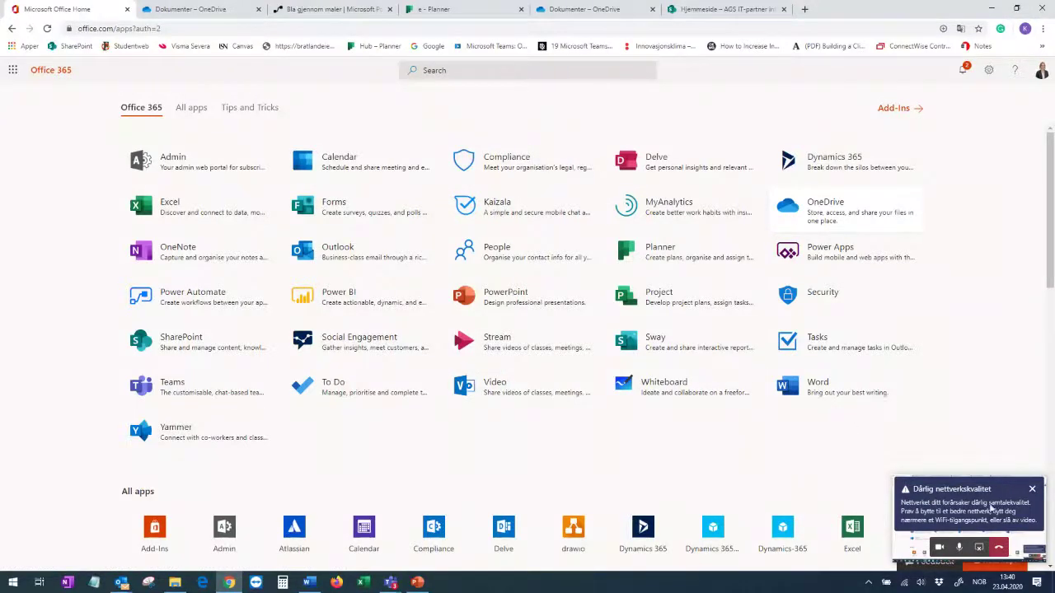
click(997, 549)
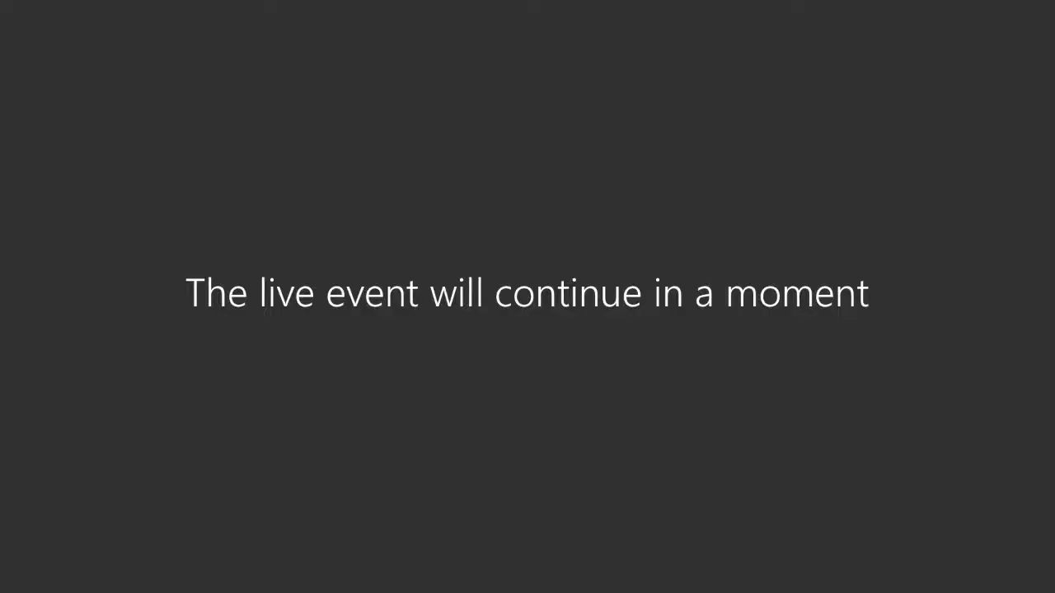